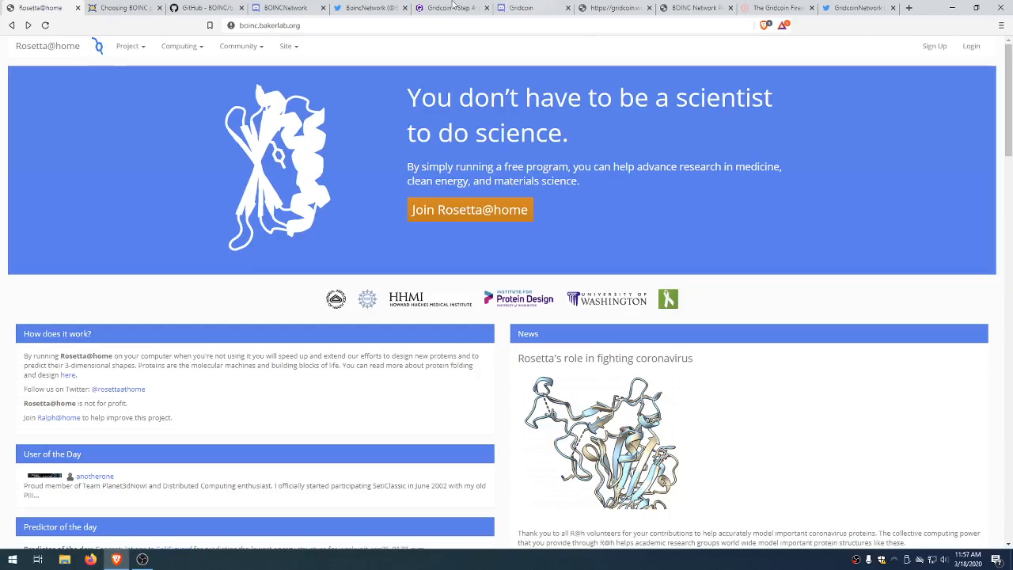
Step: Switch from the Rosetta@home homepage to the Choosing BOINC projects tab
left_click(141, 7)
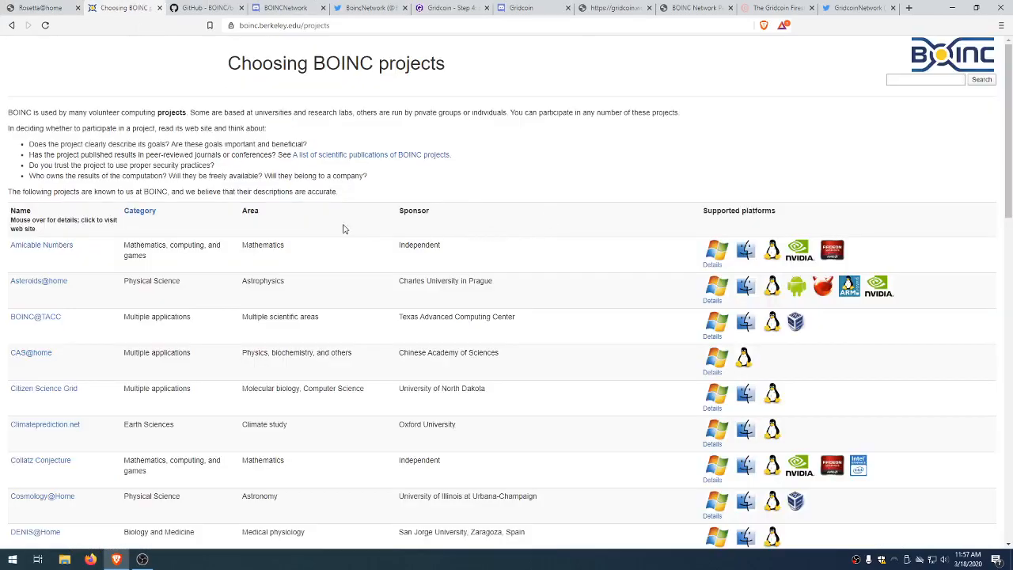
scroll(444, 336, "down", 5)
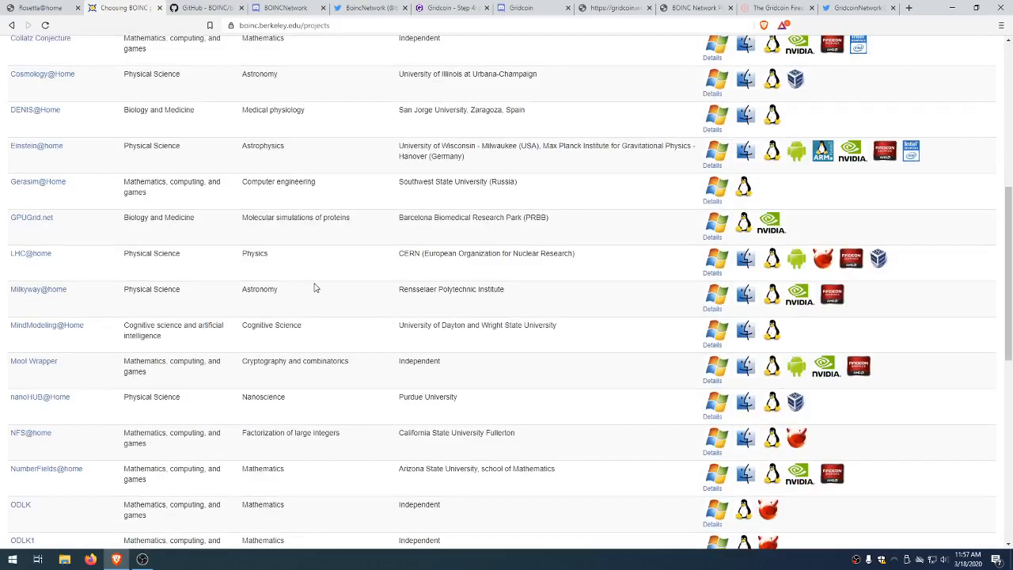
scroll(314, 287, "down", 1)
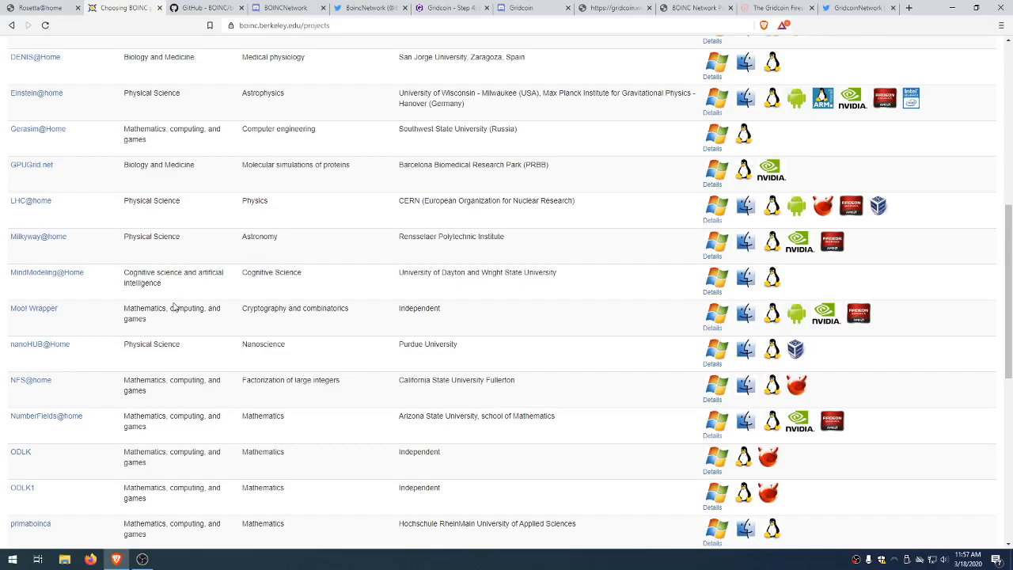
scroll(230, 364, "down", 3)
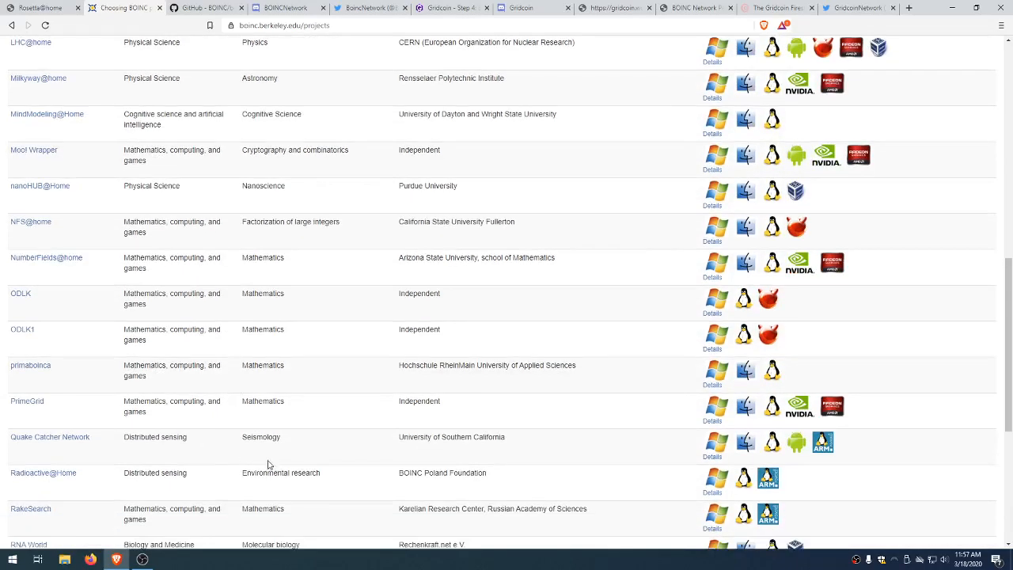
scroll(380, 411, "down", 2)
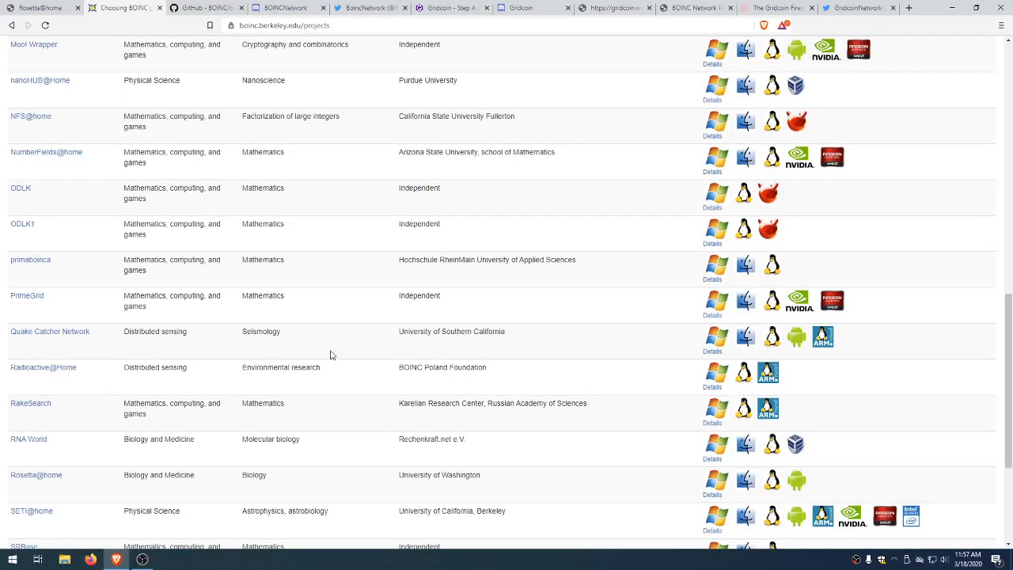
scroll(307, 389, "down", 3)
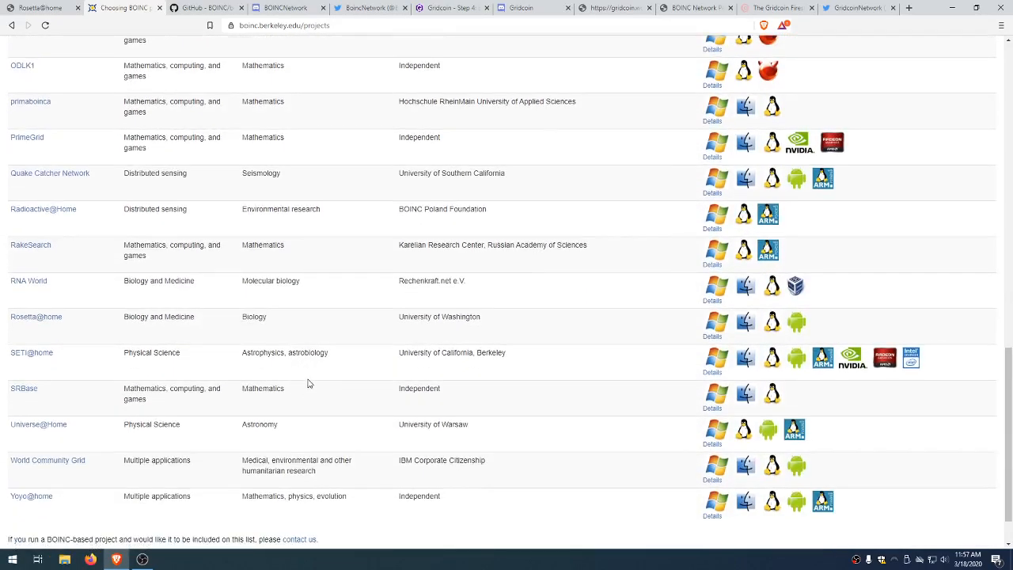
scroll(309, 383, "up", 12)
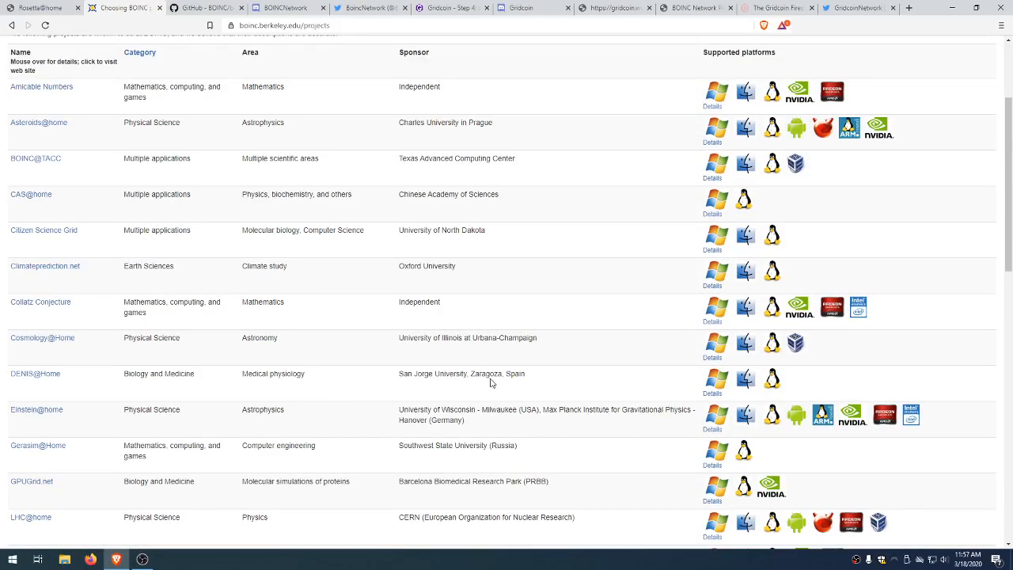
scroll(490, 383, "up", 2)
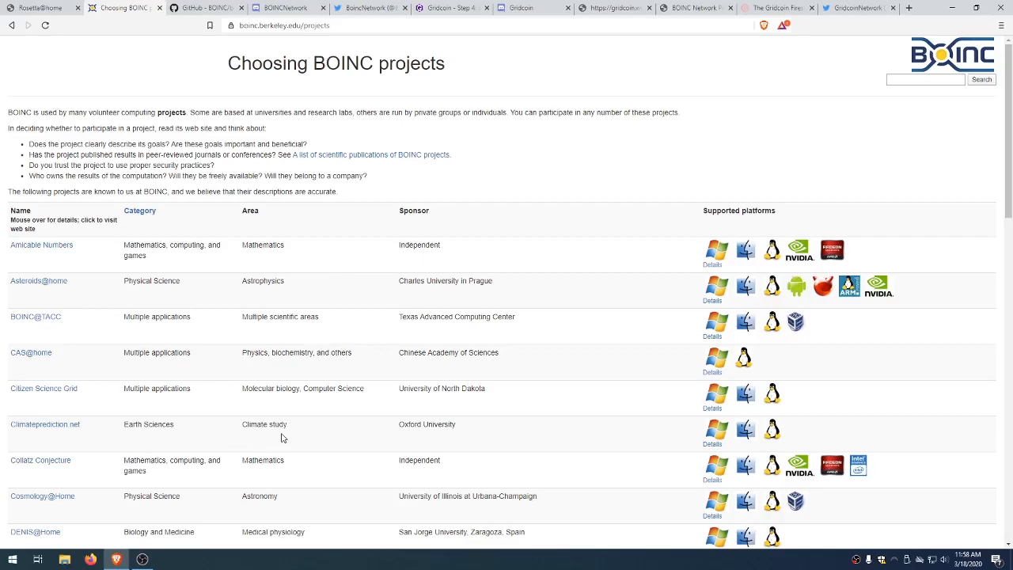
scroll(281, 438, "down", 1)
scroll(153, 436, "down", 2)
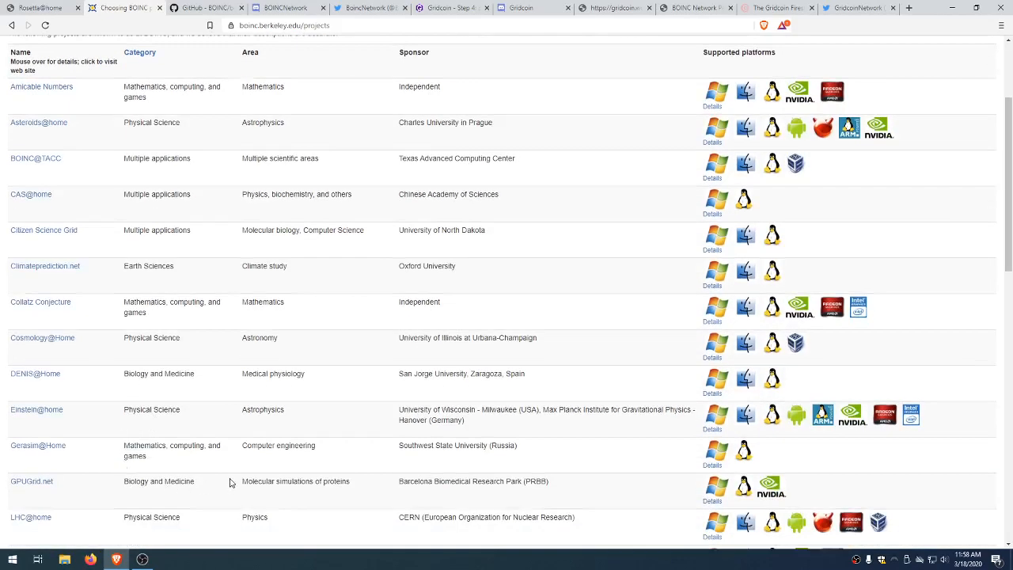
scroll(364, 467, "down", 2)
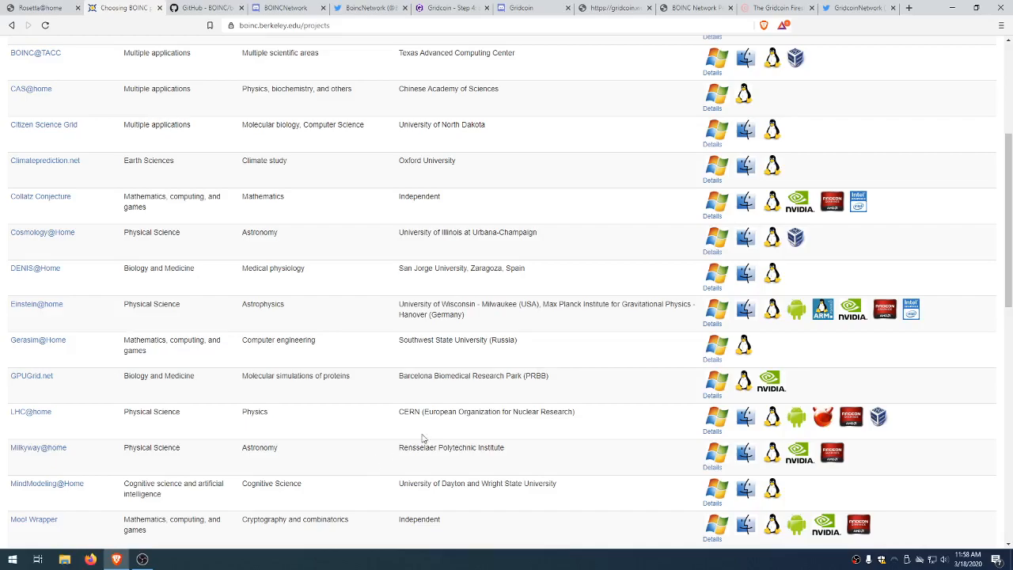
scroll(412, 428, "down", 3)
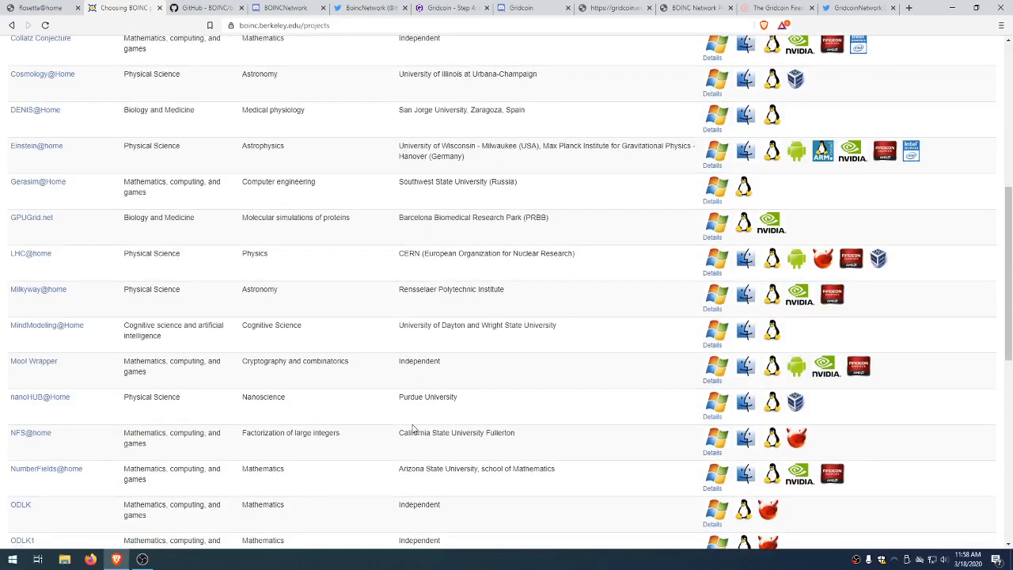
scroll(412, 428, "down", 1)
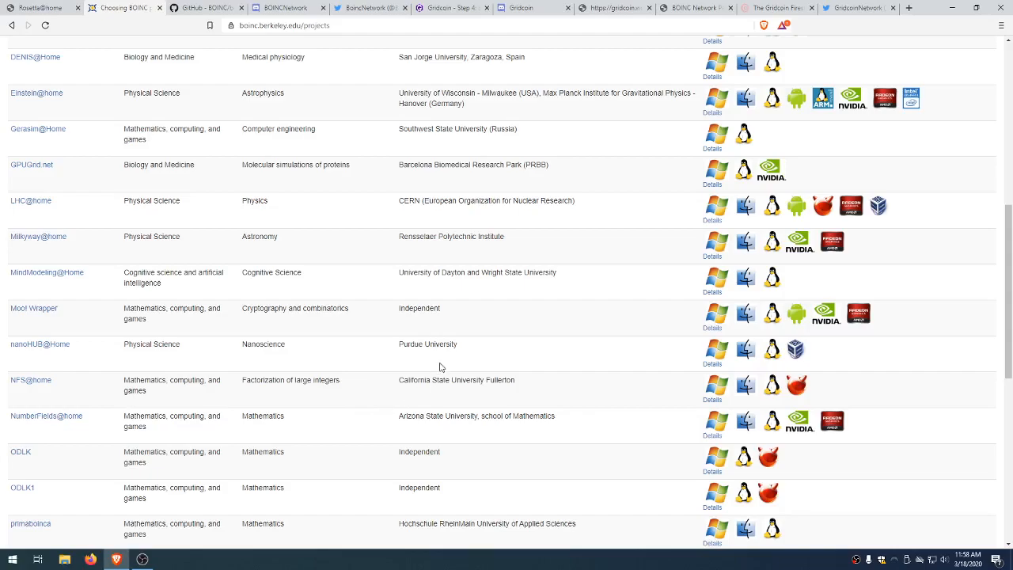
scroll(444, 468, "down", 1)
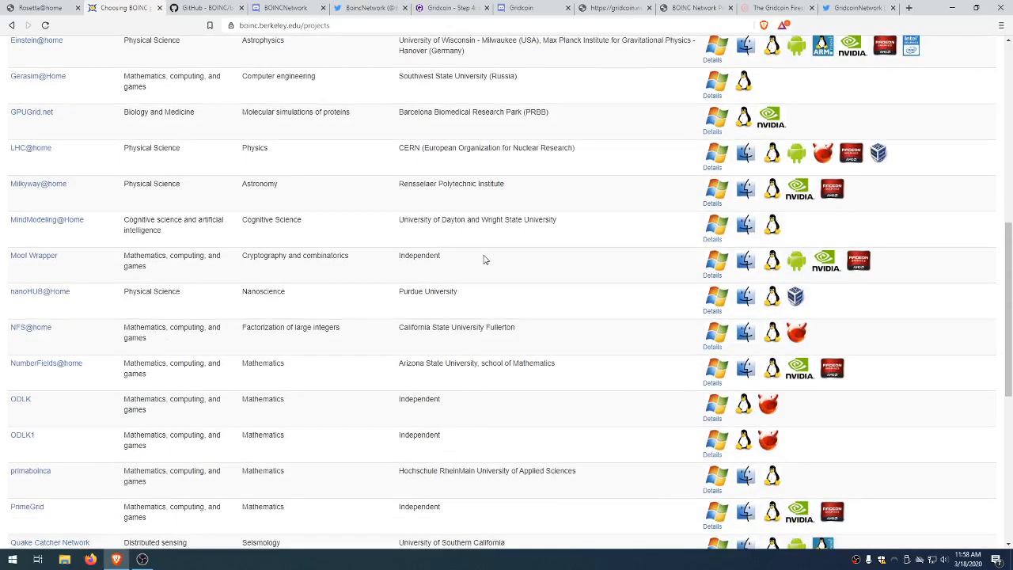
left_click_drag(399, 149, 652, 152)
left_click(576, 224)
scroll(503, 413, "down", 3)
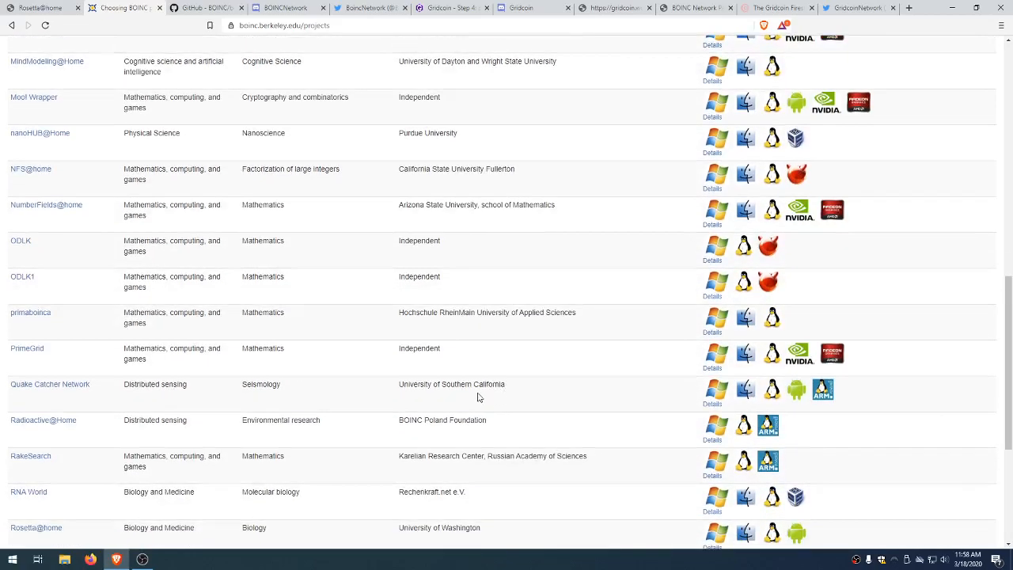
scroll(450, 372, "down", 3)
left_click_drag(481, 370, 318, 384)
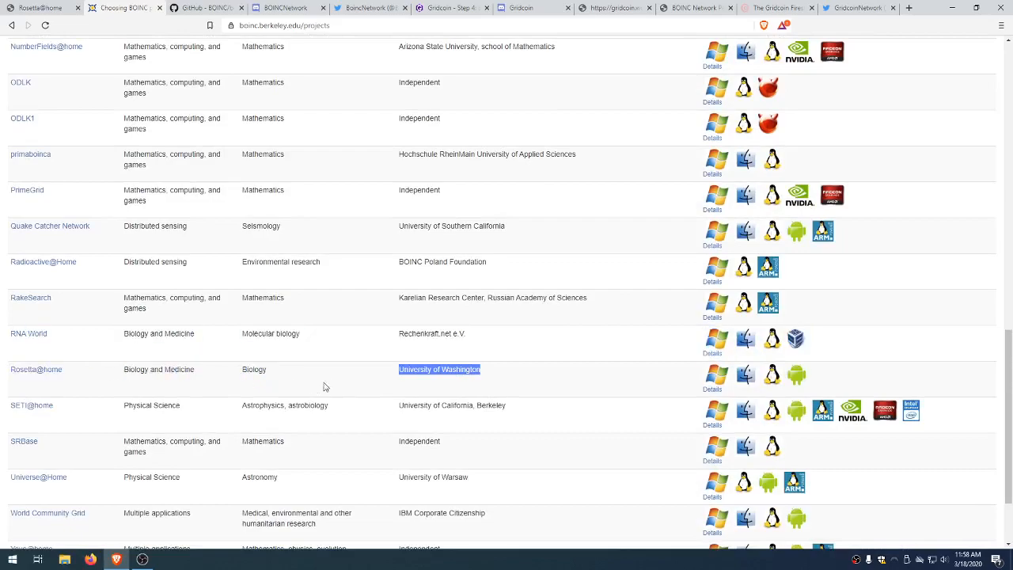
left_click(355, 381)
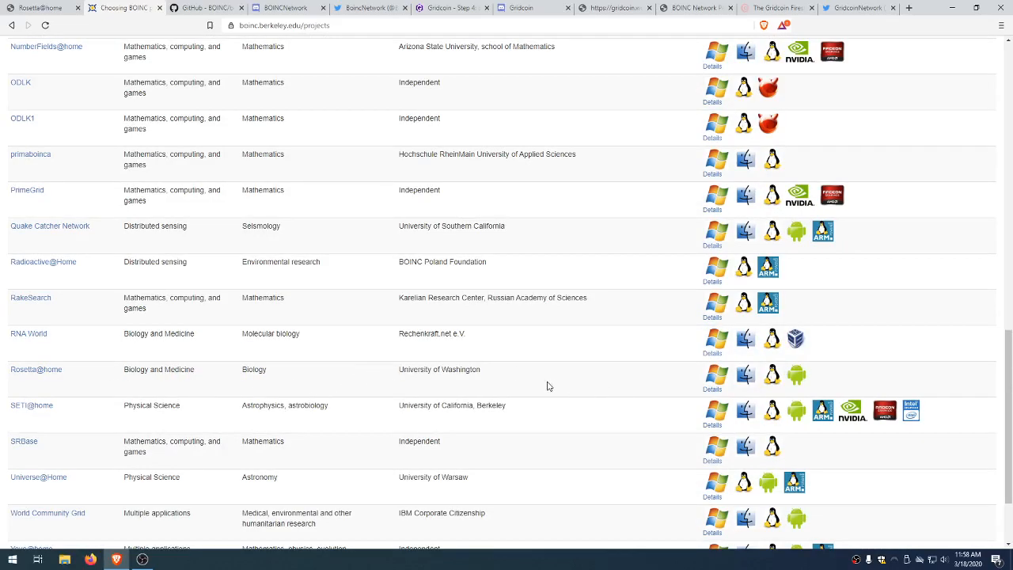
scroll(529, 378, "down", 1)
scroll(528, 378, "down", 1)
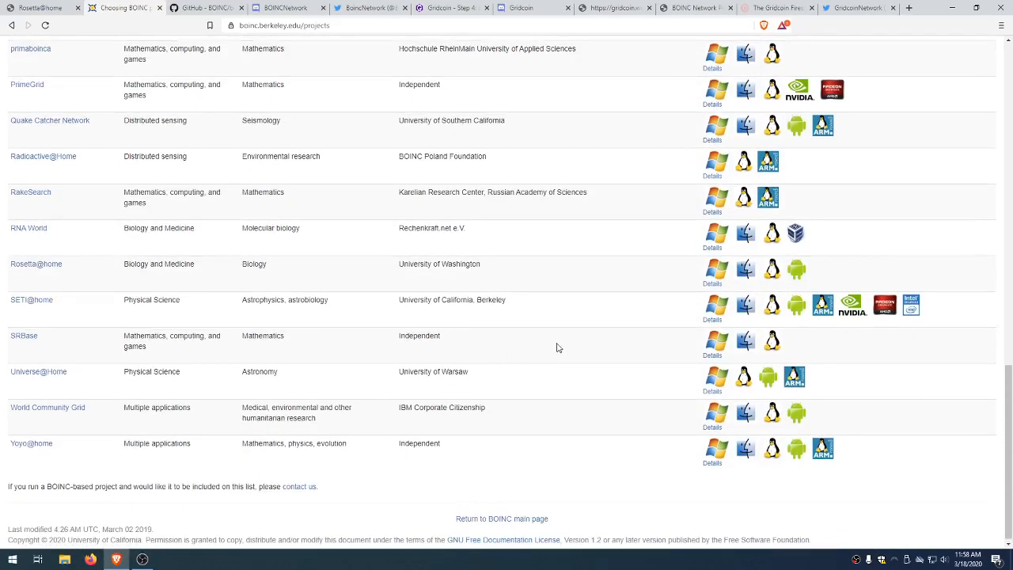
scroll(556, 347, "up", 1)
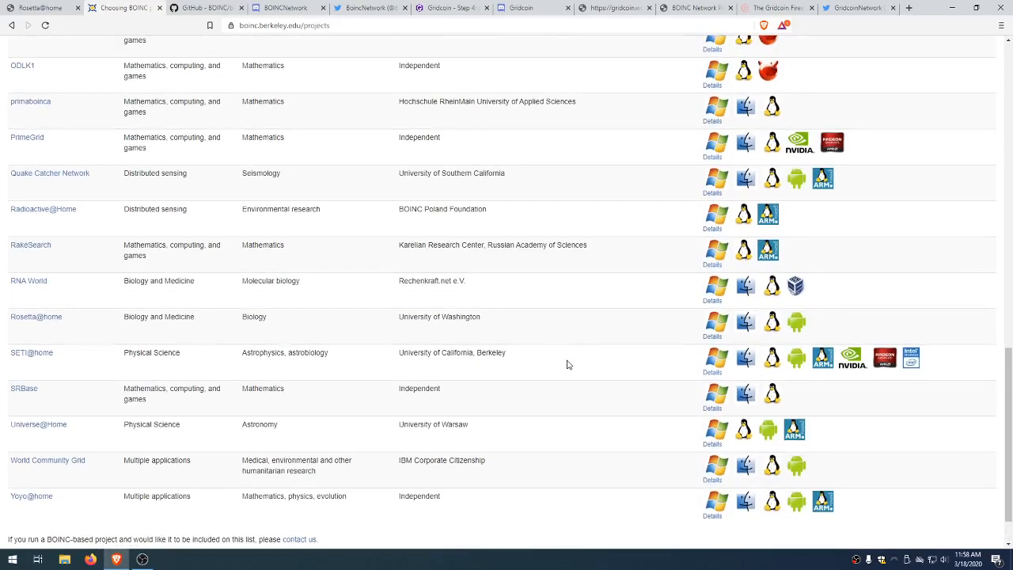
scroll(561, 372, "up", 10)
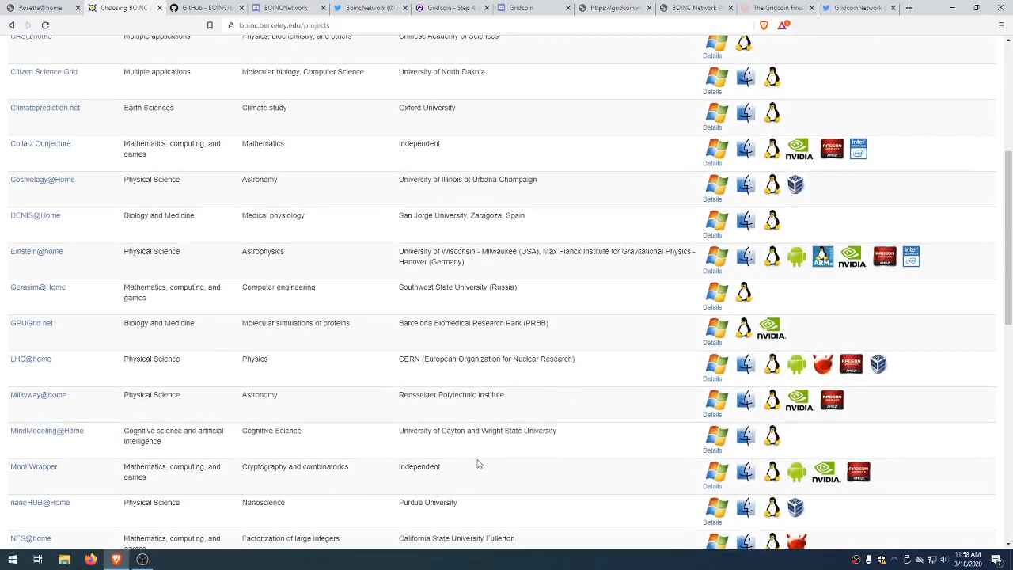
scroll(451, 448, "up", 2)
scroll(566, 419, "up", 2)
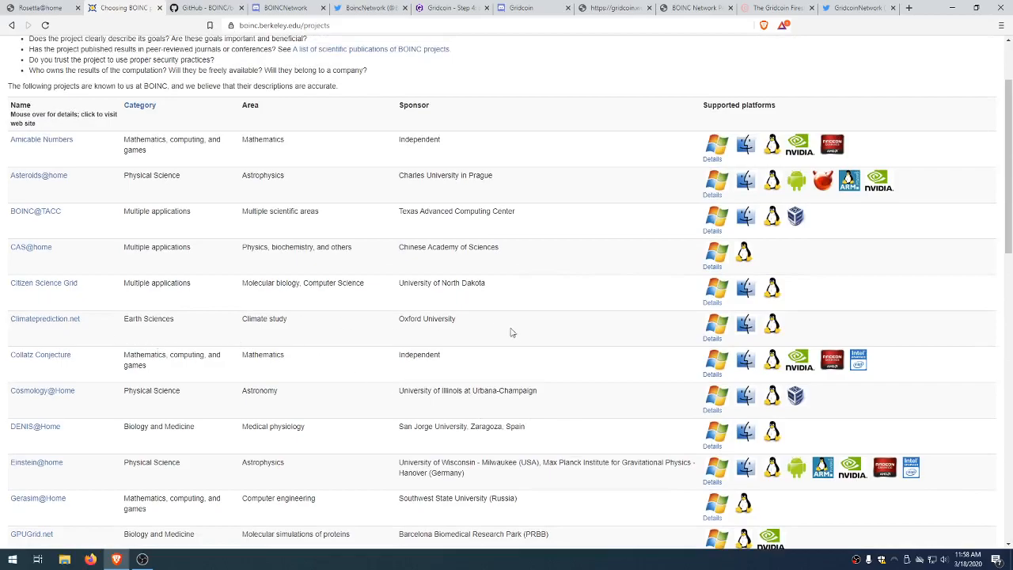
scroll(484, 341, "up", 1)
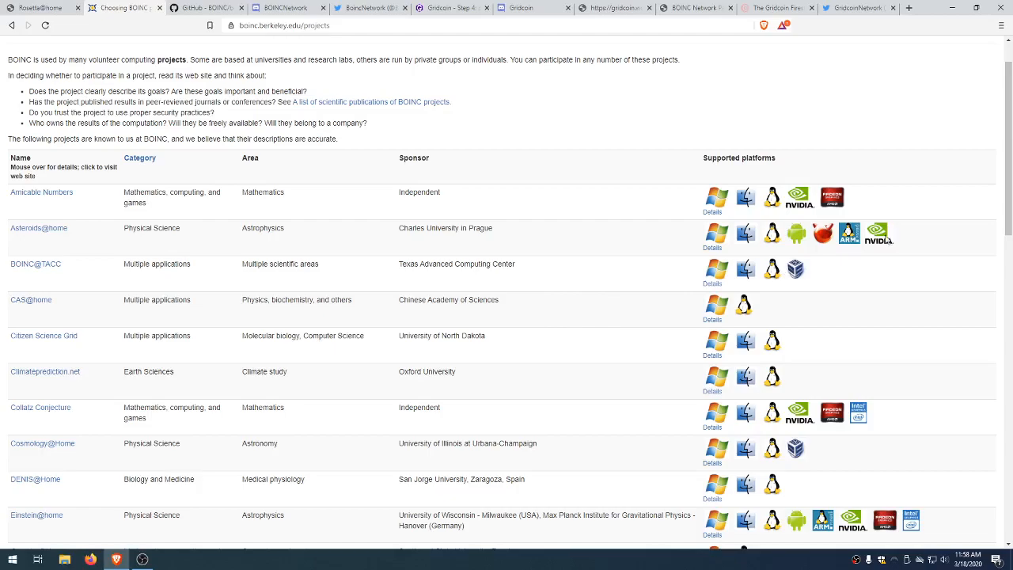
scroll(882, 277, "up", 1)
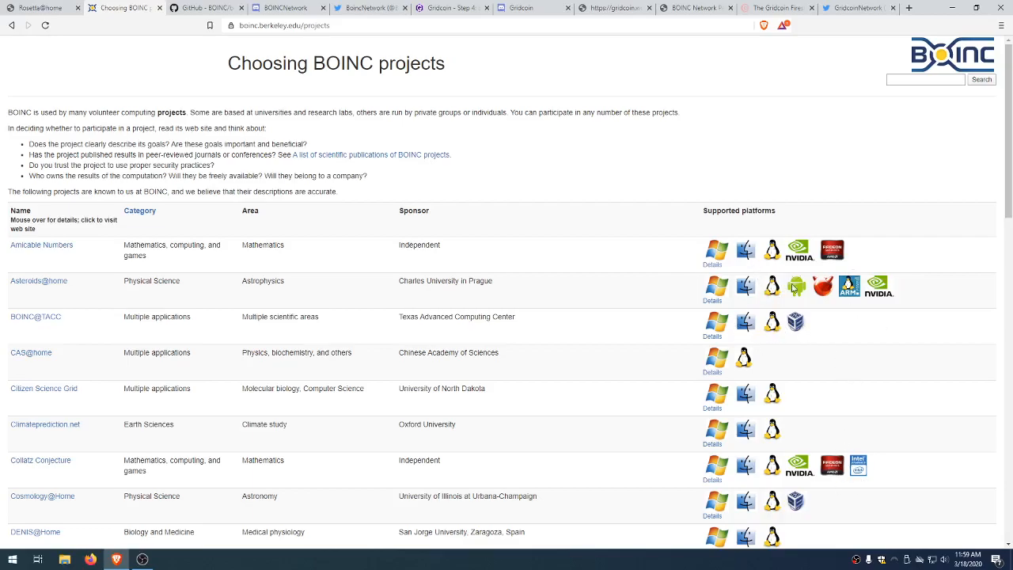
Step: Check the Rosetta@home row at the bottom of the project list, then switch to the GitHub BOINC/boinc tab
scroll(772, 415, "down", 2)
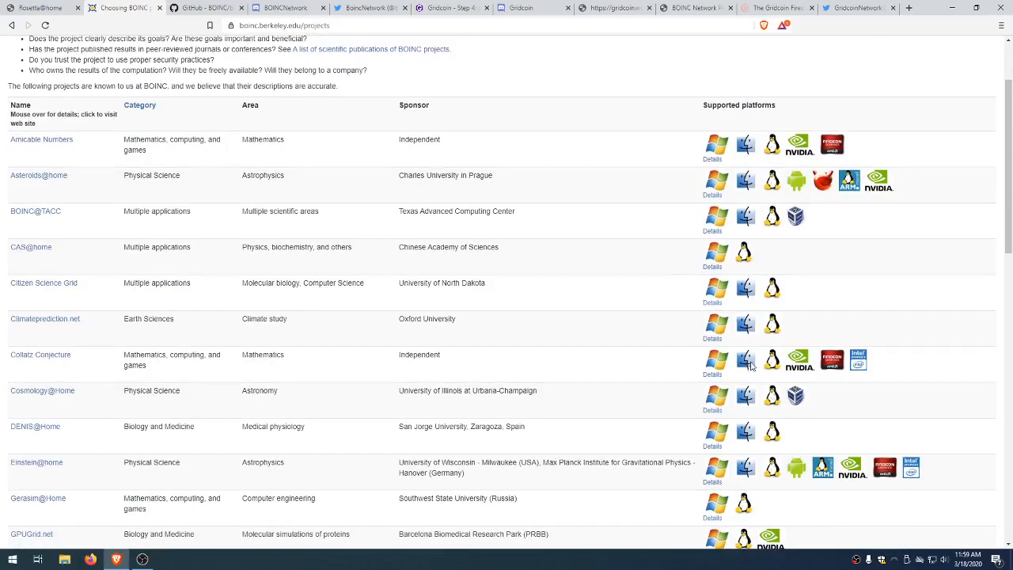
scroll(779, 411, "down", 2)
scroll(819, 429, "up", 3)
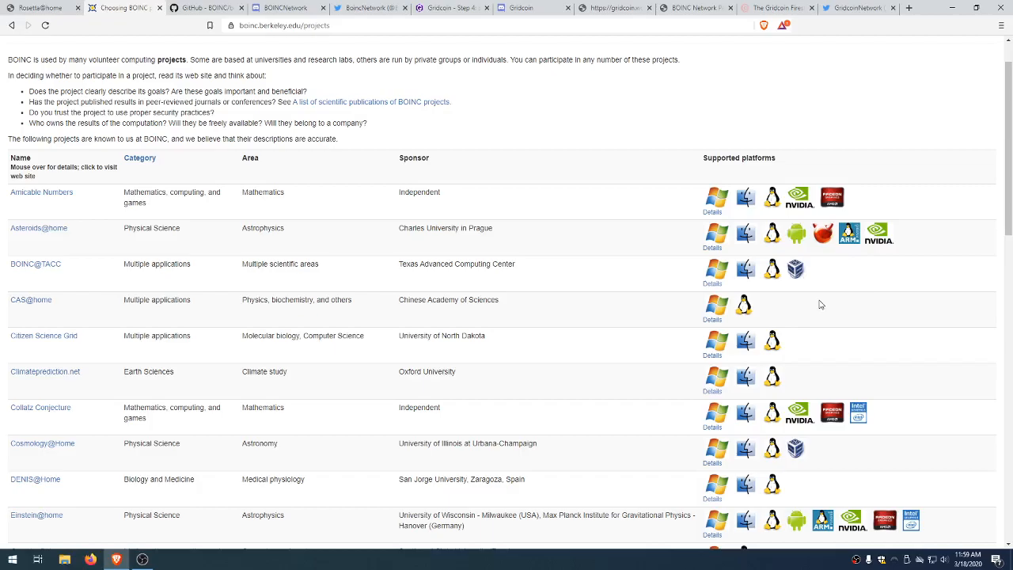
scroll(835, 346, "down", 15)
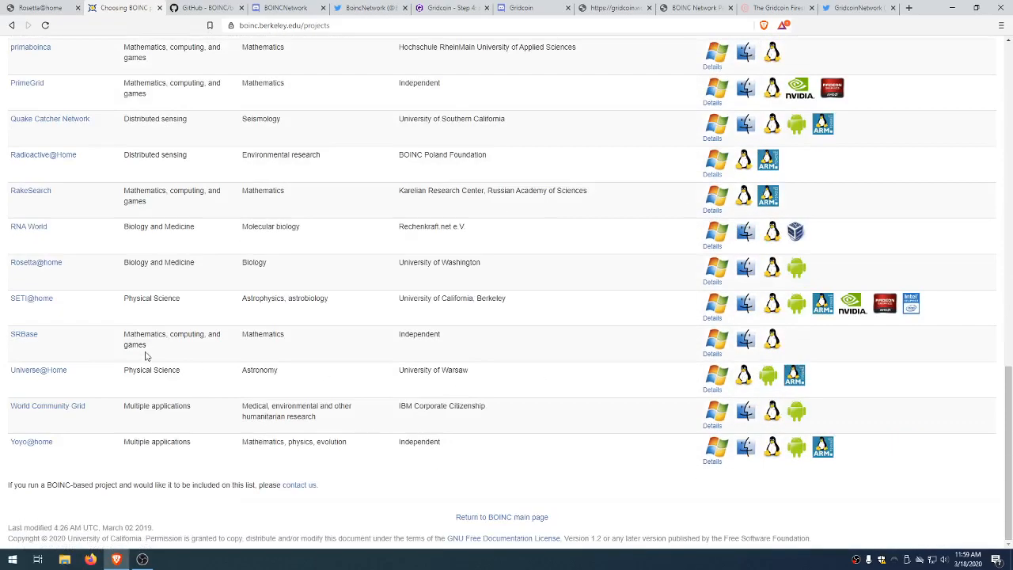
left_click_drag(10, 269, 844, 280)
left_click(841, 277)
left_click(213, 7)
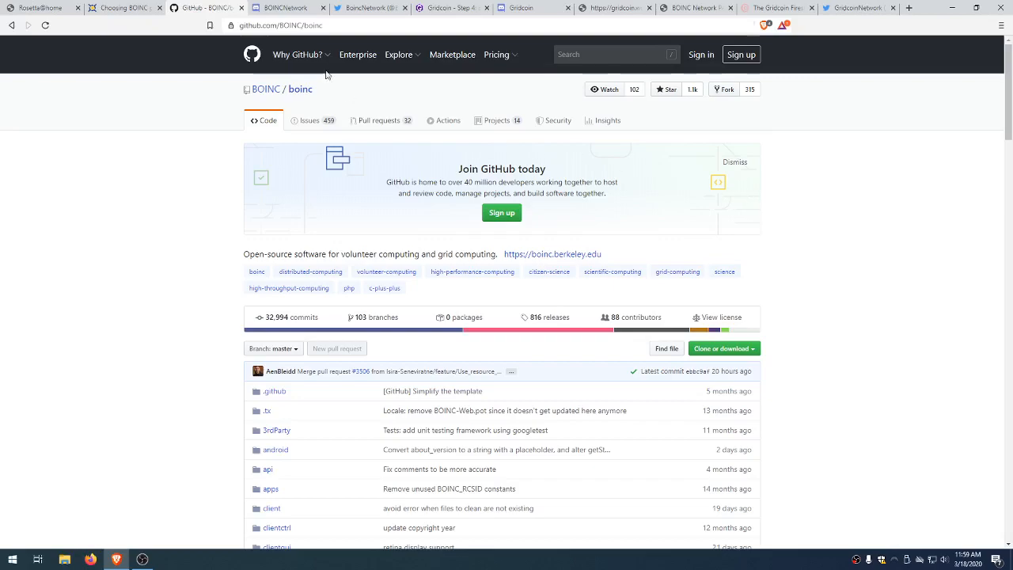
Step: View the BOINCNetwork Discord invite and BoincNetwork Twitter profile, ending on the BOINC Radio Podcast page
left_click(312, 11)
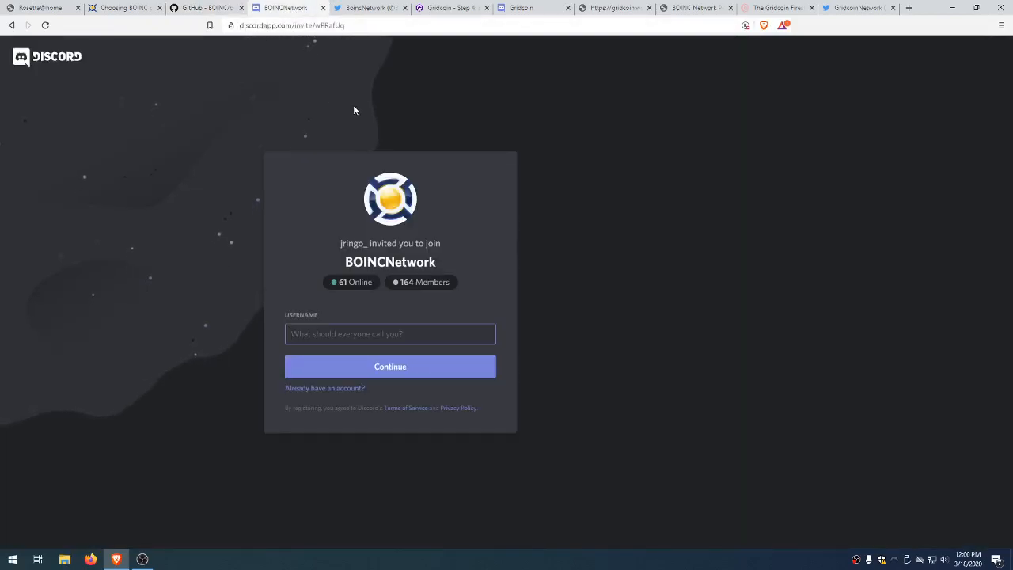
left_click(374, 9)
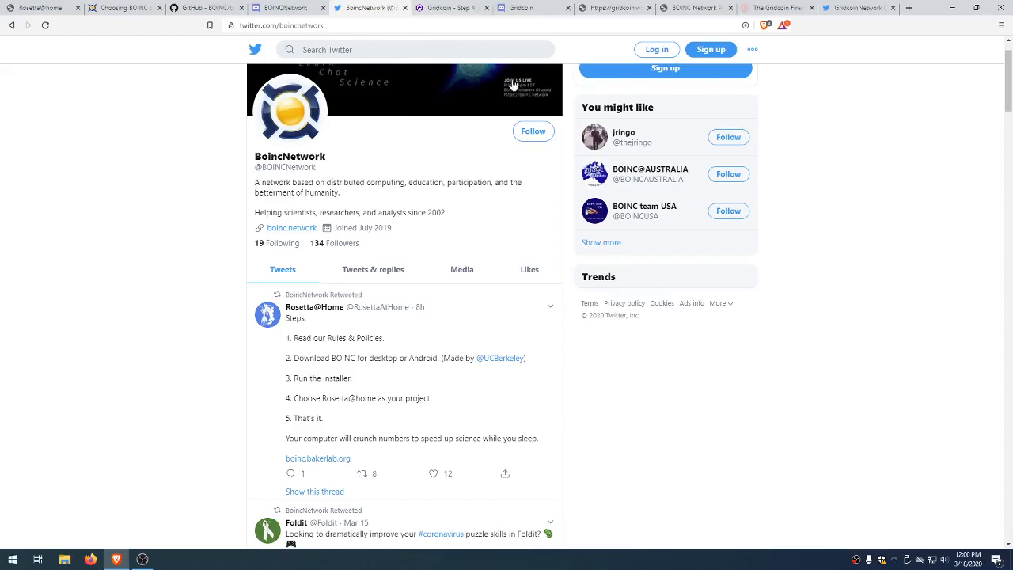
left_click(697, 8)
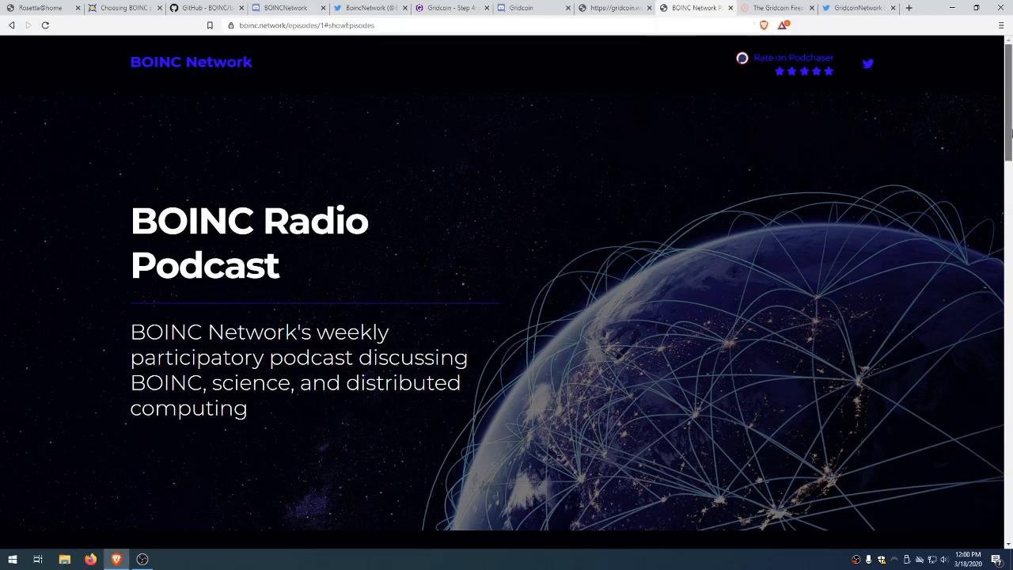
Step: Browse the BOINC Radio episodes, including the Asteroids@Home one, then switch to the Gridcoin Step 4 guide
left_click_drag(1010, 133, 1009, 215)
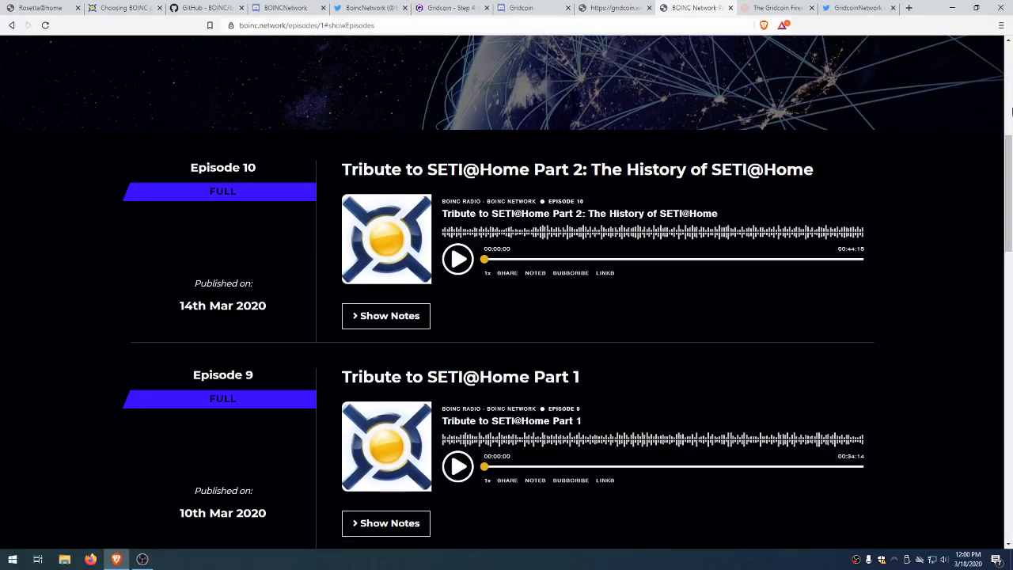
left_click_drag(1009, 132, 532, 86)
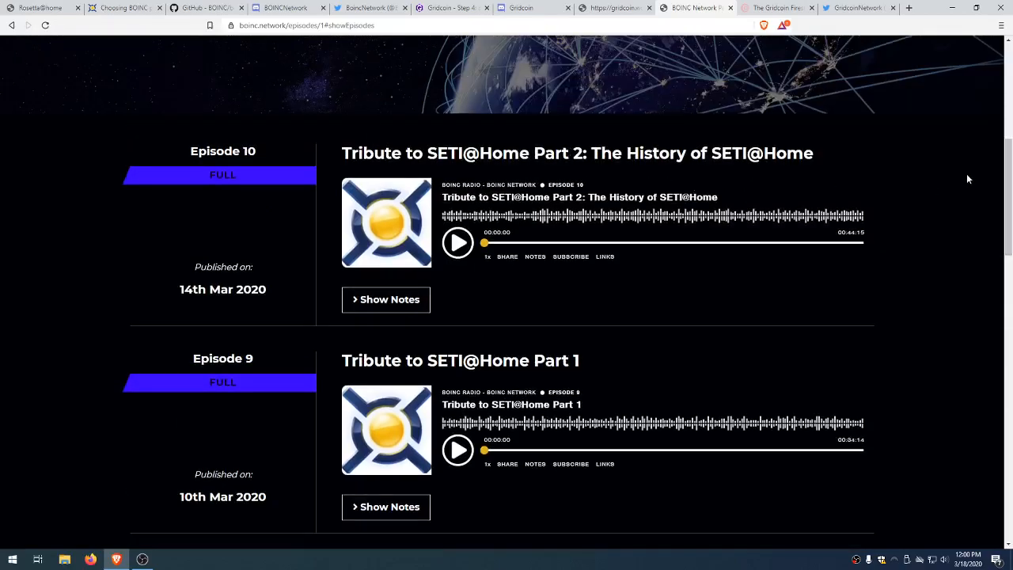
scroll(839, 307, "down", 5)
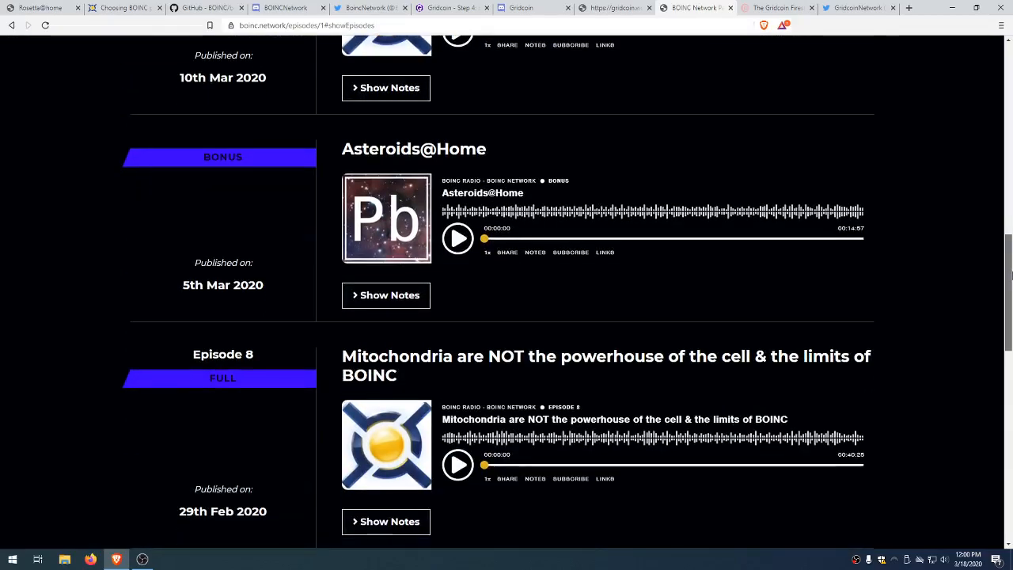
scroll(586, 495, "down", 3)
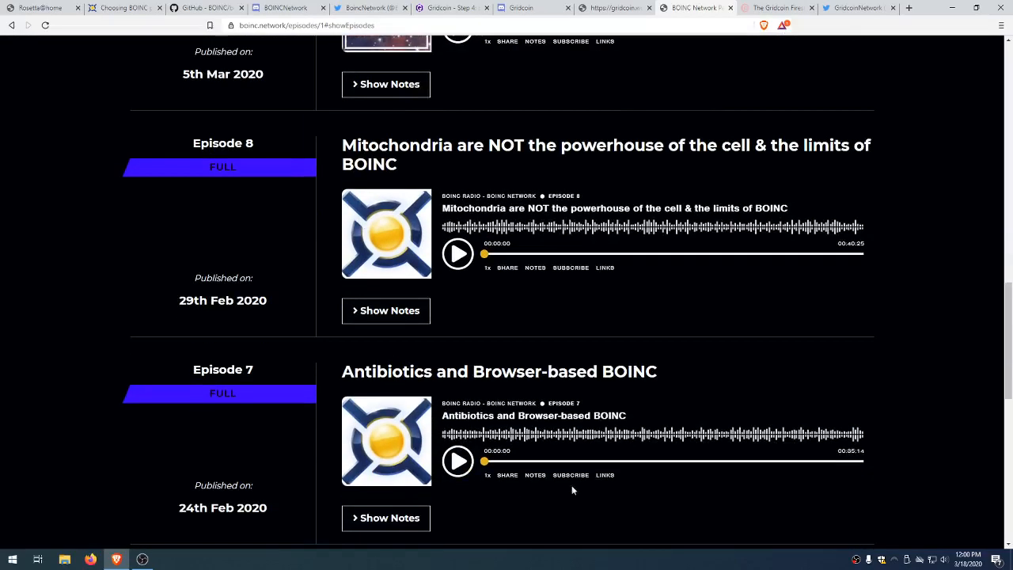
scroll(515, 472, "up", 3)
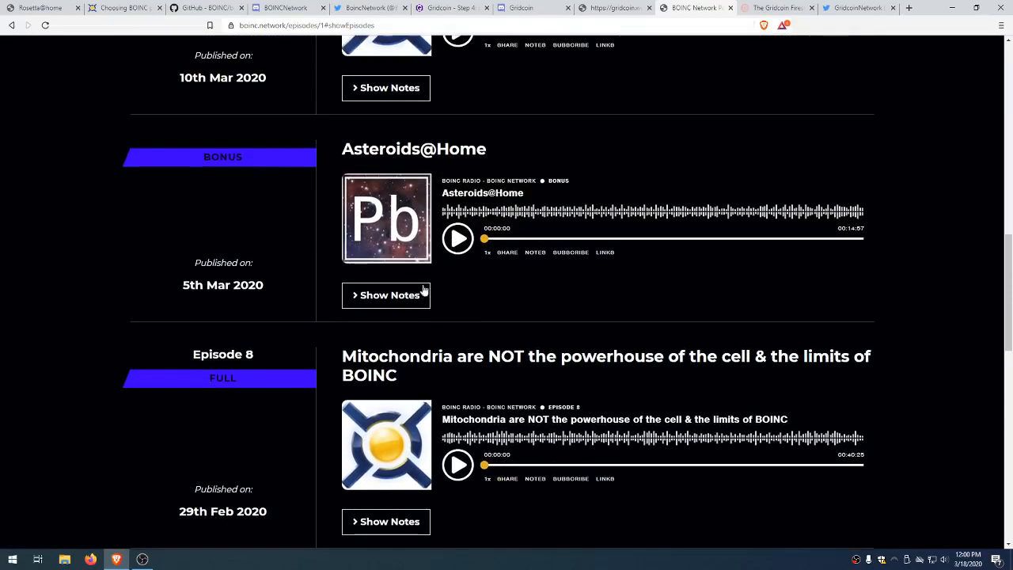
left_click_drag(333, 145, 531, 159)
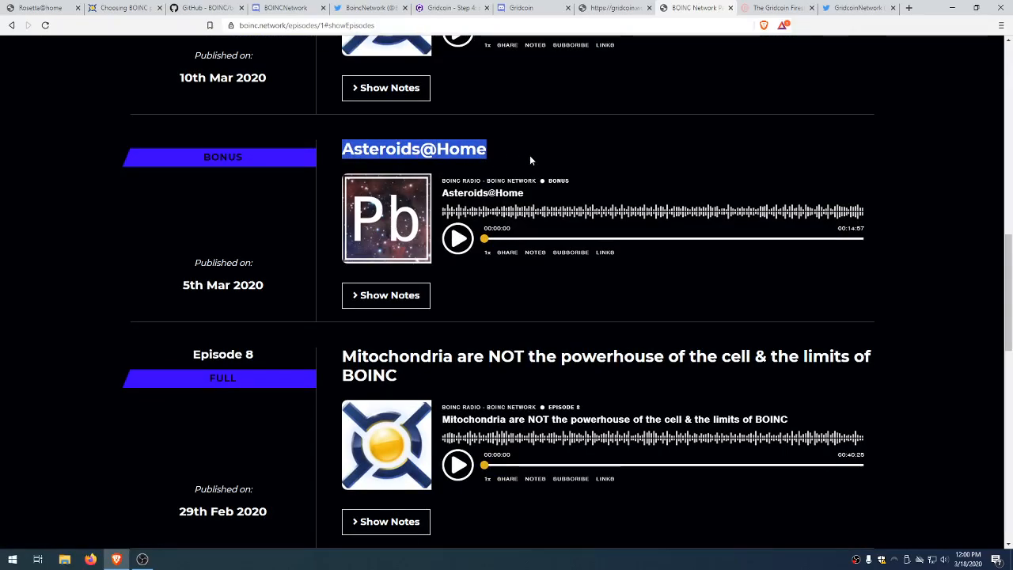
left_click(929, 182)
left_click_drag(1012, 238, 1012, 32)
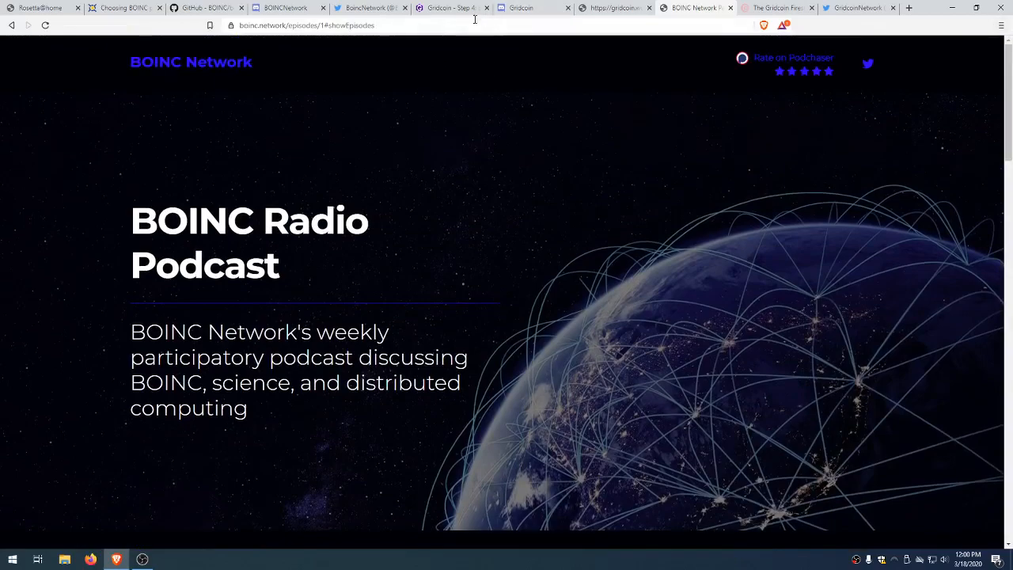
left_click(453, 8)
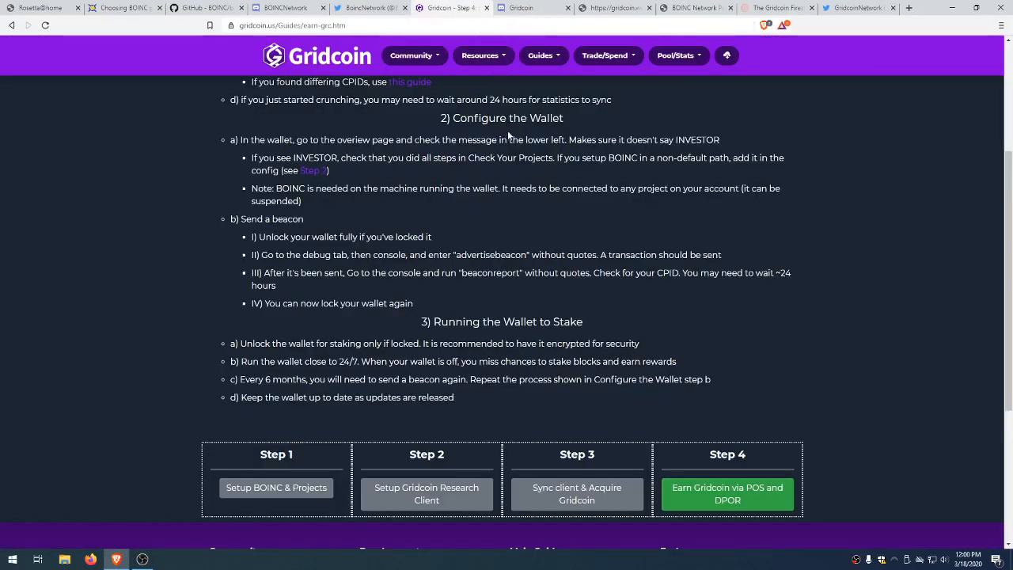
Step: Use the Gridcoin header logo to load the gridcoin.us home page
left_click(317, 56)
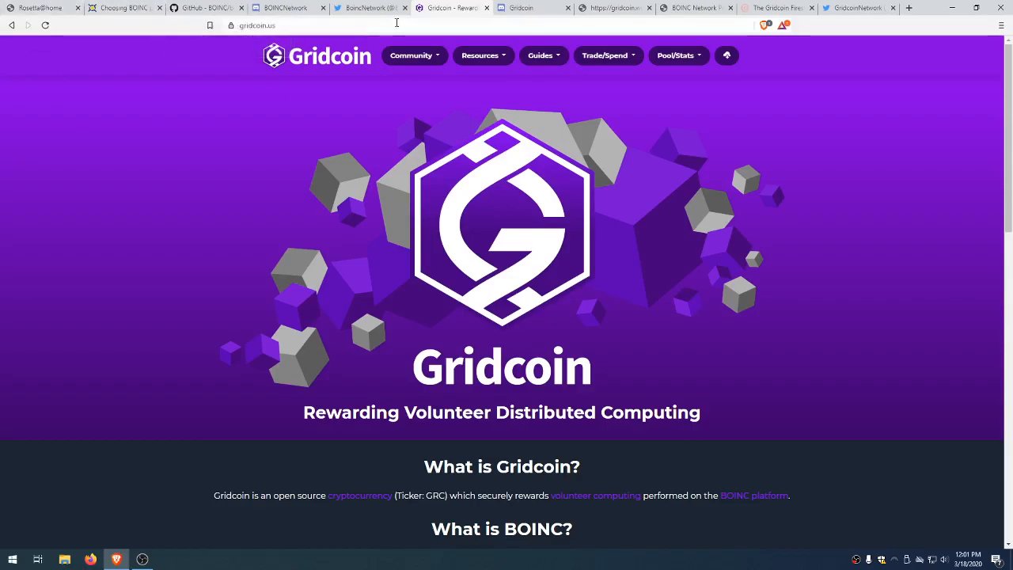
Step: Look over the Gridcoin Discord invite, gridcoin.world resources and GridcoinNetwork Twitter profile
left_click(516, 8)
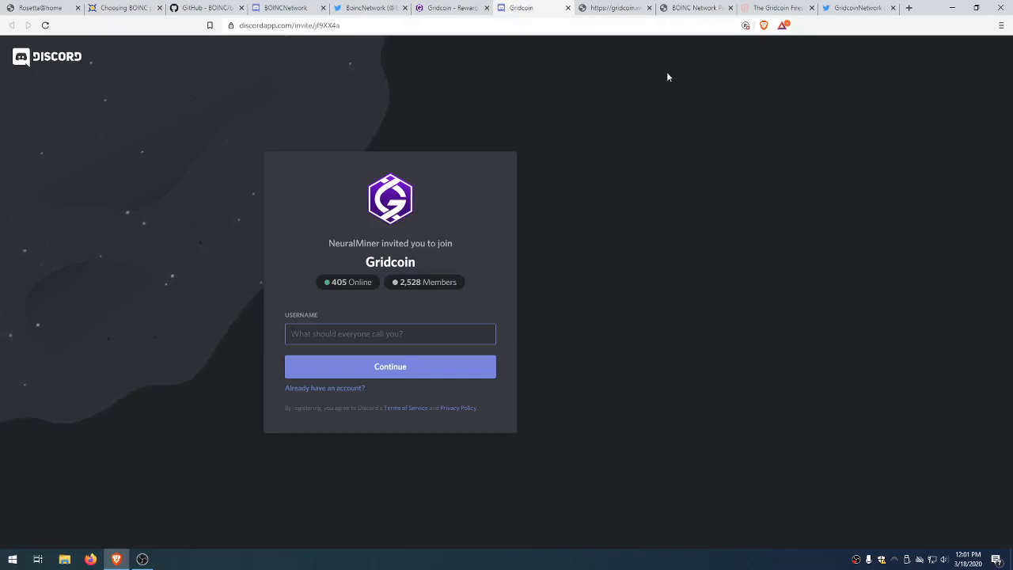
left_click(631, 7)
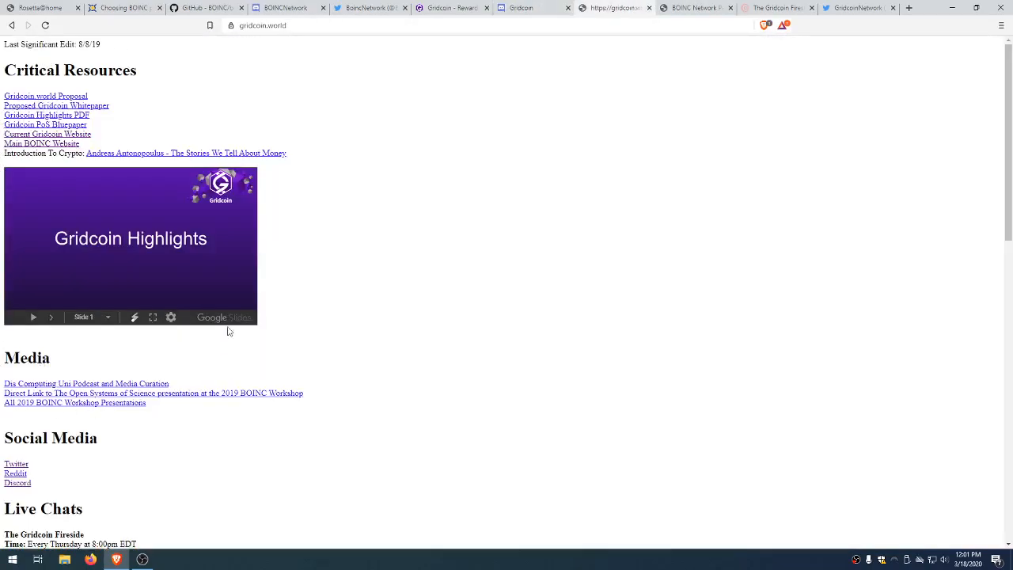
left_click(845, 11)
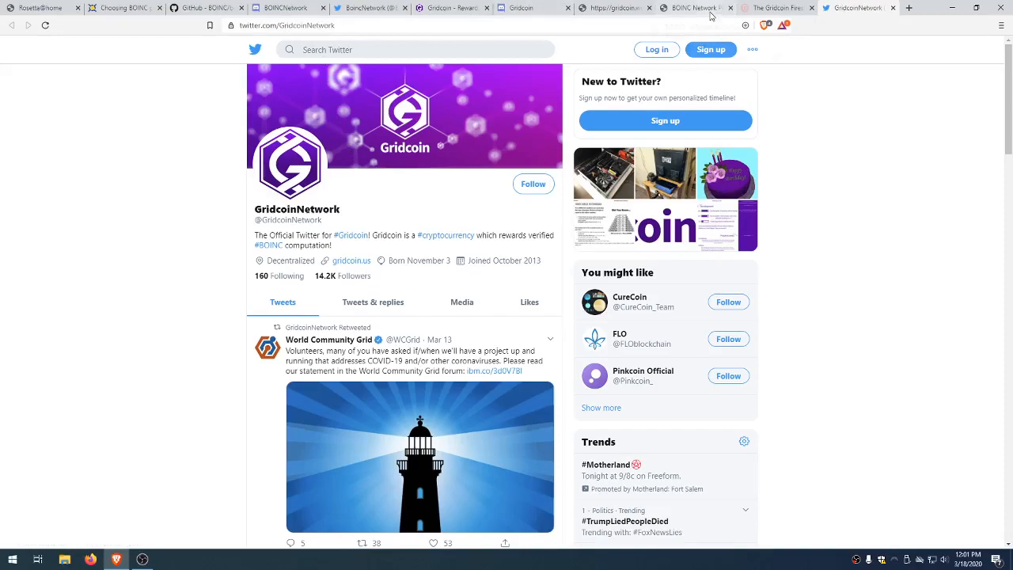
Step: Scroll through The Gridcoin Fireside episode list, then return to the Rosetta@home homepage
left_click(772, 16)
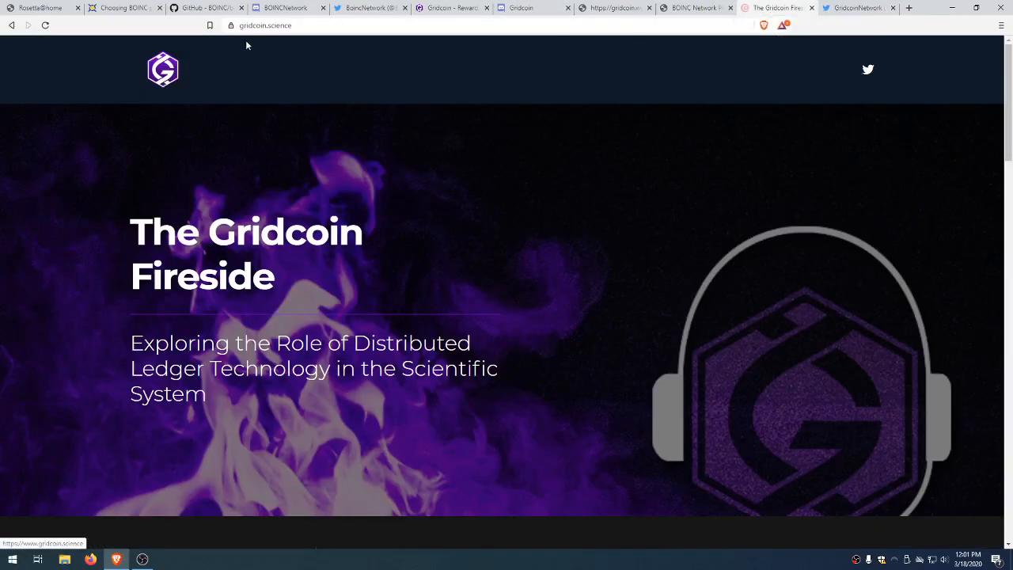
scroll(135, 169, "down", 1)
scroll(421, 375, "down", 4)
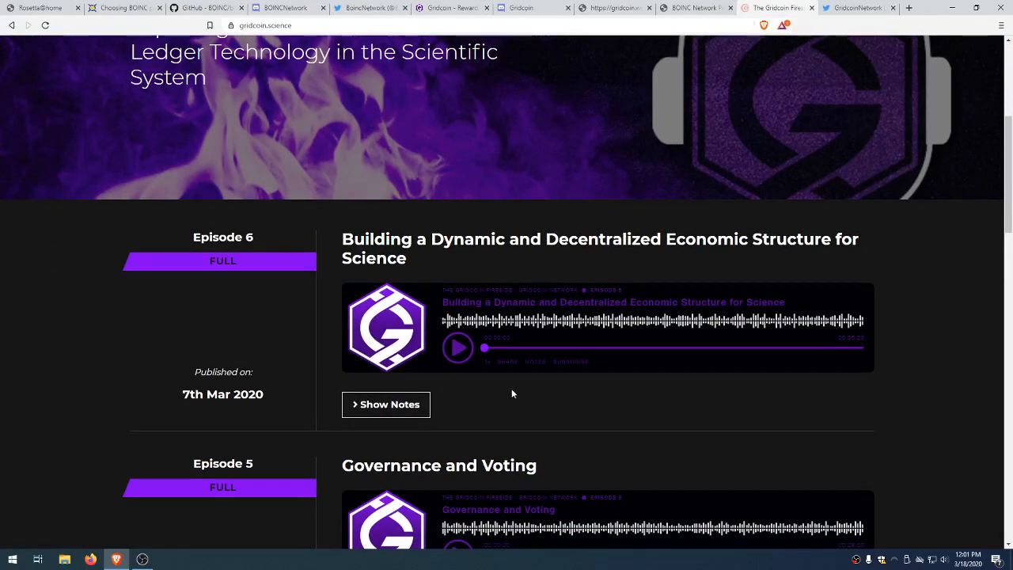
scroll(475, 394, "down", 2)
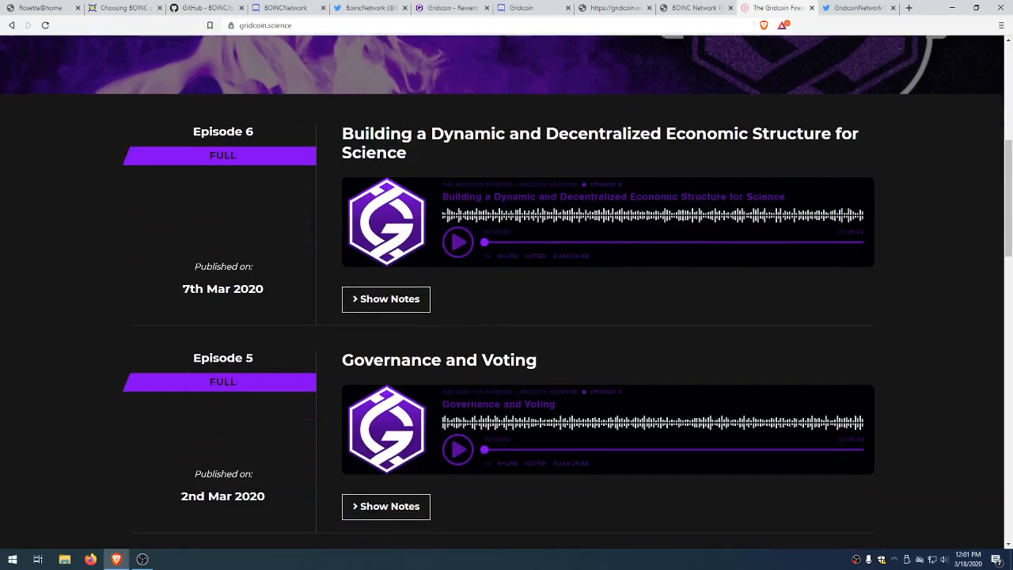
scroll(538, 356, "down", 1)
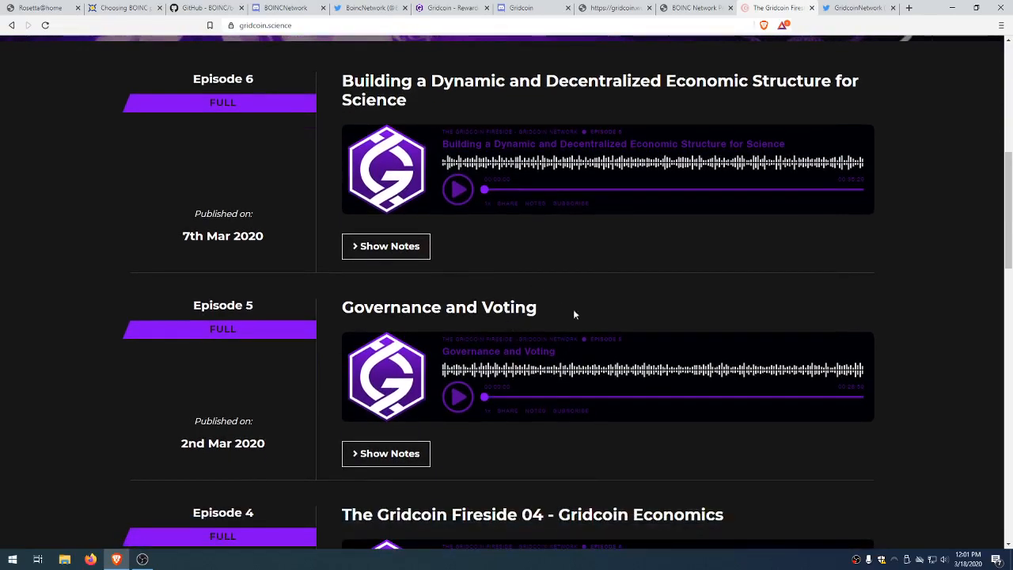
scroll(562, 305, "down", 2)
scroll(678, 353, "down", 5)
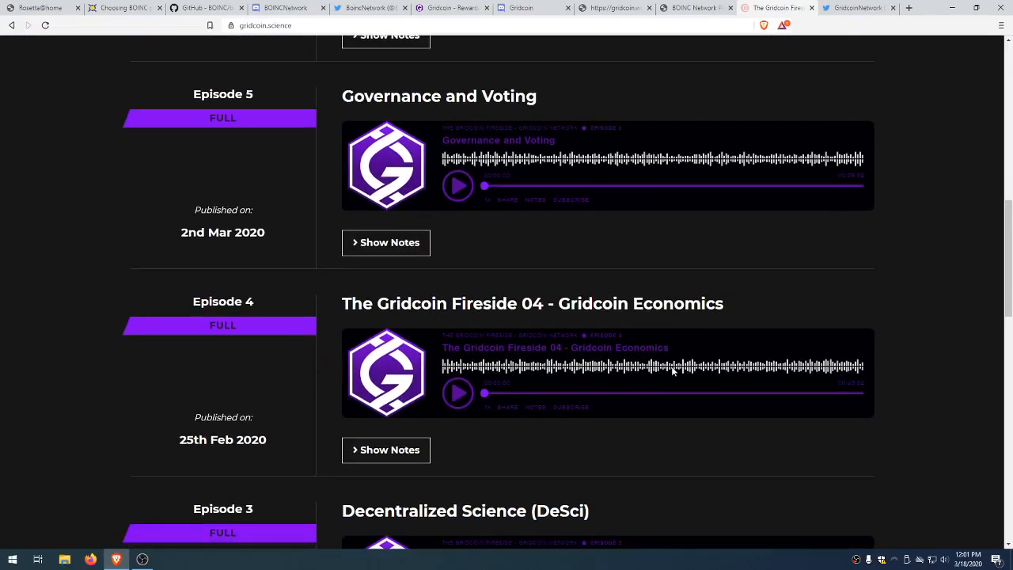
scroll(669, 372, "down", 3)
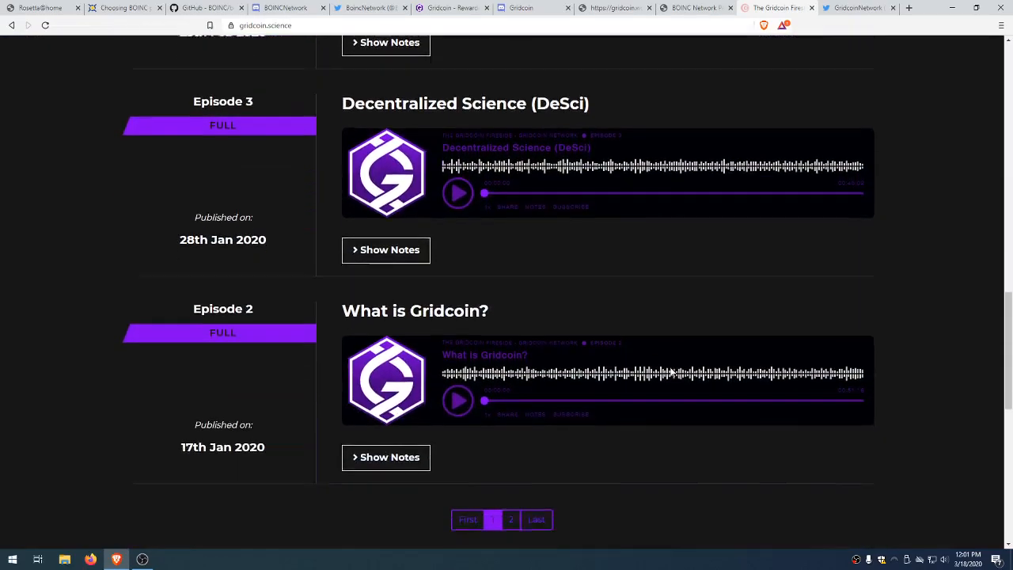
scroll(608, 387, "up", 11)
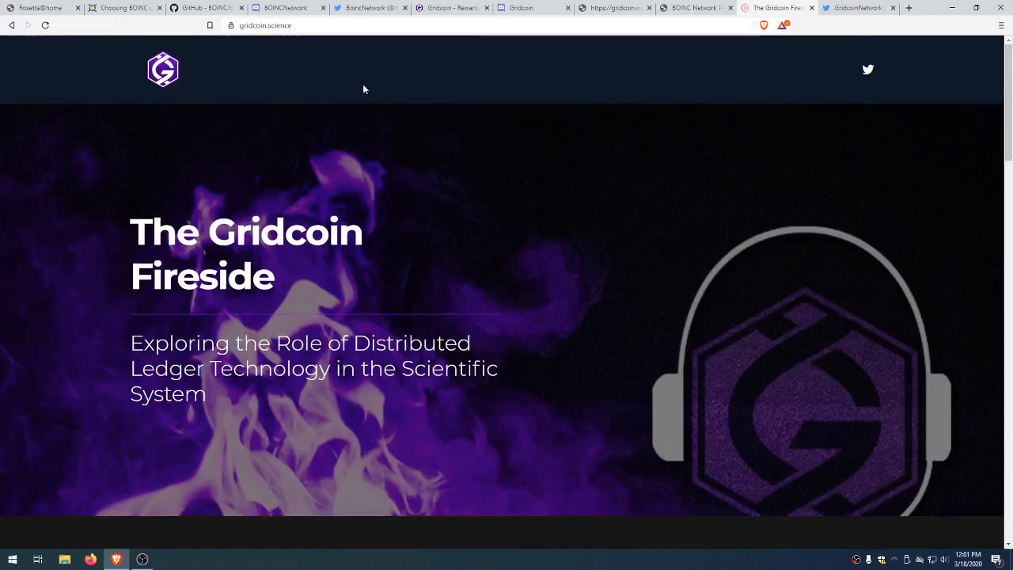
left_click(43, 8)
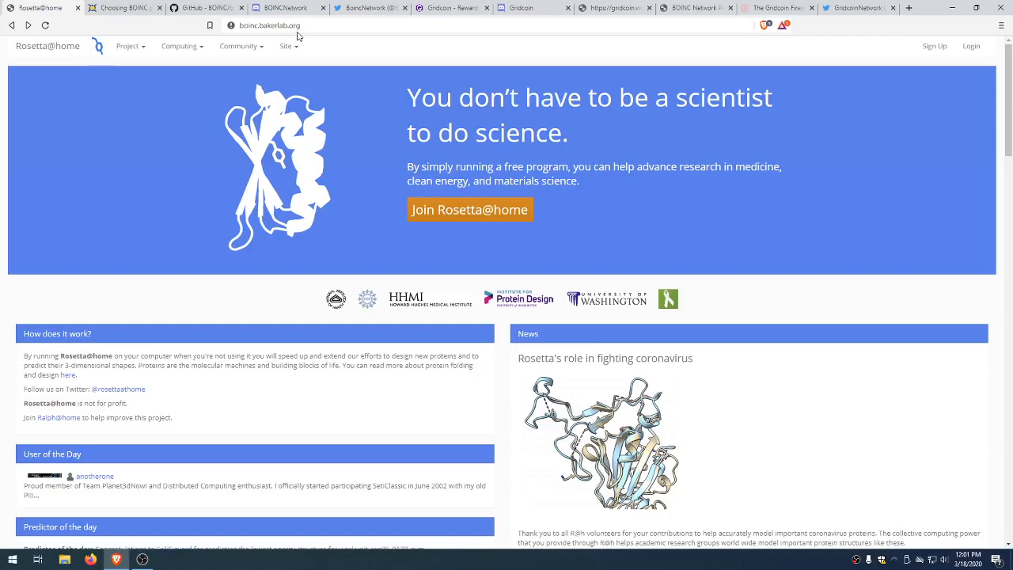
Step: From Join Rosetta@home, read the Rules and Policies in a new tab, close it, and go to Download
left_click(443, 209)
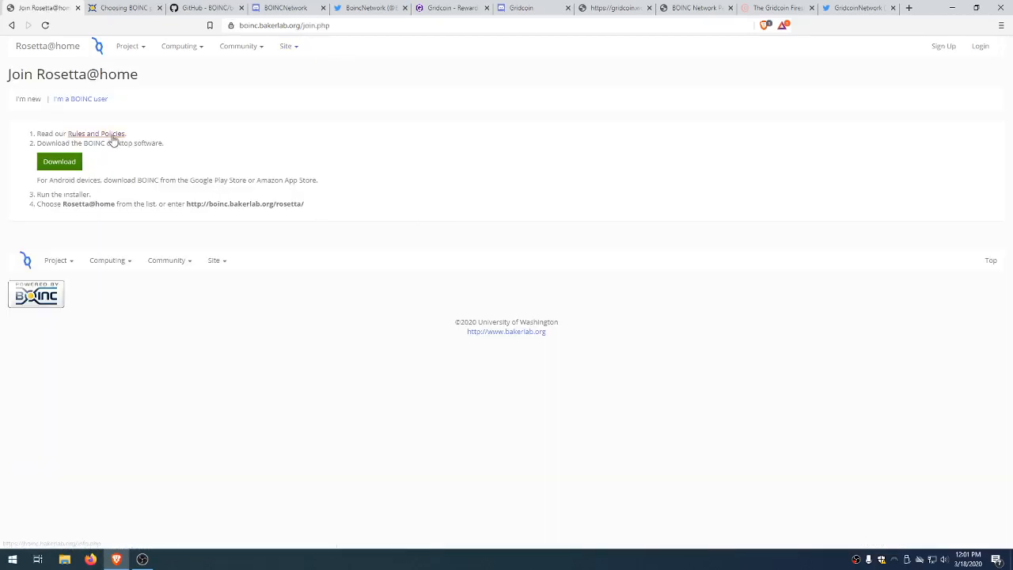
right_click(121, 134)
left_click(131, 142)
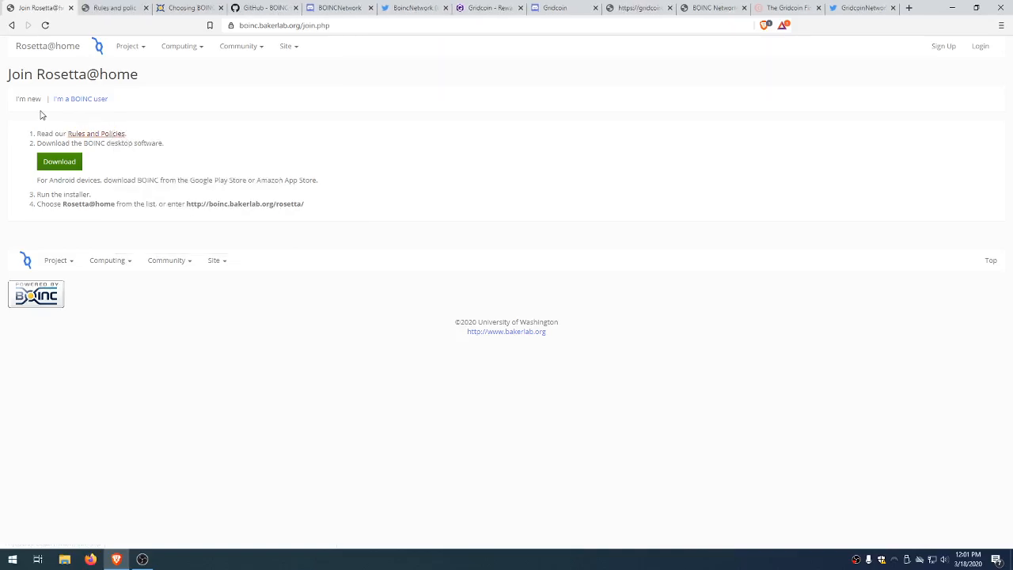
left_click(97, 8)
scroll(211, 200, "down", 1)
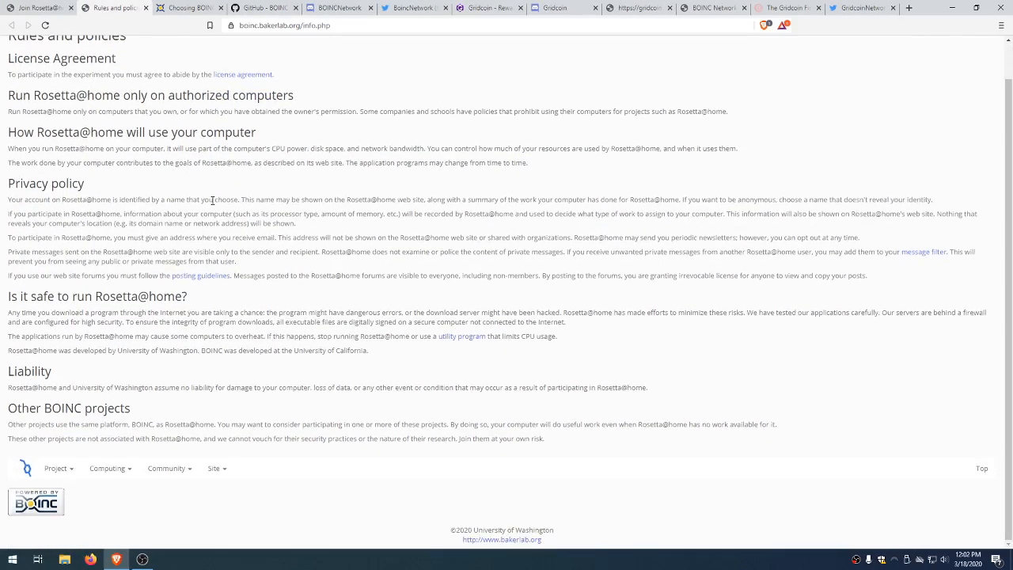
scroll(198, 186, "up", 1)
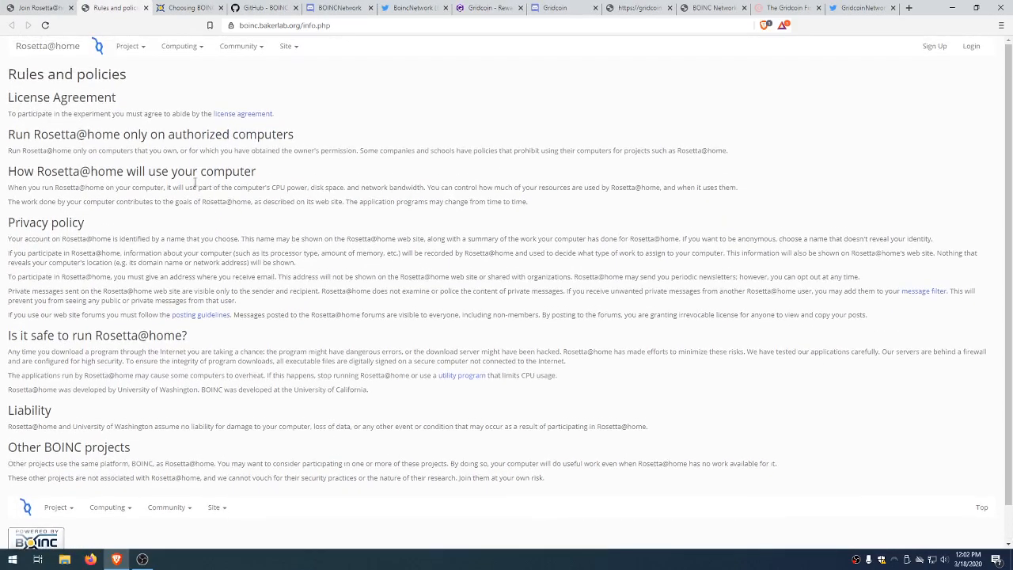
left_click(145, 7)
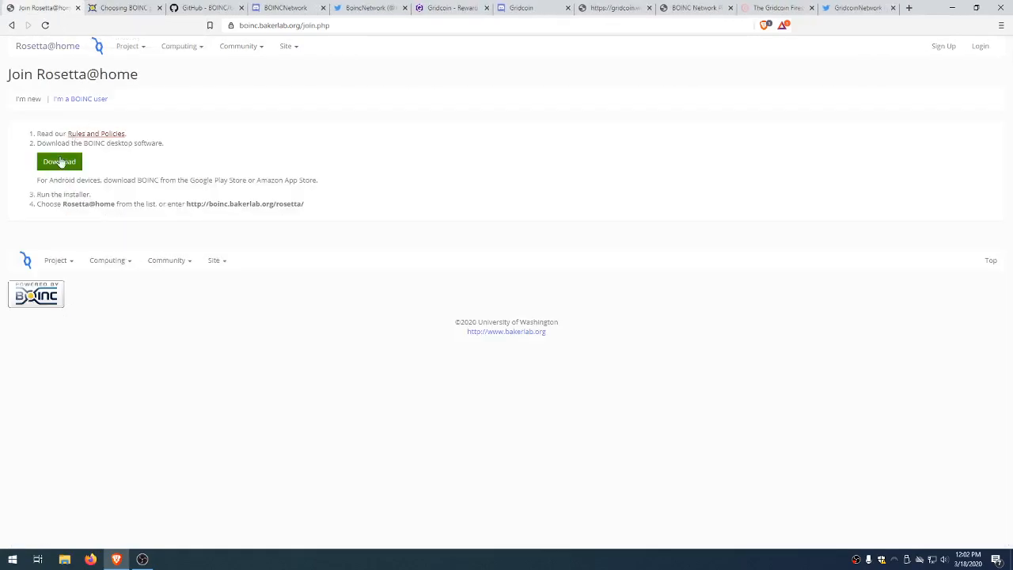
left_click(61, 164)
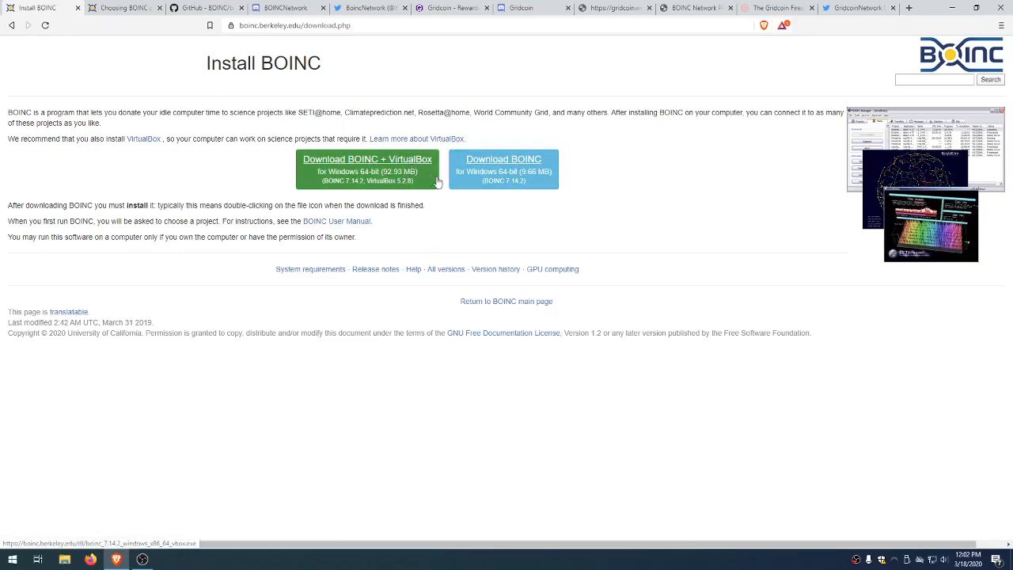
Step: Save the BOINC 7.14.2 64-bit installer without VirtualBox and run it, approving the UAC prompt
left_click(496, 180)
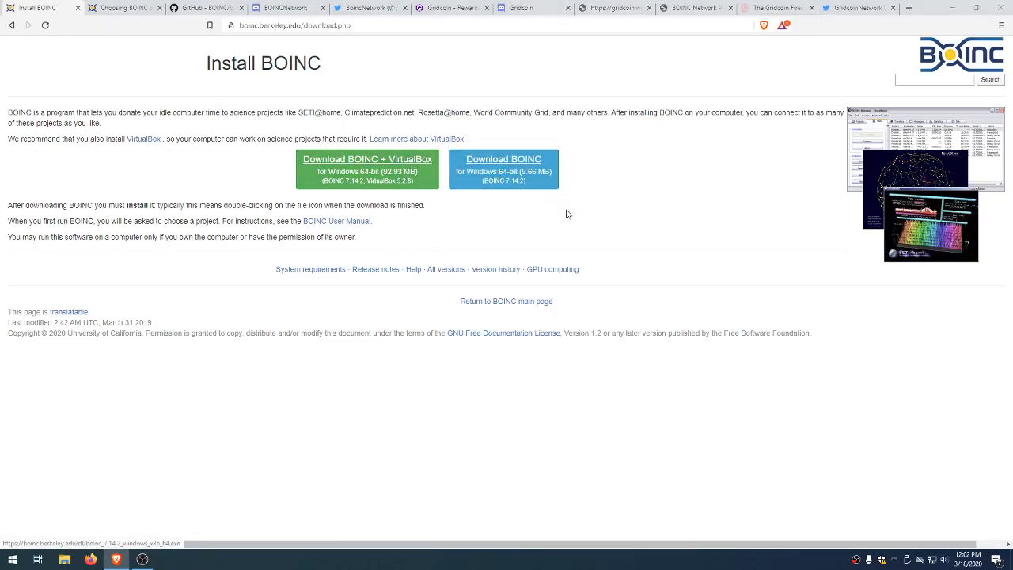
left_click(419, 266)
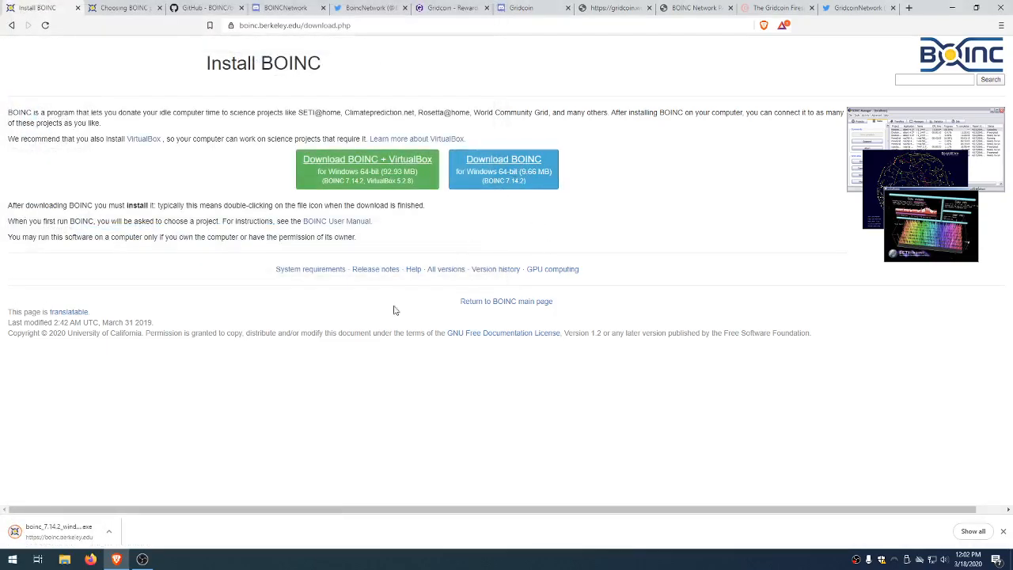
left_click(72, 531)
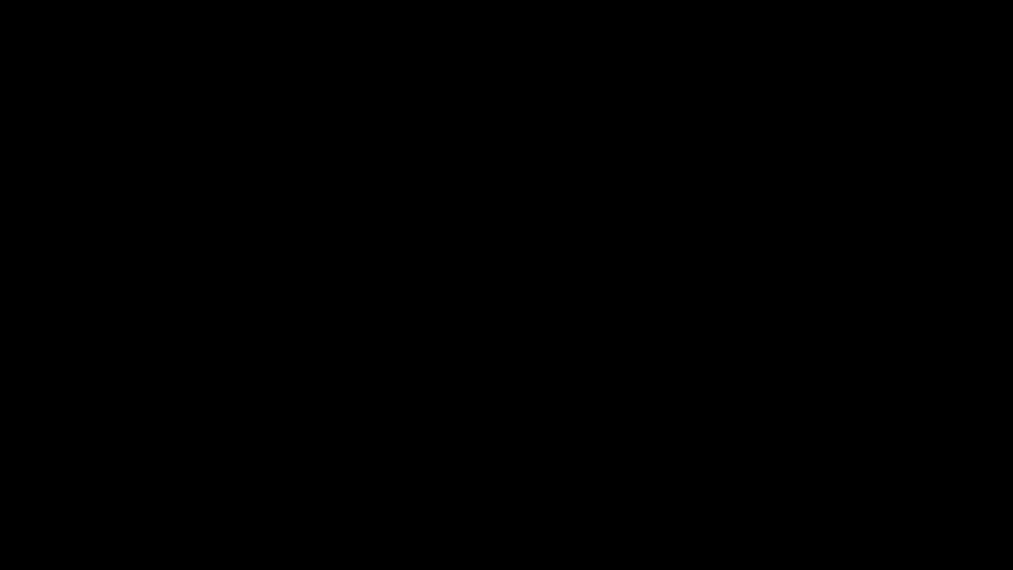
left_click(778, 421)
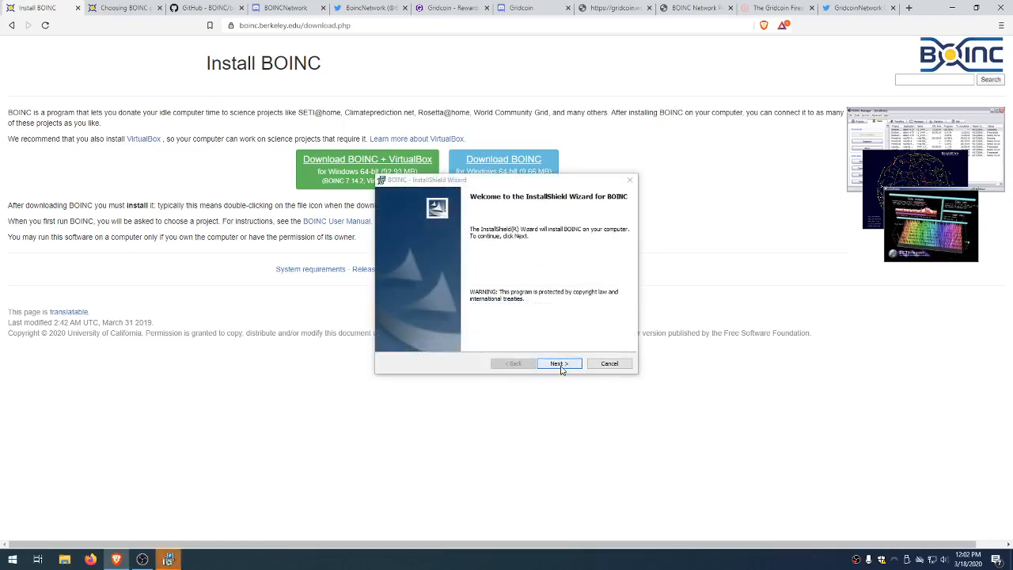
Step: Accept the licence, install BOINC with default directories and options, and bring up BOINC Manager
left_click(561, 363)
left_click(477, 326)
scroll(541, 268, "down", 5)
scroll(542, 269, "down", 2)
left_click(566, 362)
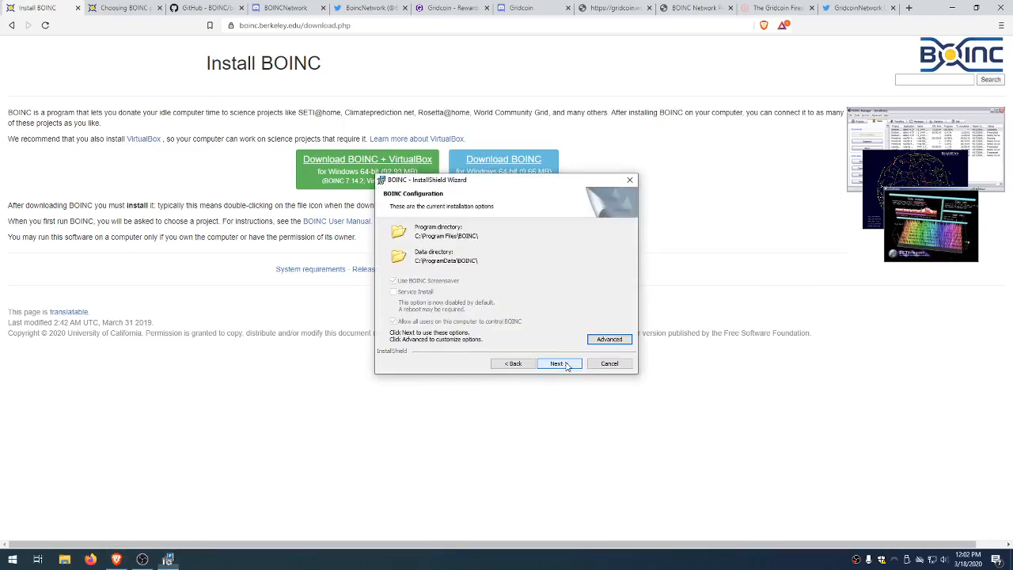
left_click(567, 366)
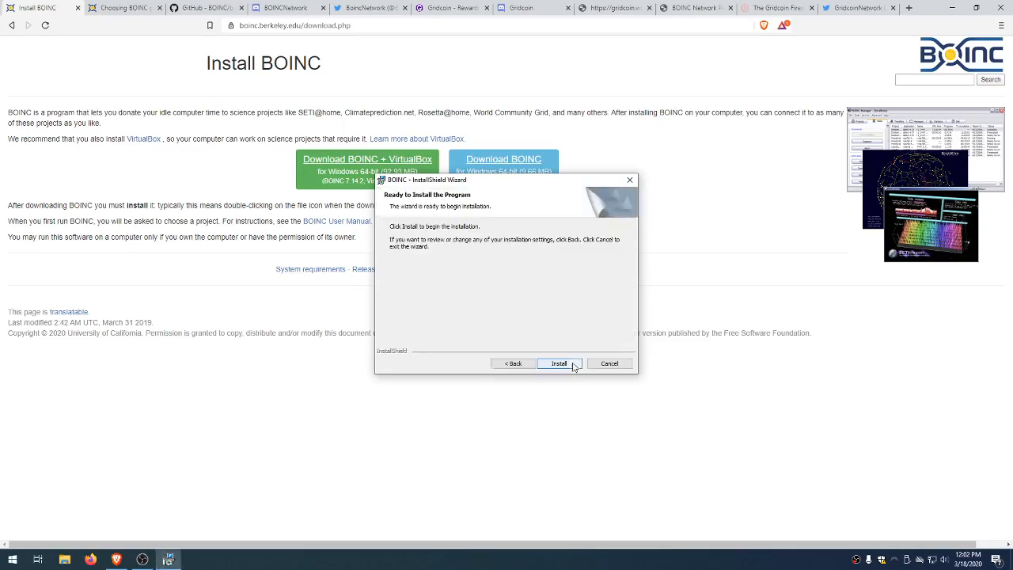
left_click(553, 364)
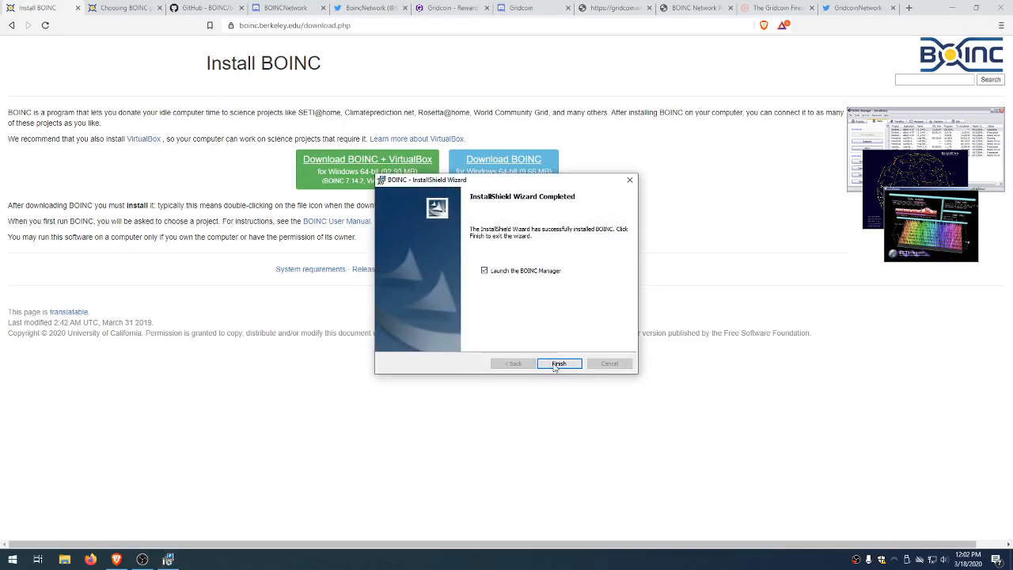
left_click(559, 366)
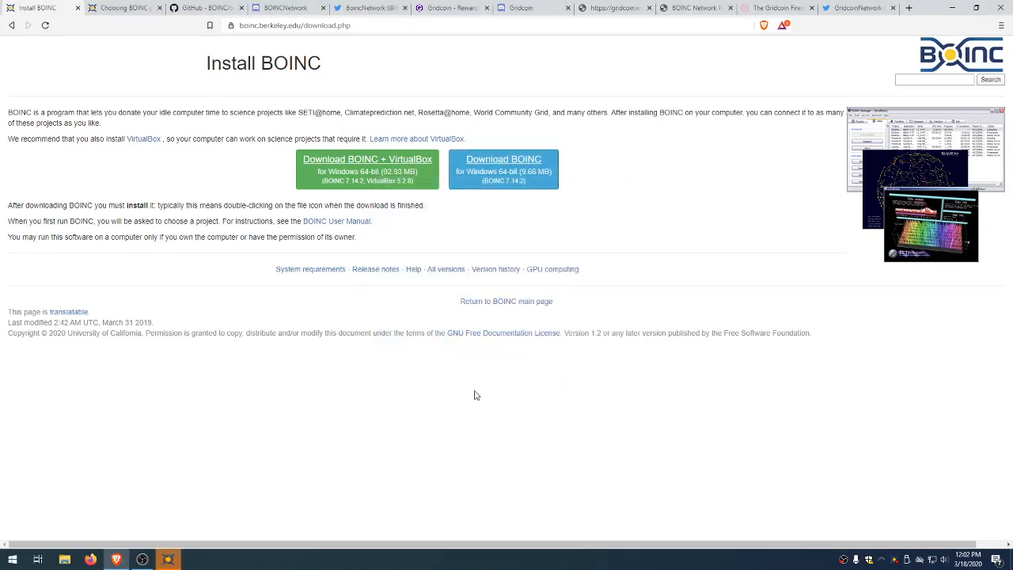
left_click(173, 560)
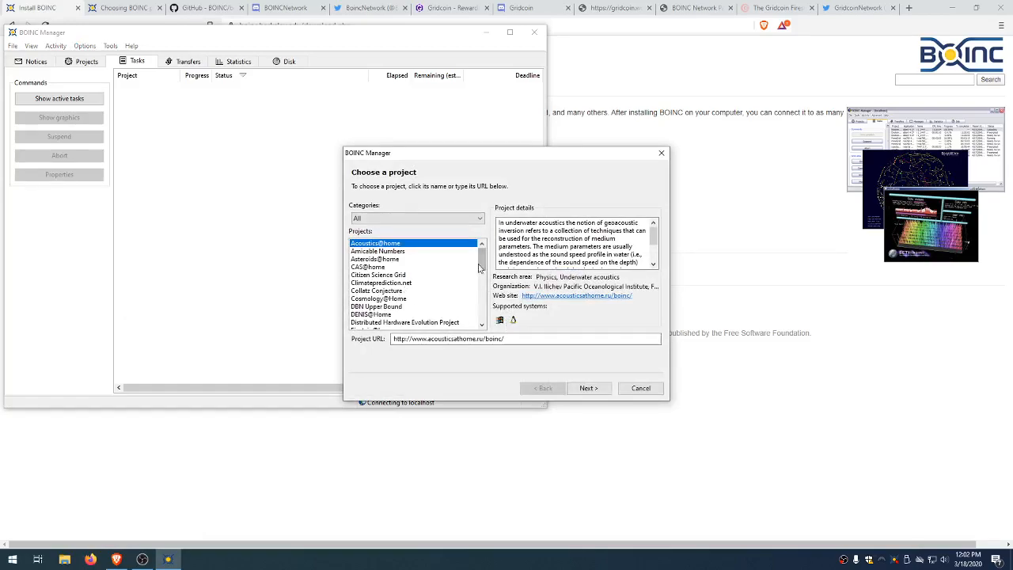
Step: Select Rosetta@home in the Choose a project list and confirm its project URL
scroll(419, 290, "down", 8)
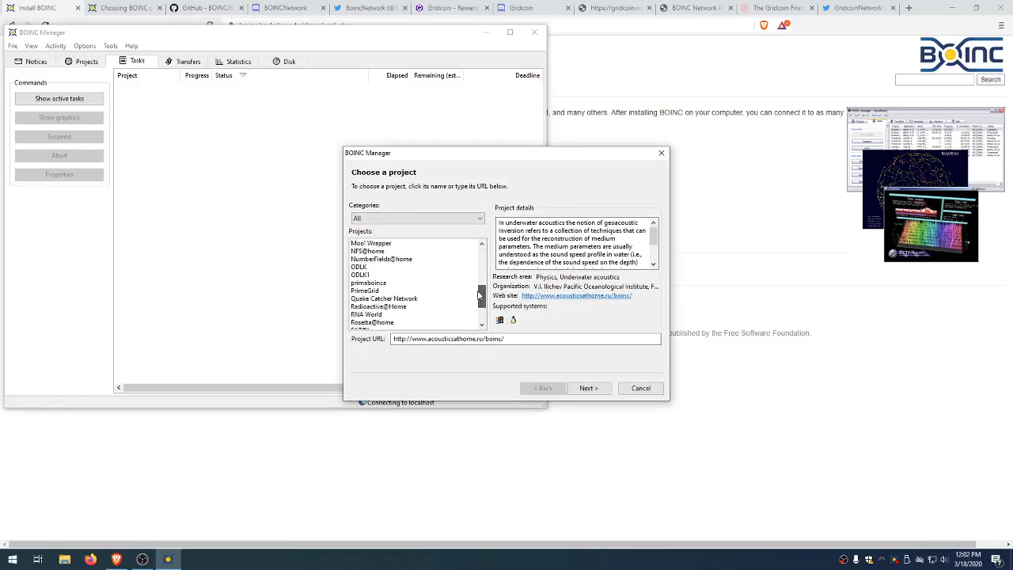
left_click(410, 274)
left_click(534, 338)
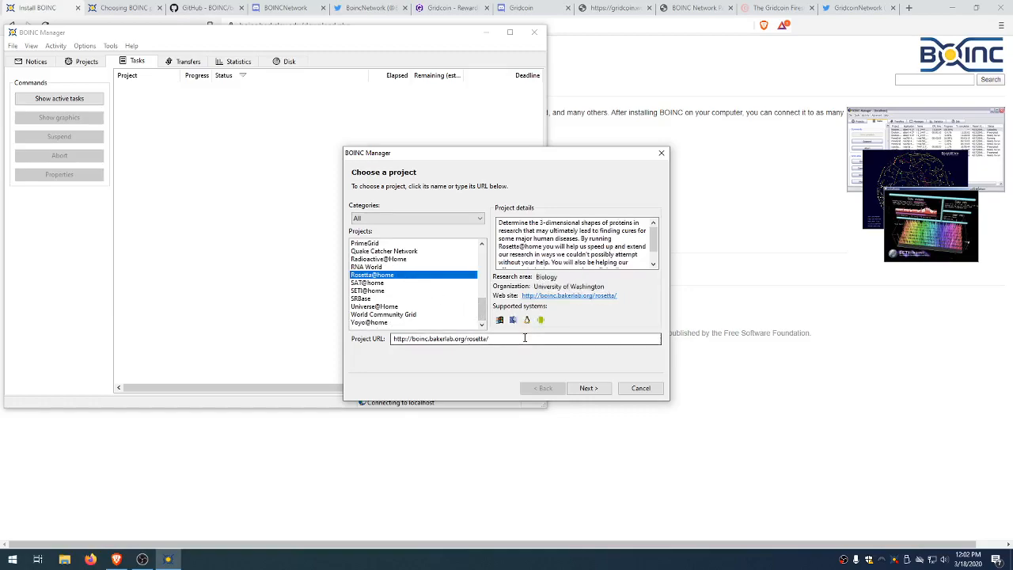
left_click(586, 389)
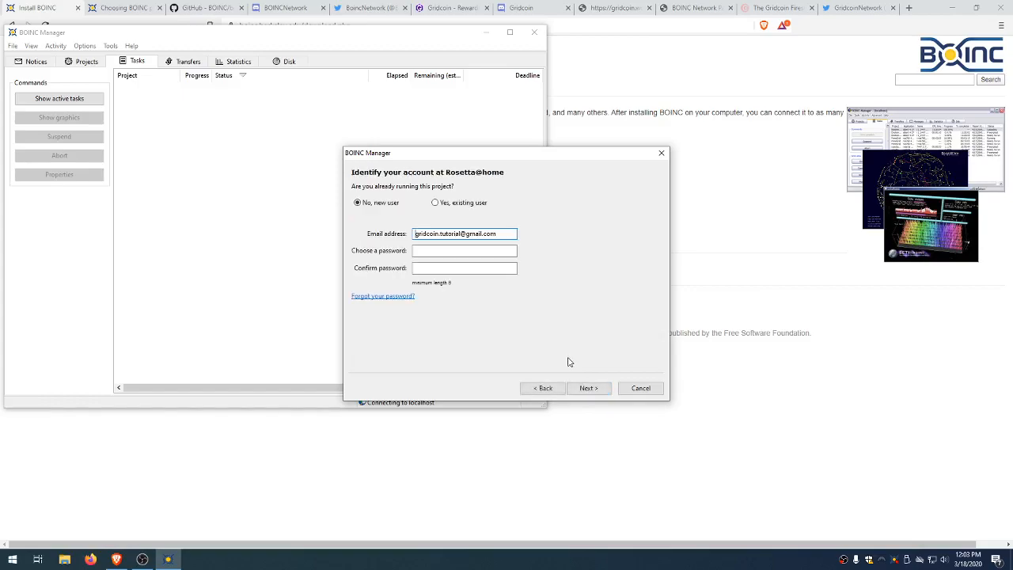
Step: Create a new user account with an email address and the password entered twice
left_click(357, 203)
left_click(461, 235)
type("2")
left_click(456, 233)
left_click_drag(428, 233, 506, 232)
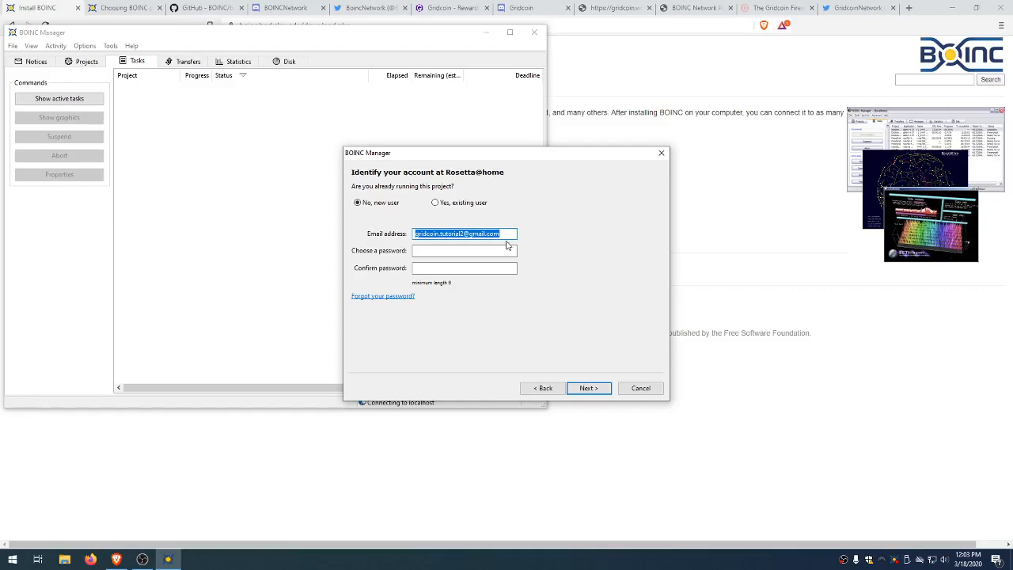
left_click(504, 235)
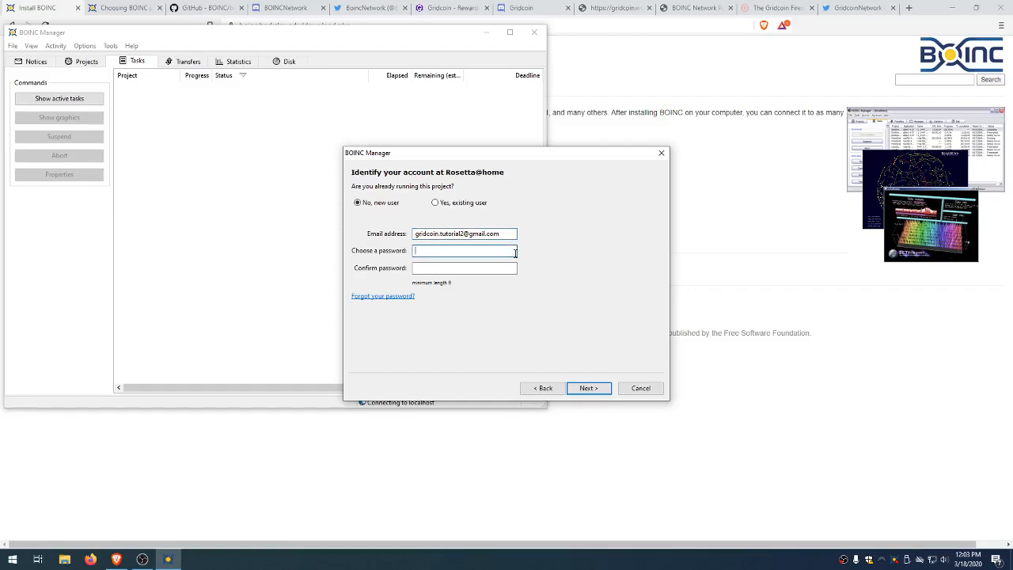
type("*************")
key("Tab")
type("***")
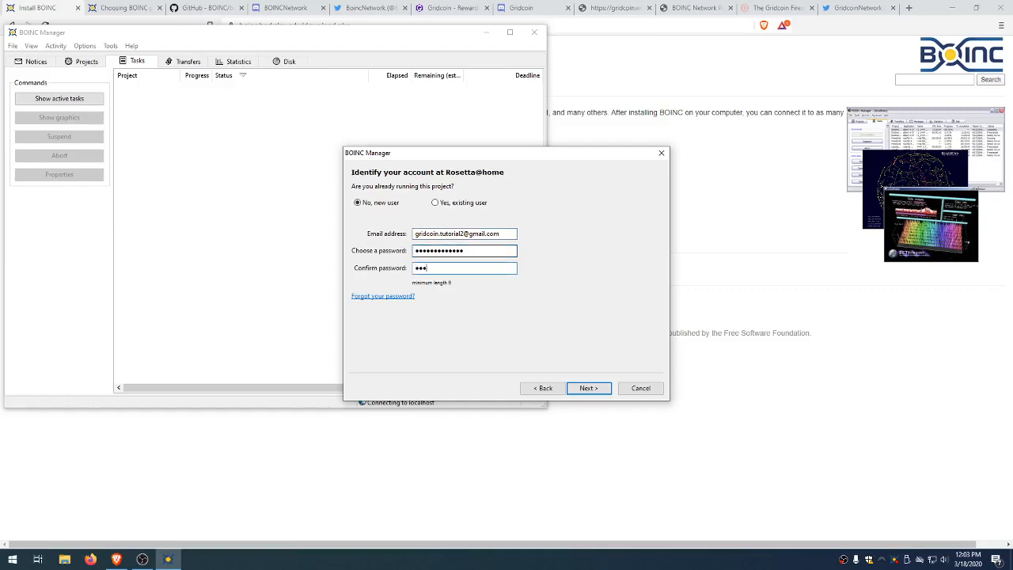
type("**********")
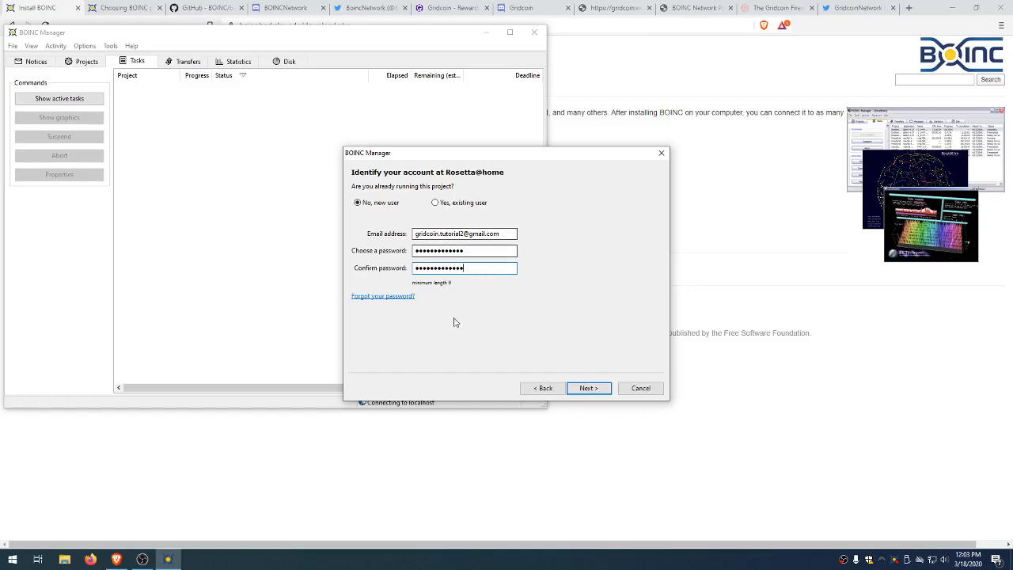
left_click(589, 389)
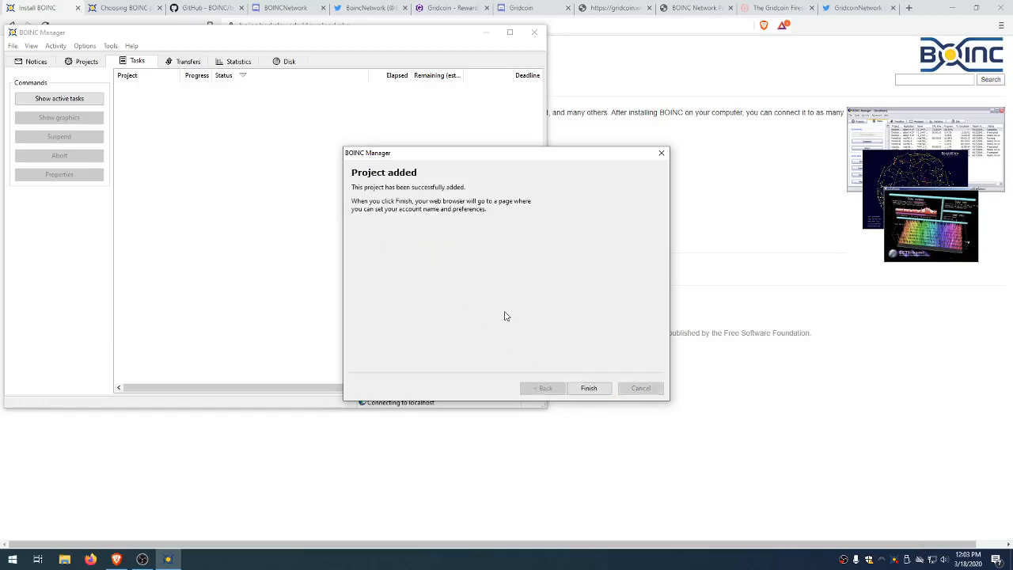
left_click(589, 388)
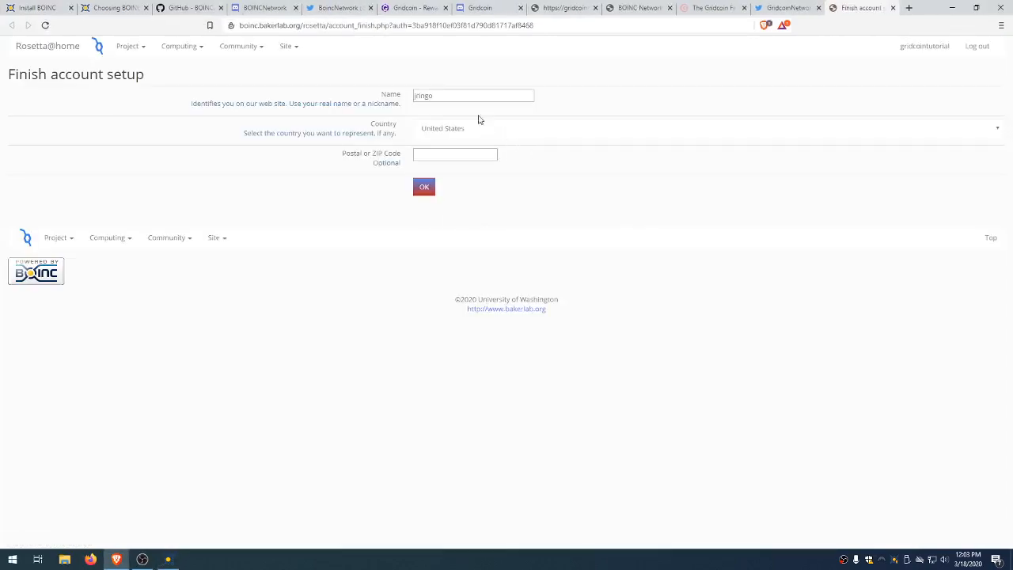
Step: Change the Rosetta@home display name to 'gridcointutorial2' and submit the account setup
left_click_drag(457, 95, 328, 103)
type("gridcointutorial2")
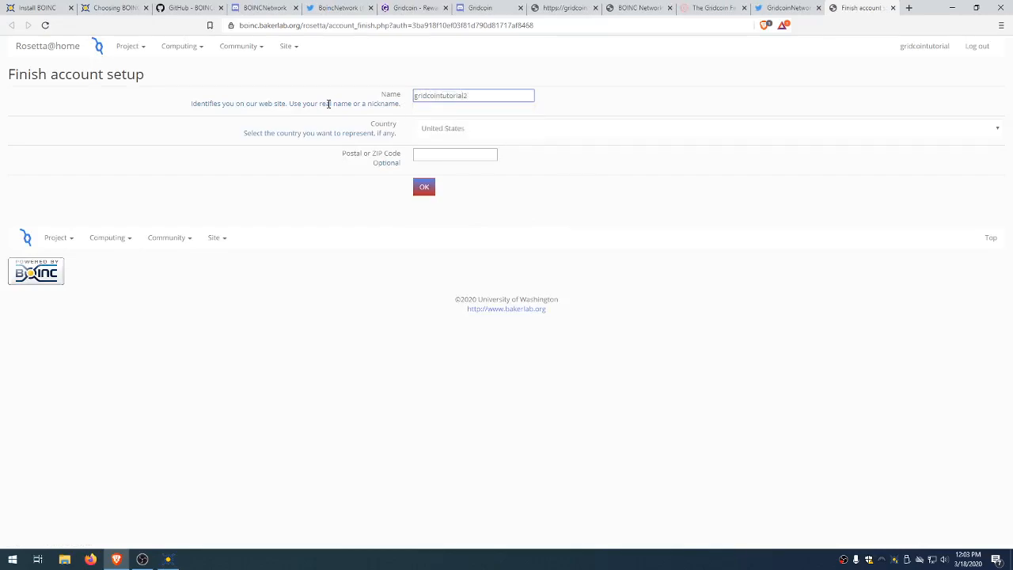
left_click(467, 157)
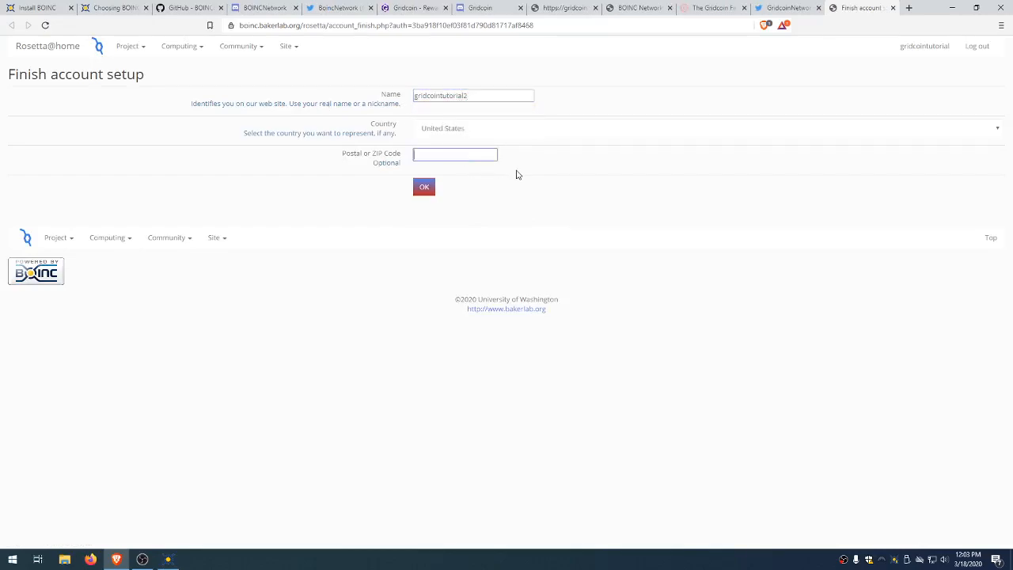
left_click(429, 187)
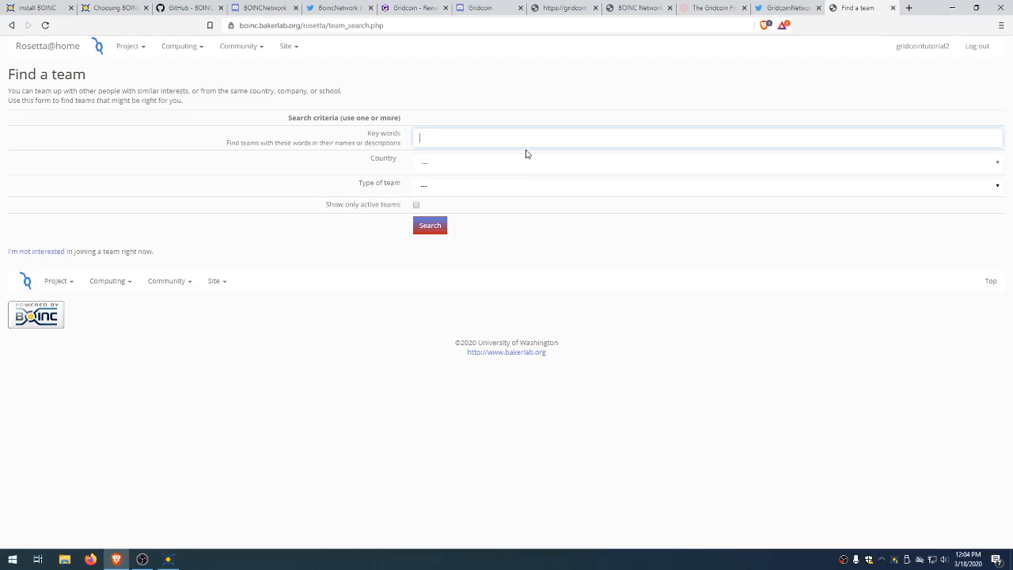
left_click(526, 145)
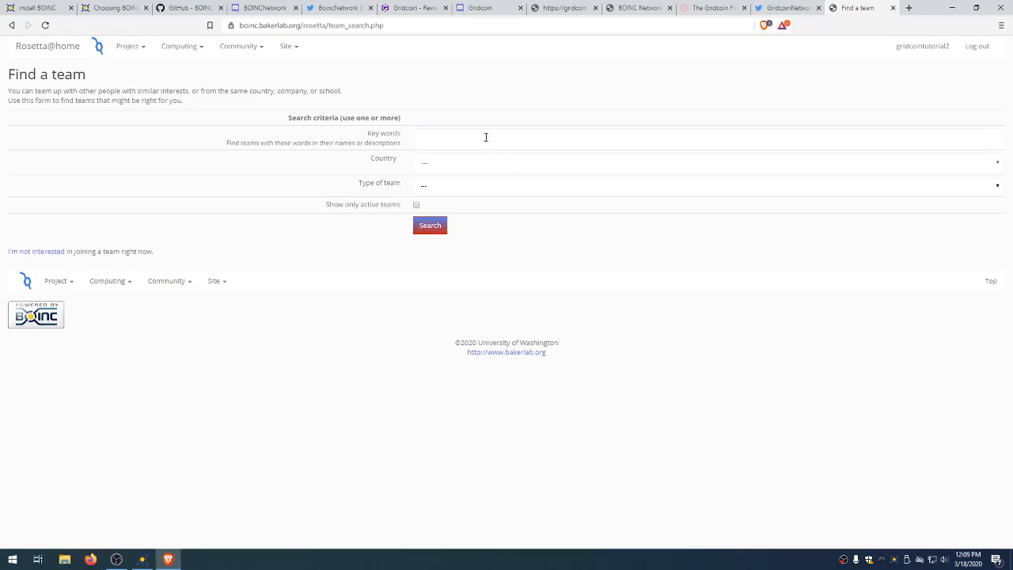
Step: Search Rosetta@home teams for the keyword '/r/covid19'
left_click(483, 138)
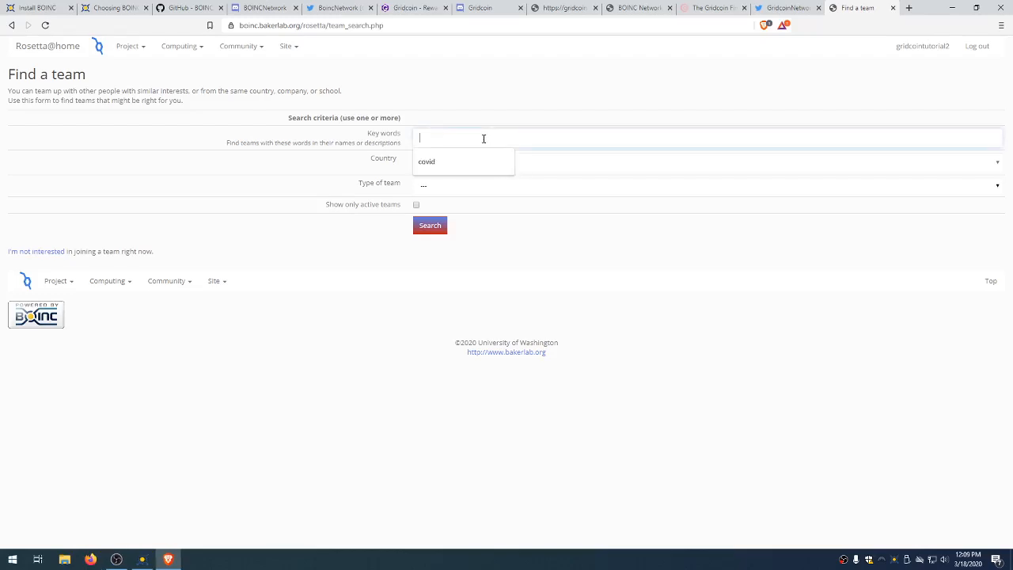
type("/r/covid1")
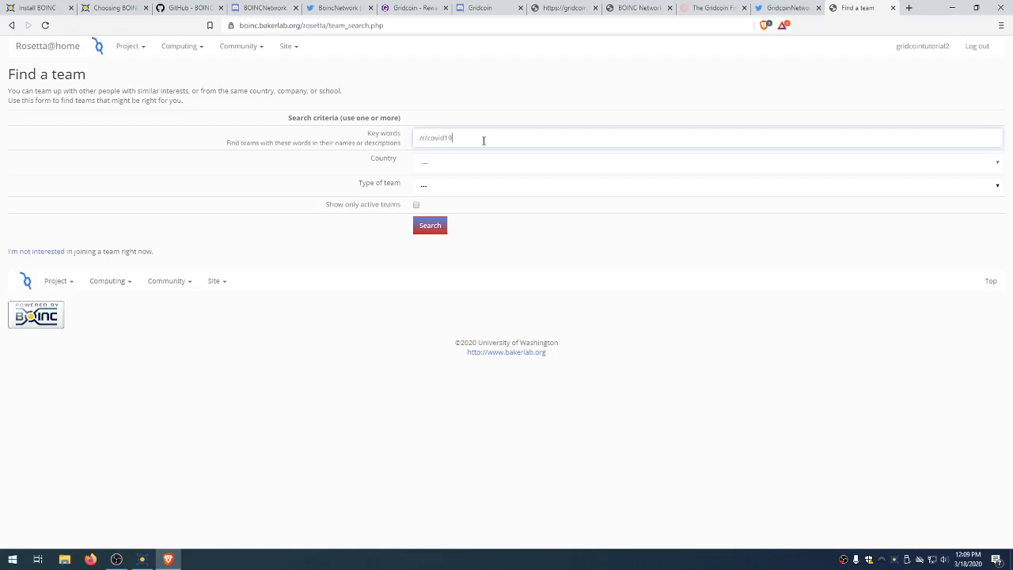
type("9")
key("Return")
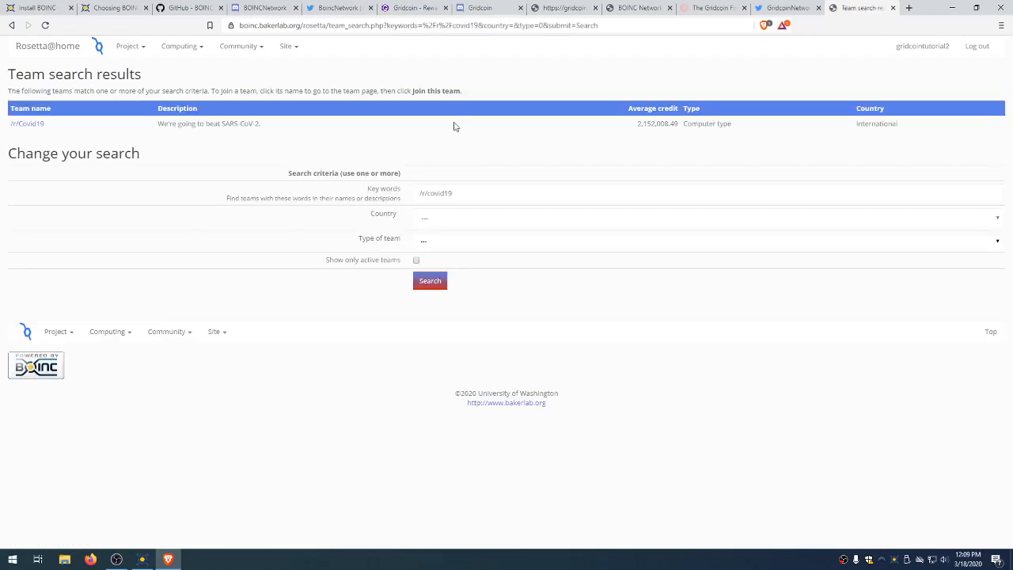
left_click_drag(181, 125, 294, 124)
left_click(284, 124)
Step: Open the /r/Covid19 team page and join the team
left_click(40, 124)
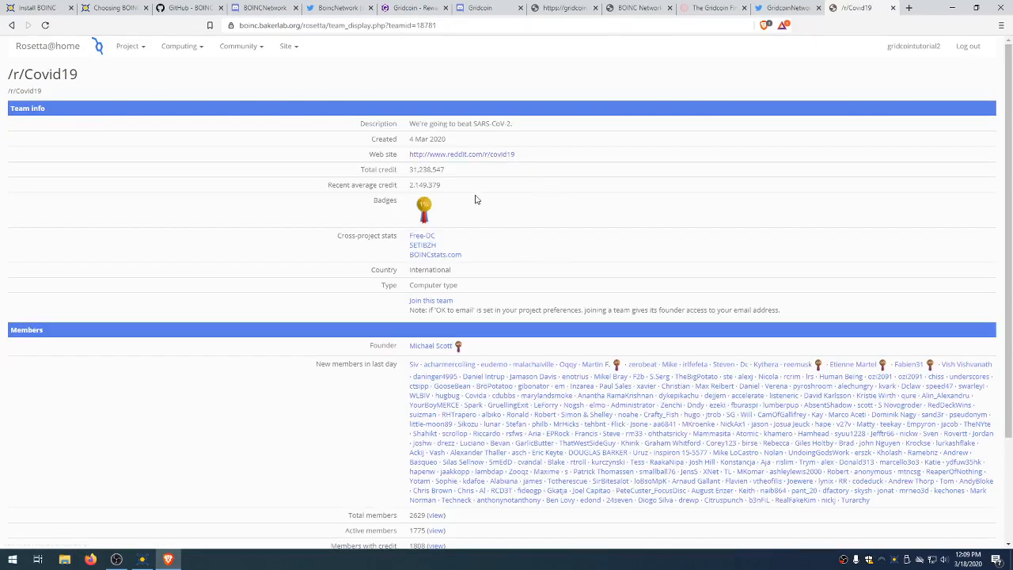
scroll(445, 261, "down", 3)
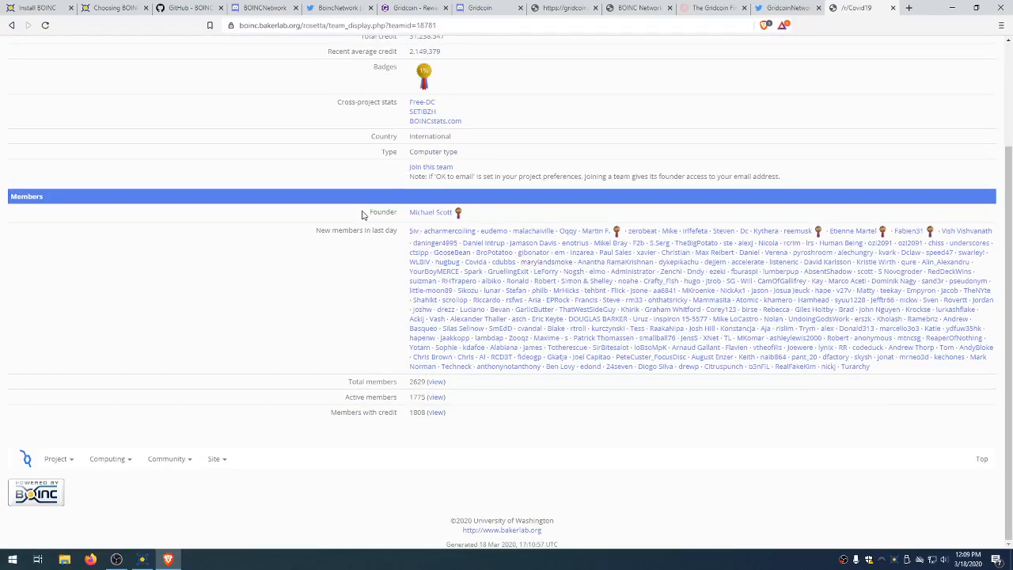
left_click(444, 170)
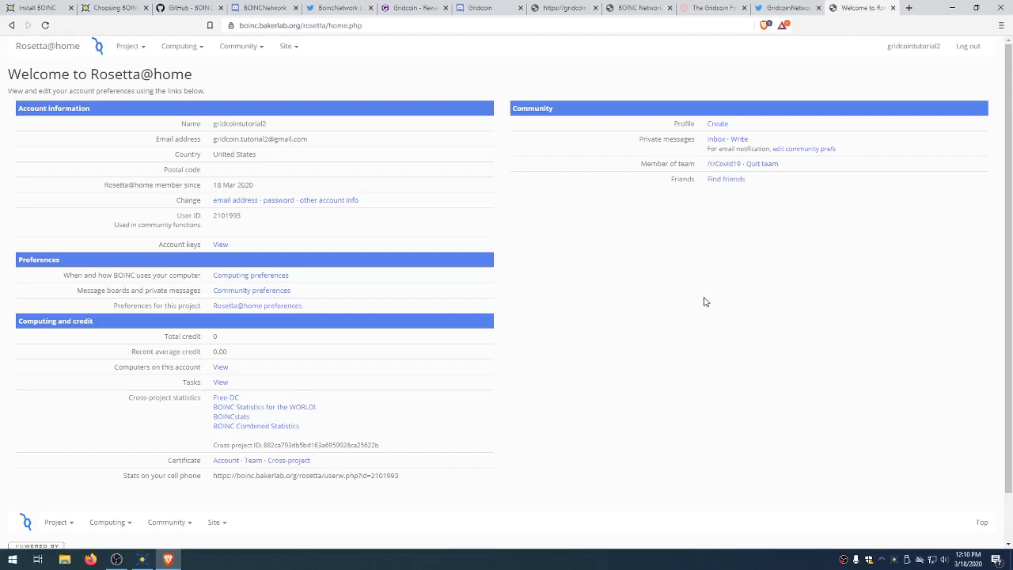
Step: Review the account's Cross-project ID and email address on the account page
double_click(367, 446)
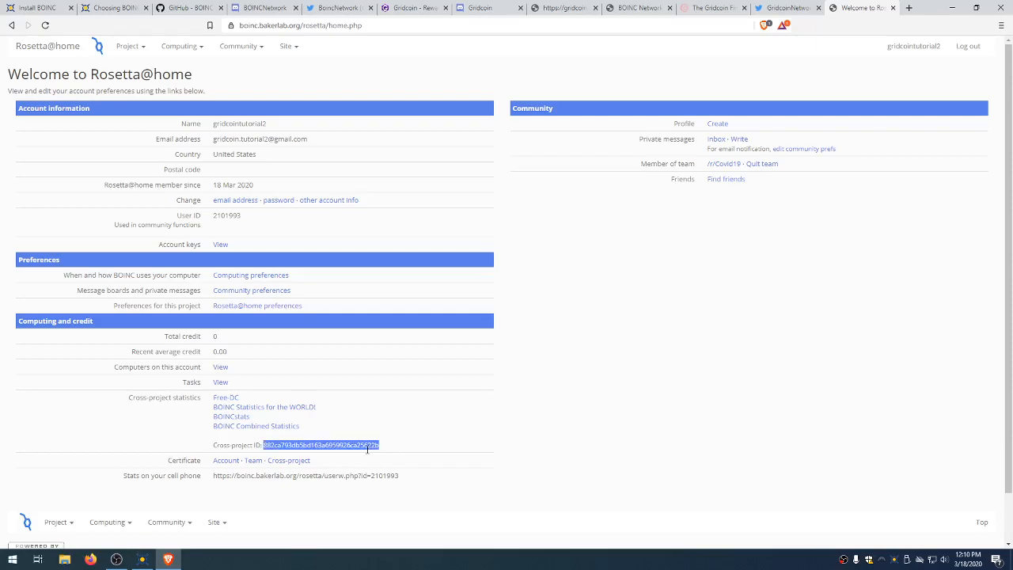
left_click(467, 451)
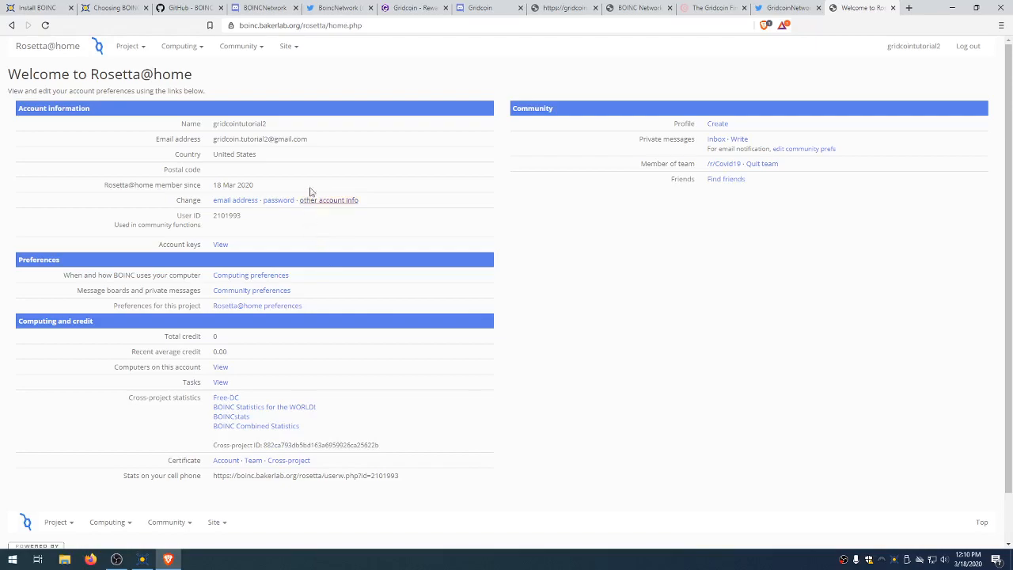
left_click_drag(324, 144, 210, 147)
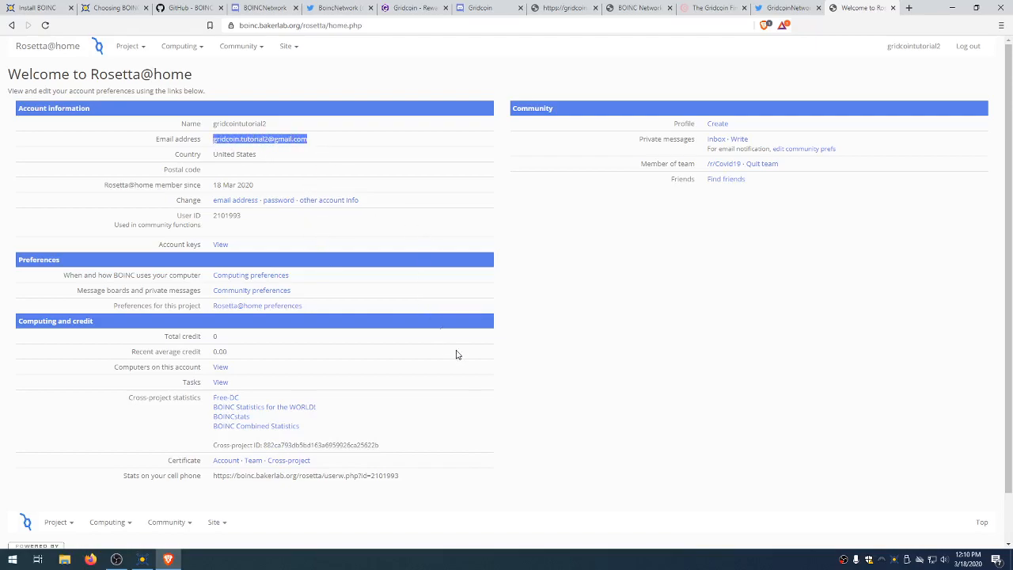
left_click(276, 138)
double_click(275, 139)
left_click(276, 139)
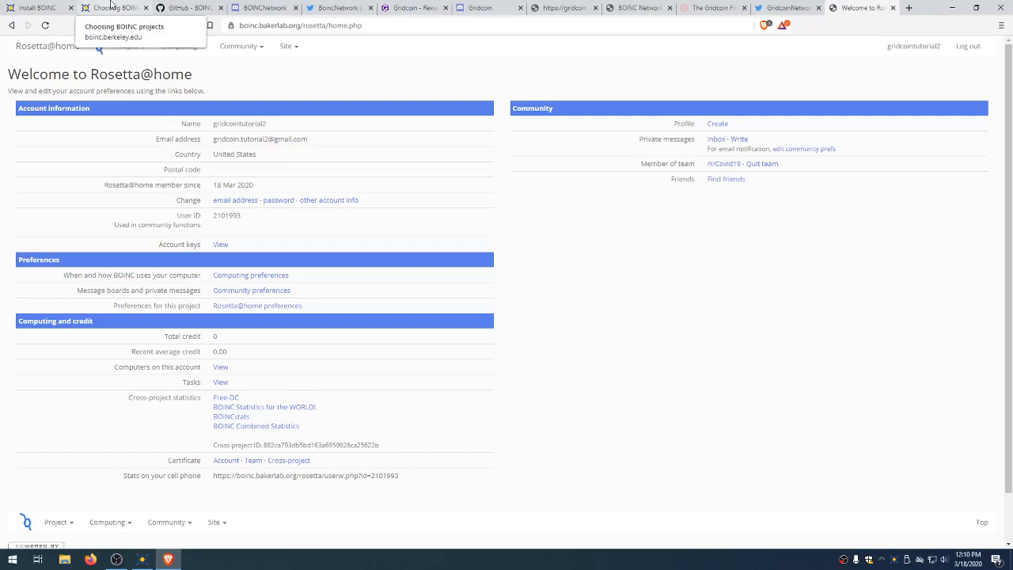
Step: Return to the Install BOINC tab via the Choosing BOINC projects tab
left_click(110, 7)
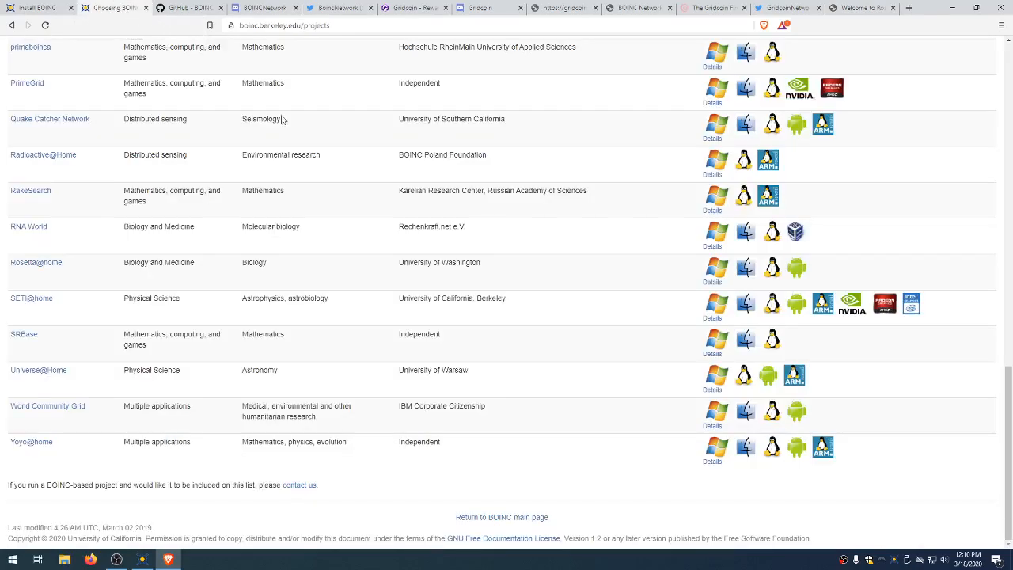
scroll(282, 260, "up", 4)
left_click(51, 6)
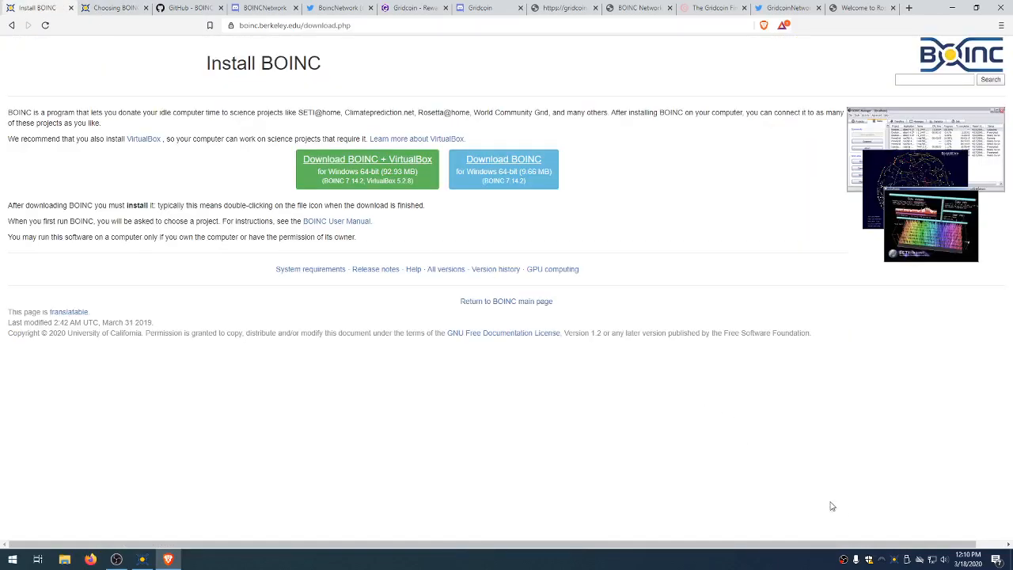
Step: Bring up BOINC Manager and step through the running and ready-to-start Rosetta@home tasks
double_click(895, 563)
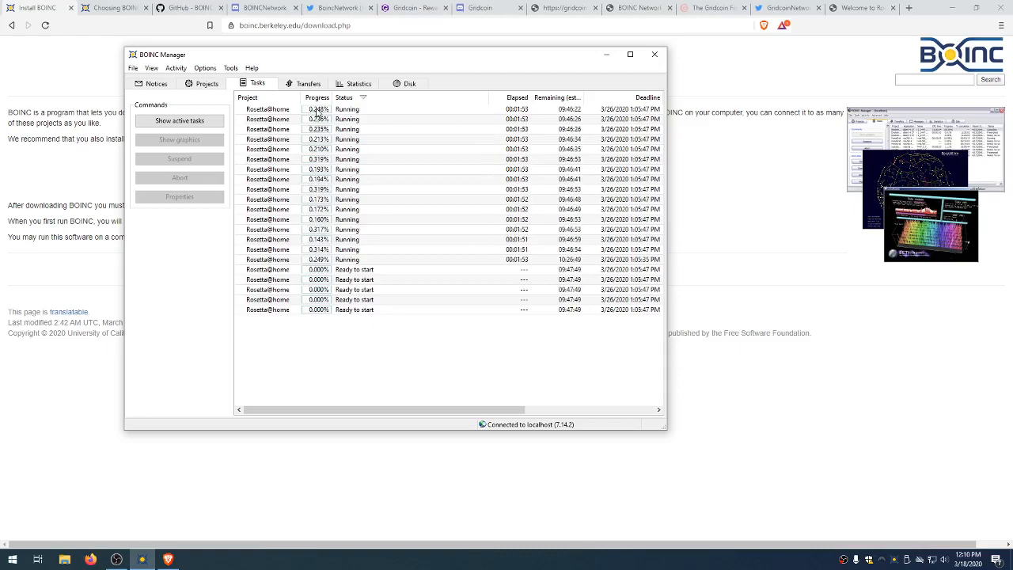
left_click(316, 111)
key("Down")
key("Down")
key("Down")
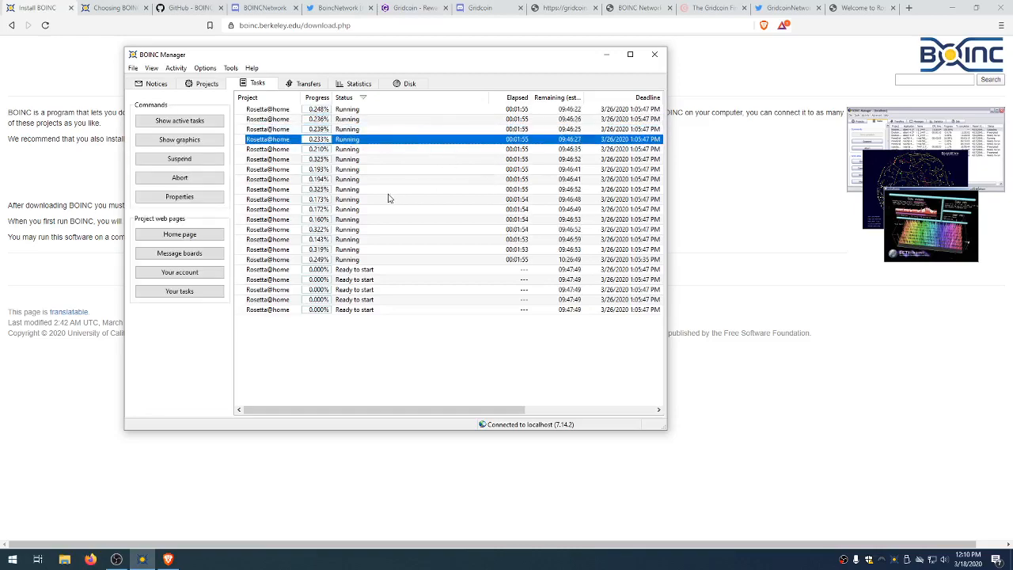
key("Down")
key("Down")
key("Down")
key("Down")
key("Down")
key("Down")
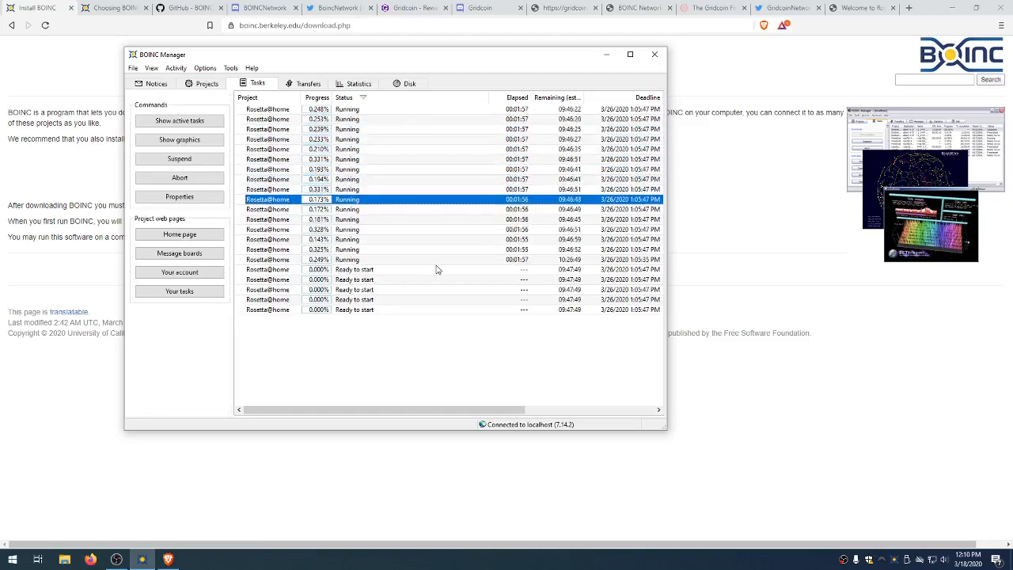
key("Down")
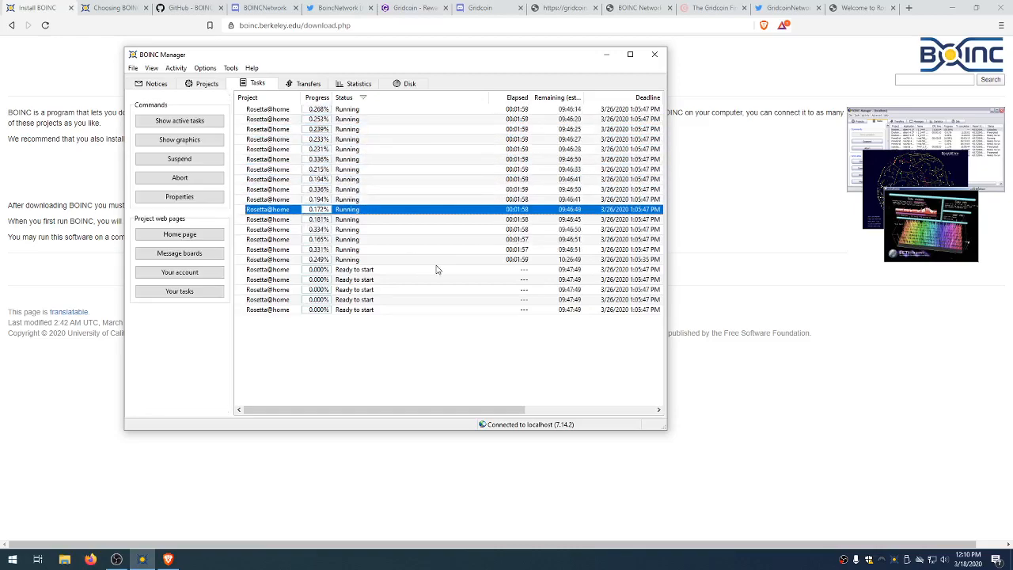
key("Down")
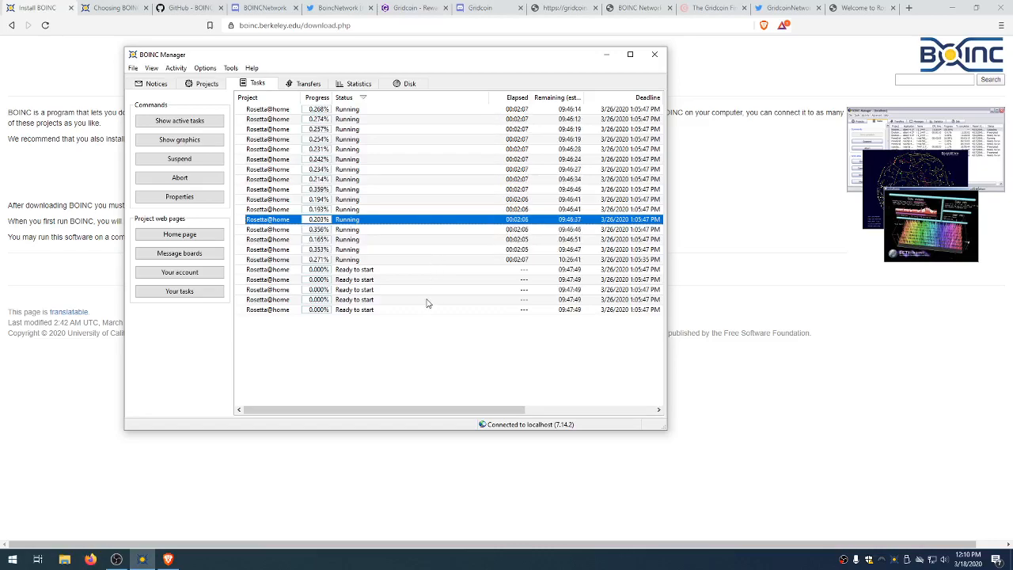
left_click(406, 269)
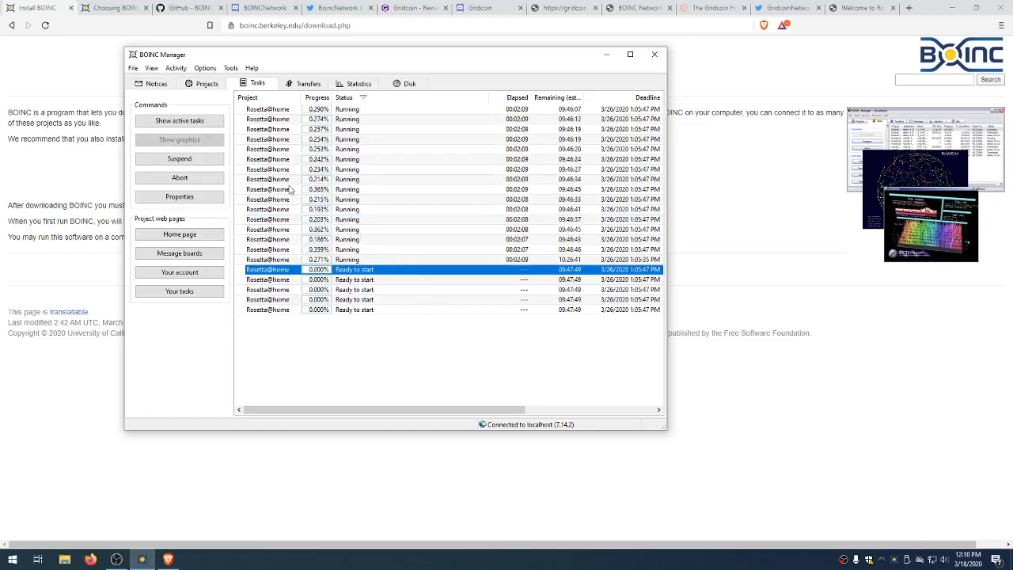
left_click(369, 111)
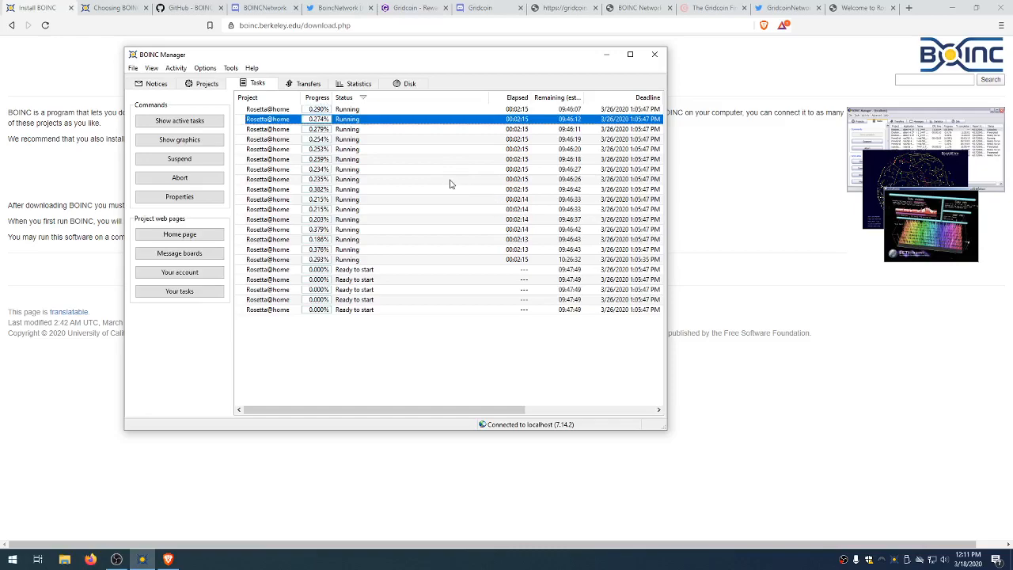
Step: Set computing preferences to 92% of CPUs and 80% CPU time, overriding web preferences
mouse_move(204, 73)
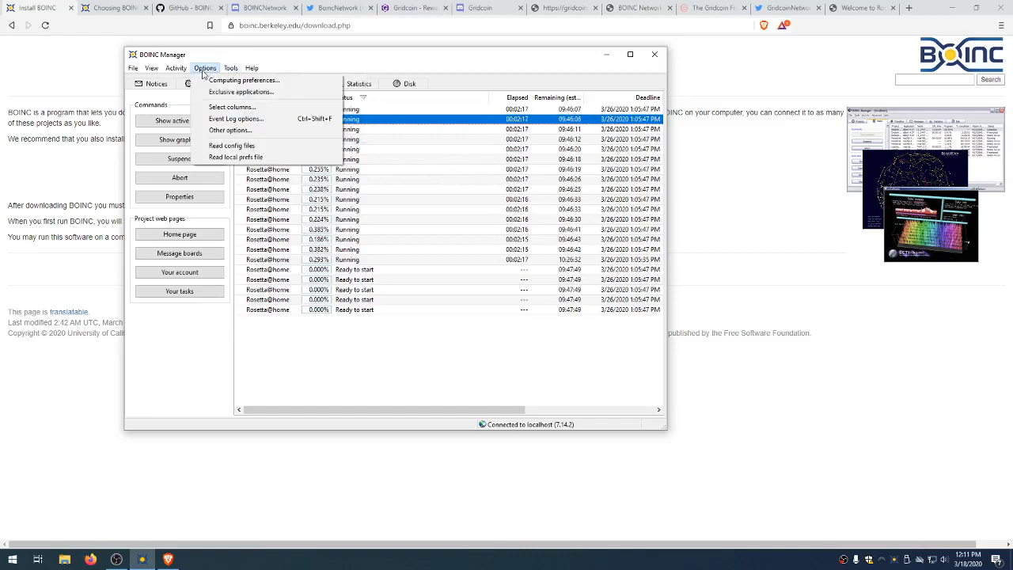
left_click(208, 81)
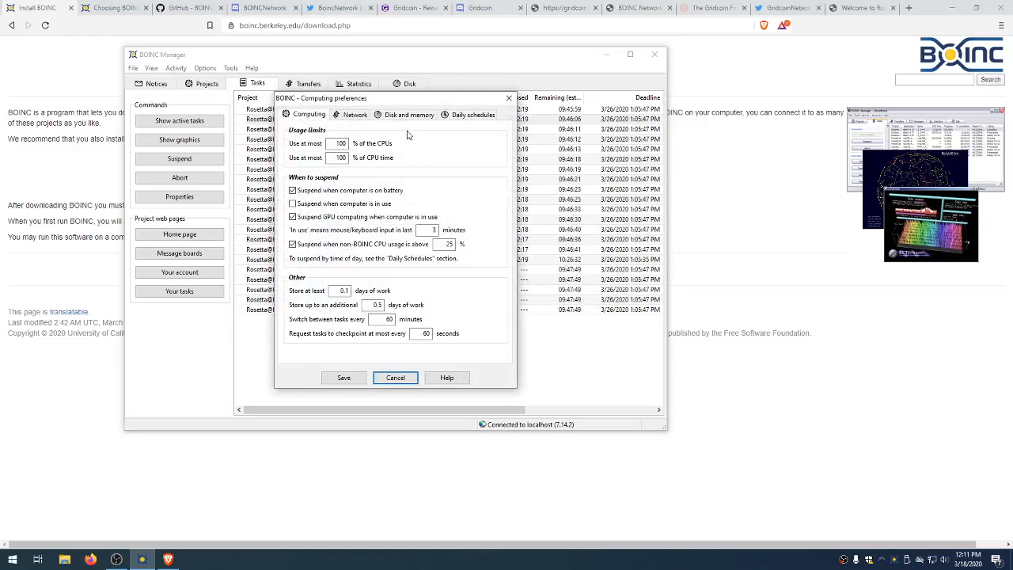
left_click_drag(394, 106, 664, 122)
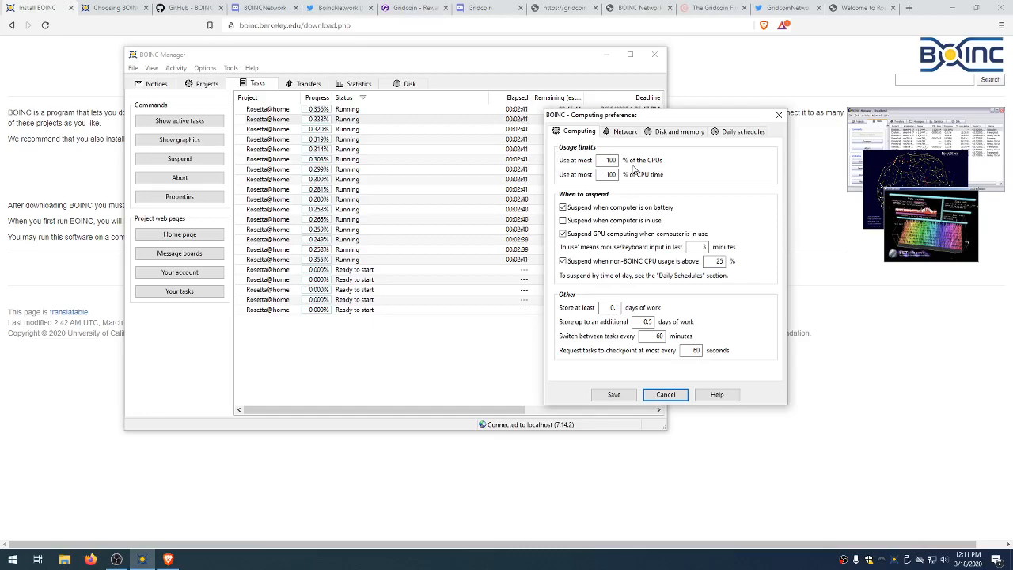
double_click(611, 160)
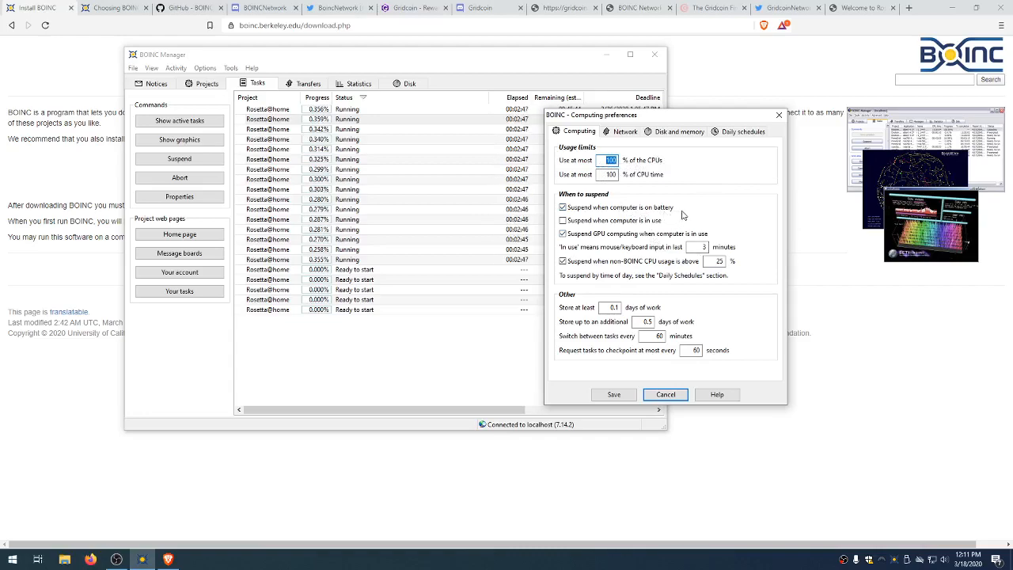
type("92")
left_click(613, 174)
double_click(613, 174)
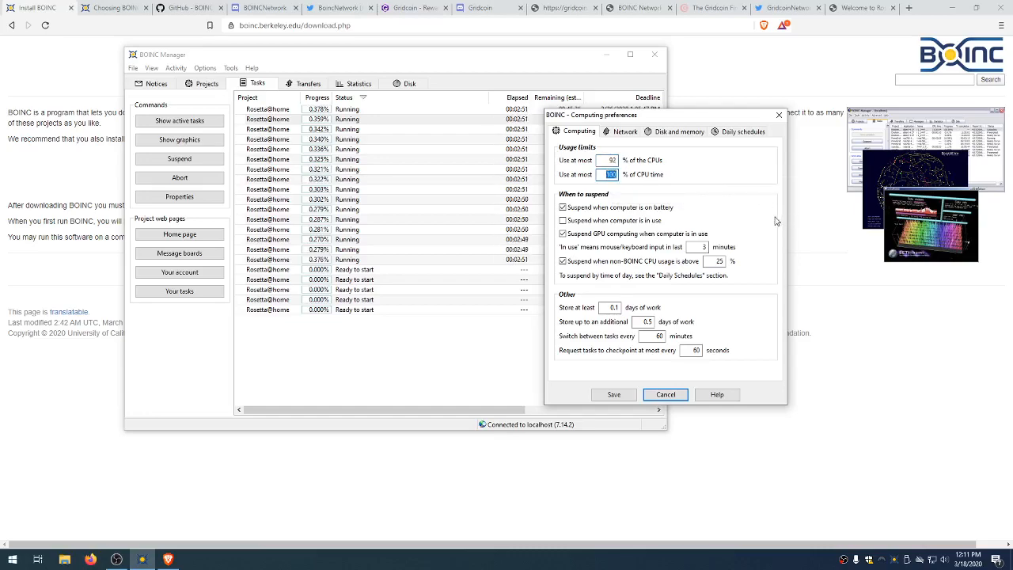
type("80")
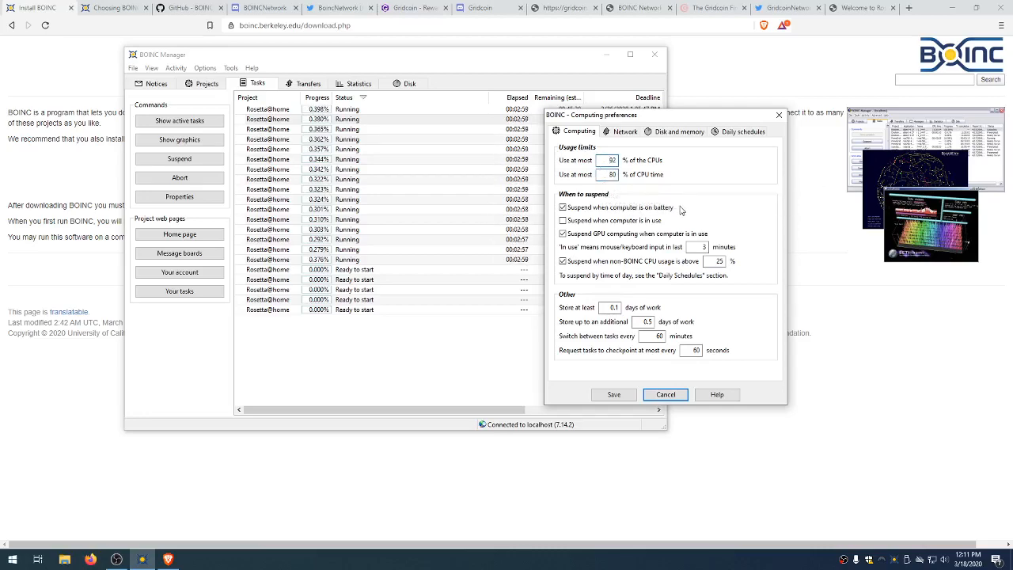
left_click(614, 394)
left_click(747, 265)
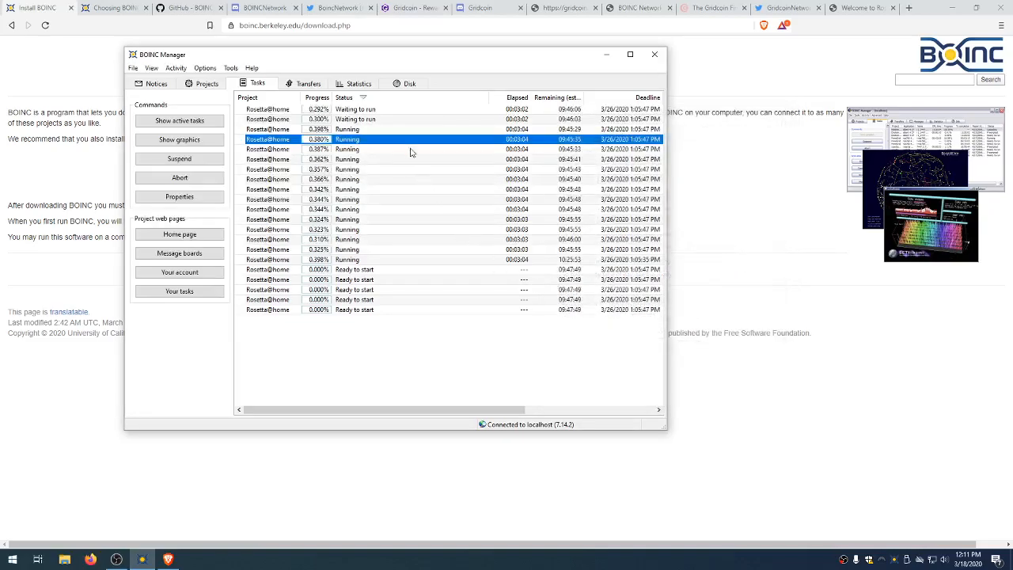
left_click(401, 120)
Step: Inspect several running and waiting Rosetta@home tasks, then minimize BOINC Manager
left_click(409, 139)
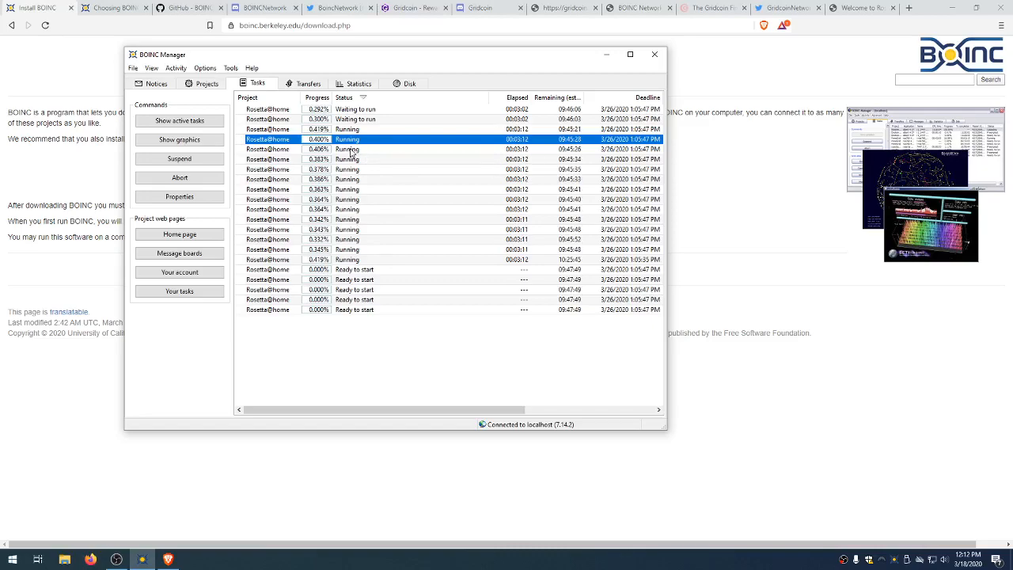
left_click(340, 277)
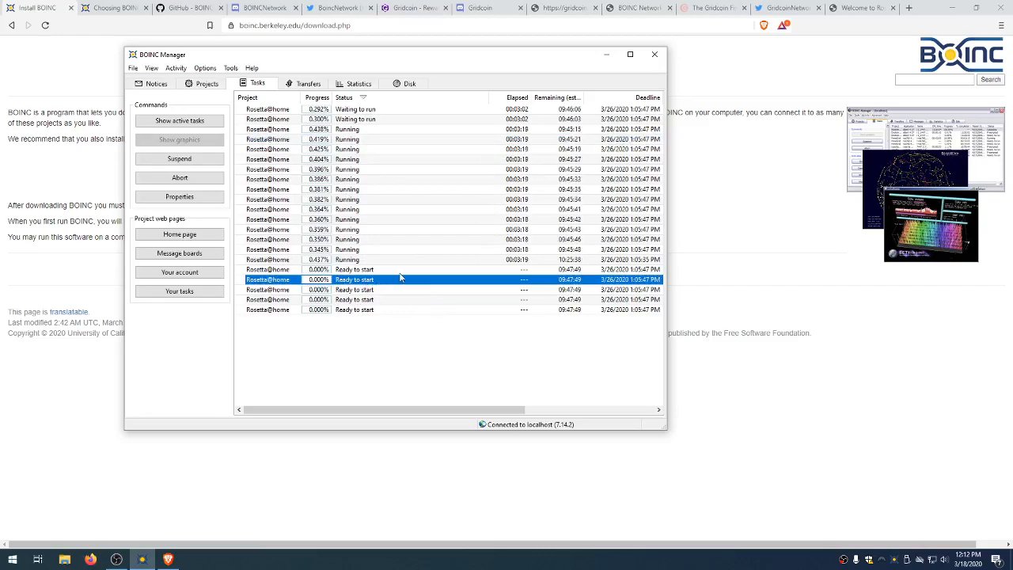
left_click(342, 200)
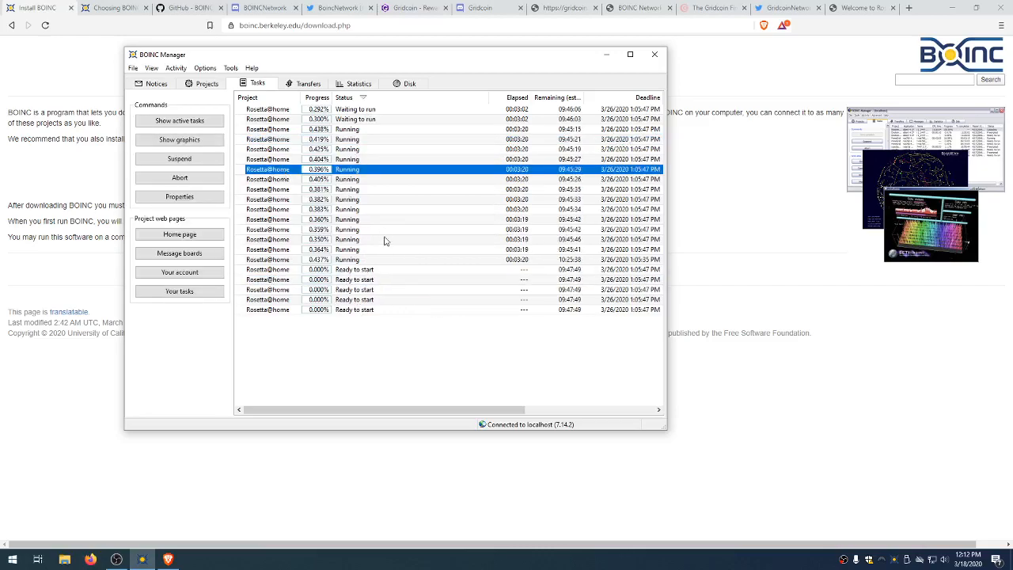
left_click(342, 119)
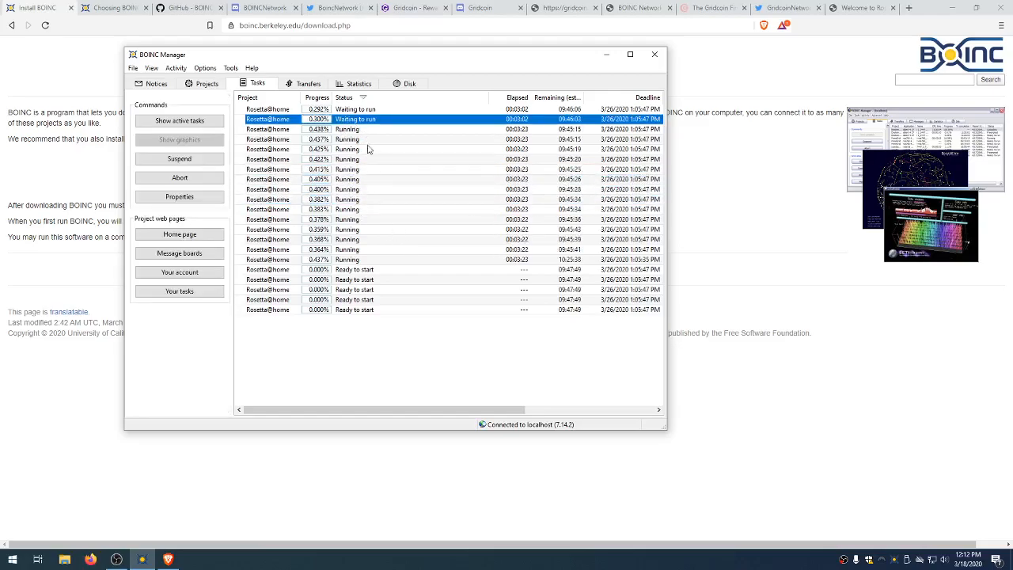
left_click(281, 110)
left_click(602, 56)
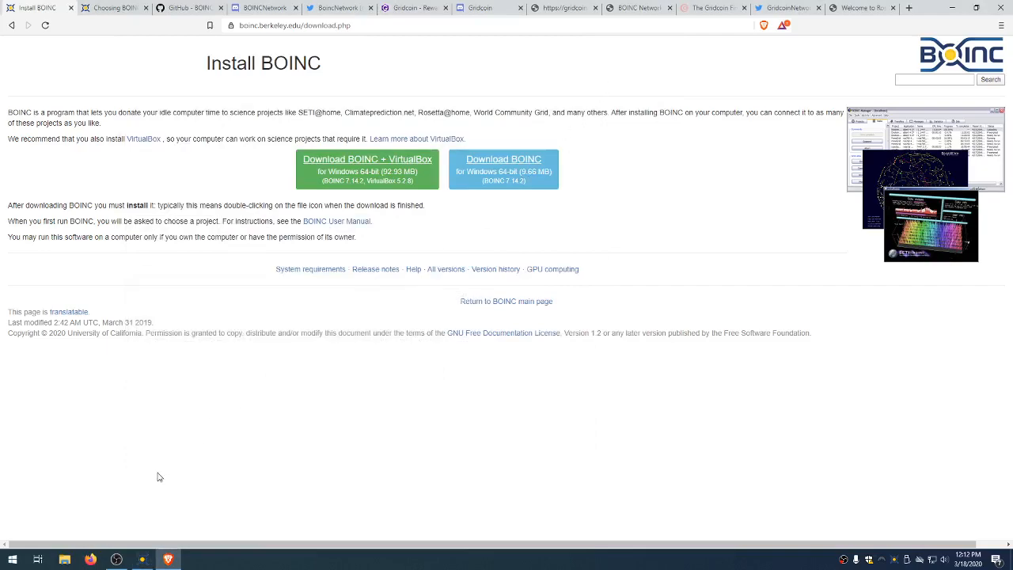
Step: Look through the Choosing BOINC, GitHub, Discord and Twitter tabs, ending on Gridcoin's homepage
left_click(123, 7)
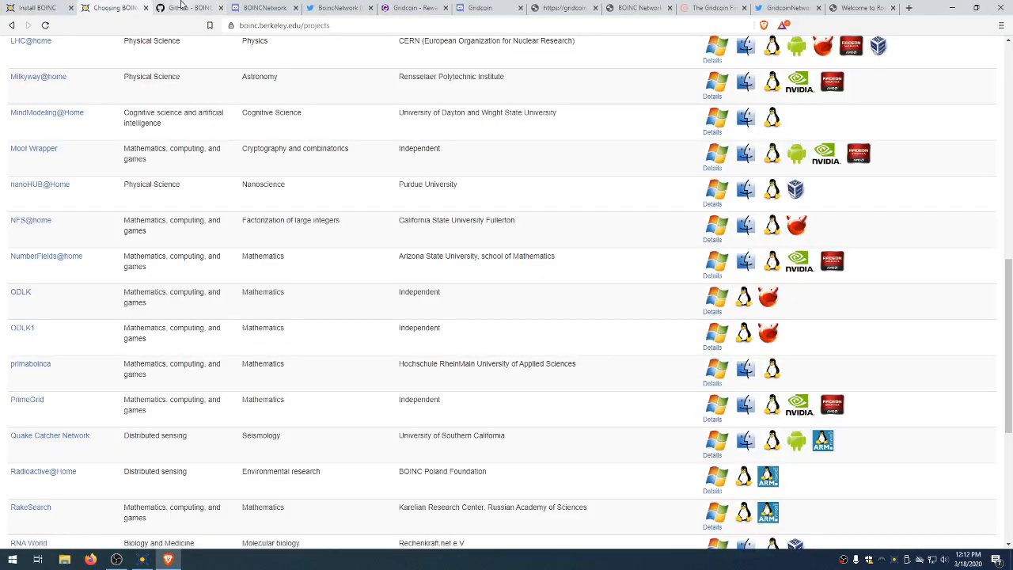
left_click(186, 8)
left_click(237, 7)
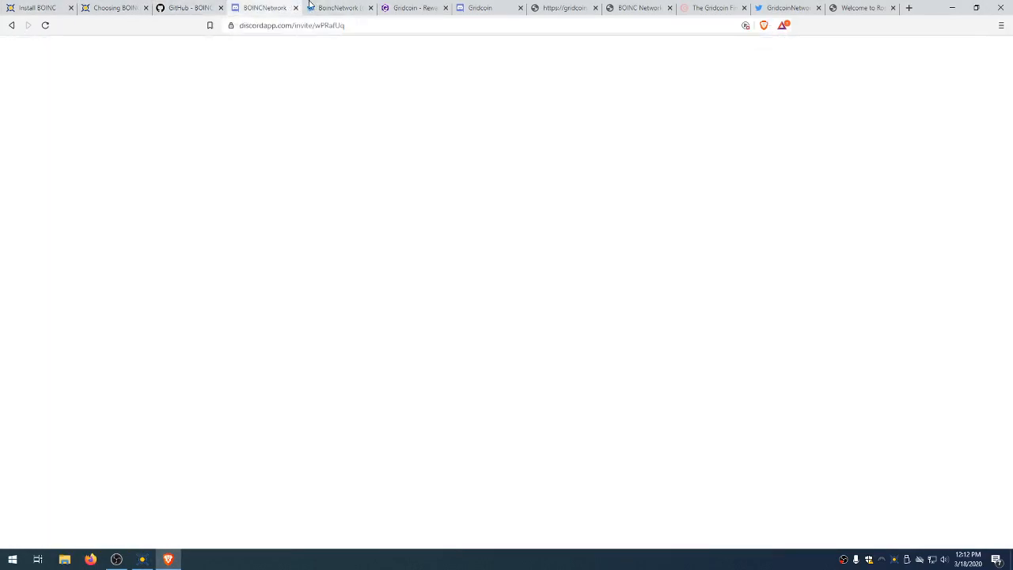
left_click(340, 7)
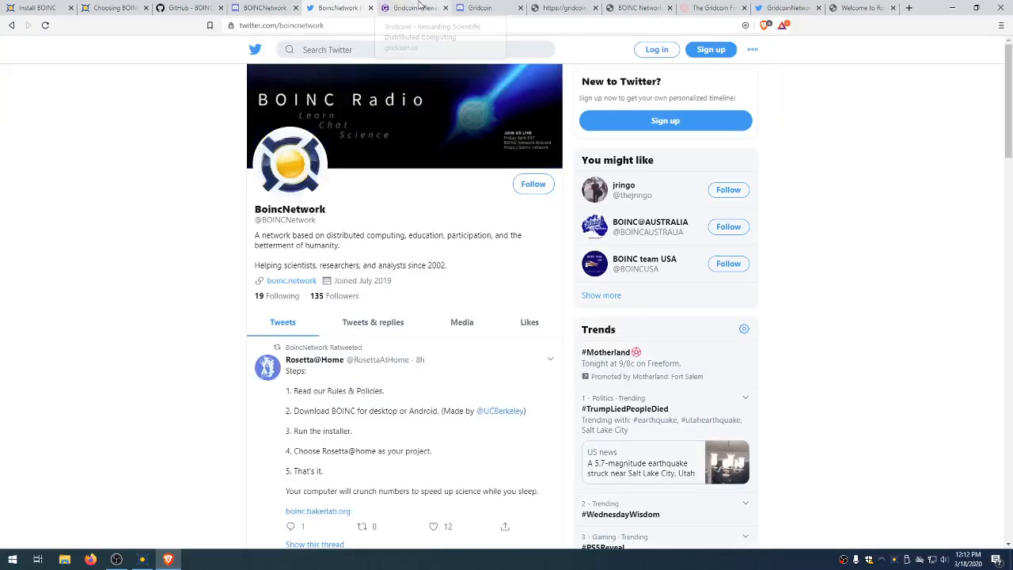
left_click(431, 7)
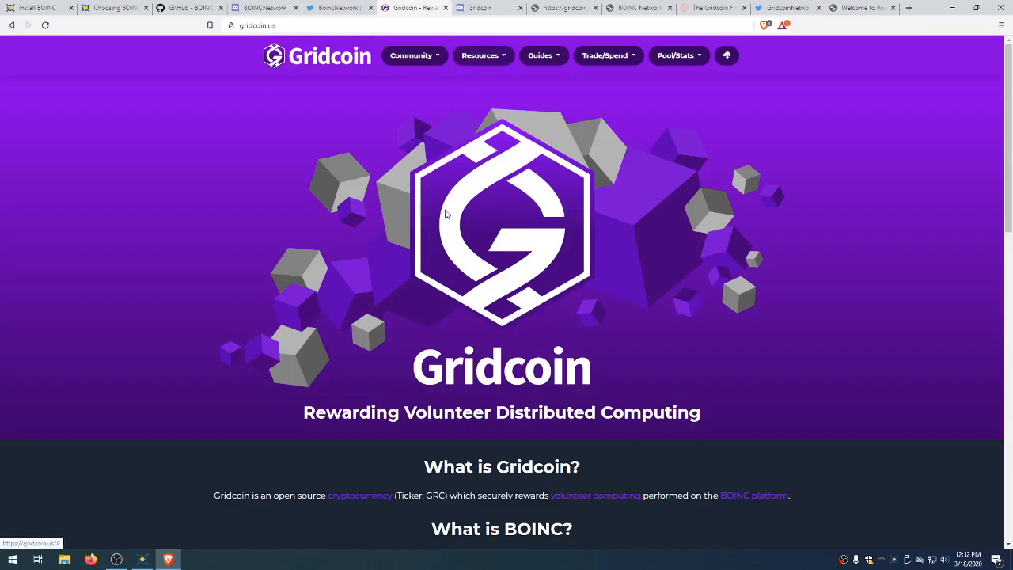
Step: Scroll the Gridcoin homepage to the Solo, Pool and Investor Mode comparison table
scroll(452, 276, "down", 4)
scroll(481, 248, "down", 2)
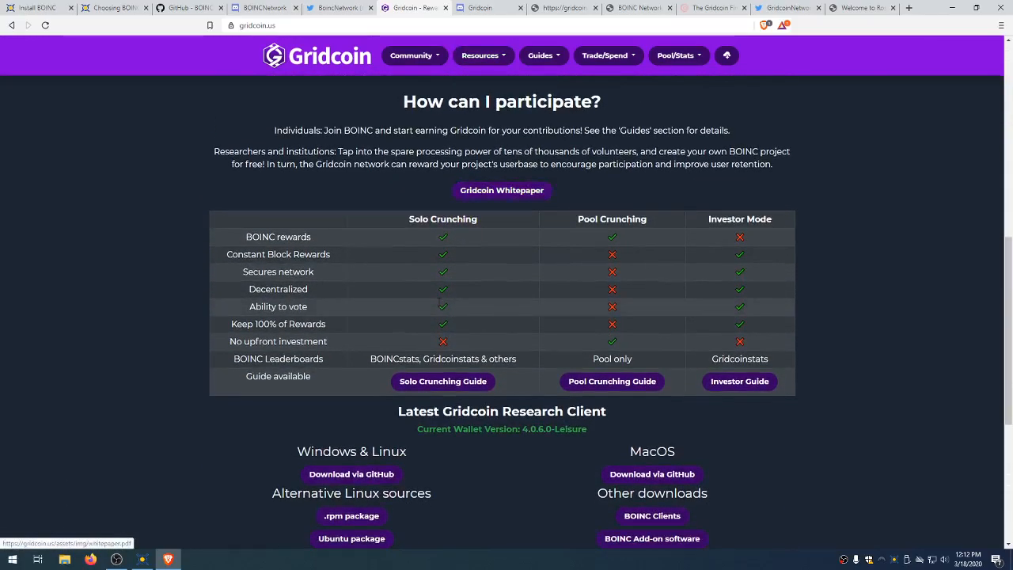
left_click_drag(405, 220, 774, 219)
left_click(774, 218)
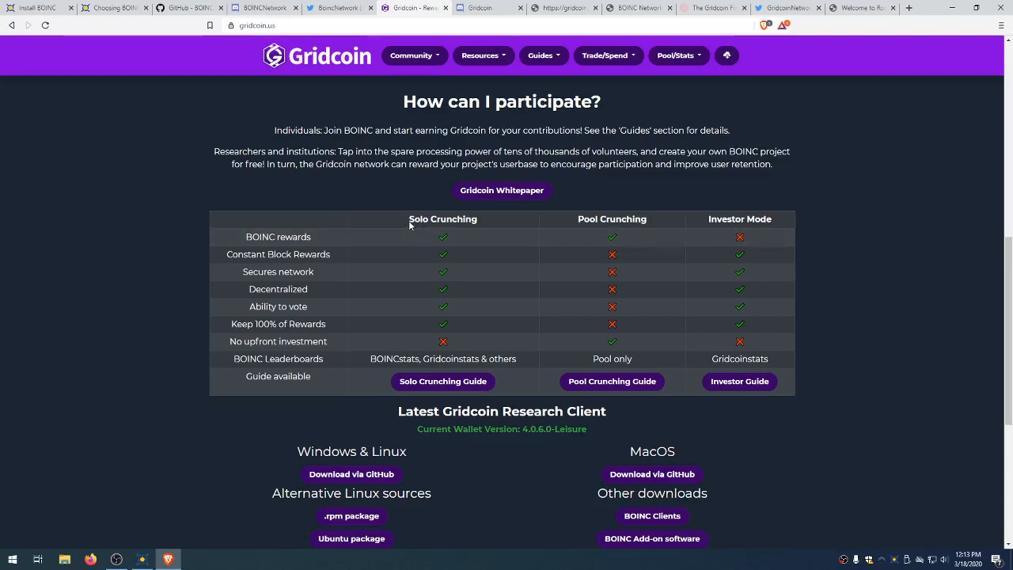
Step: Compare the Solo and Pool Crunching columns, then open the 4.0.6.0 Windows & Linux GitHub release
left_click_drag(409, 221, 490, 223)
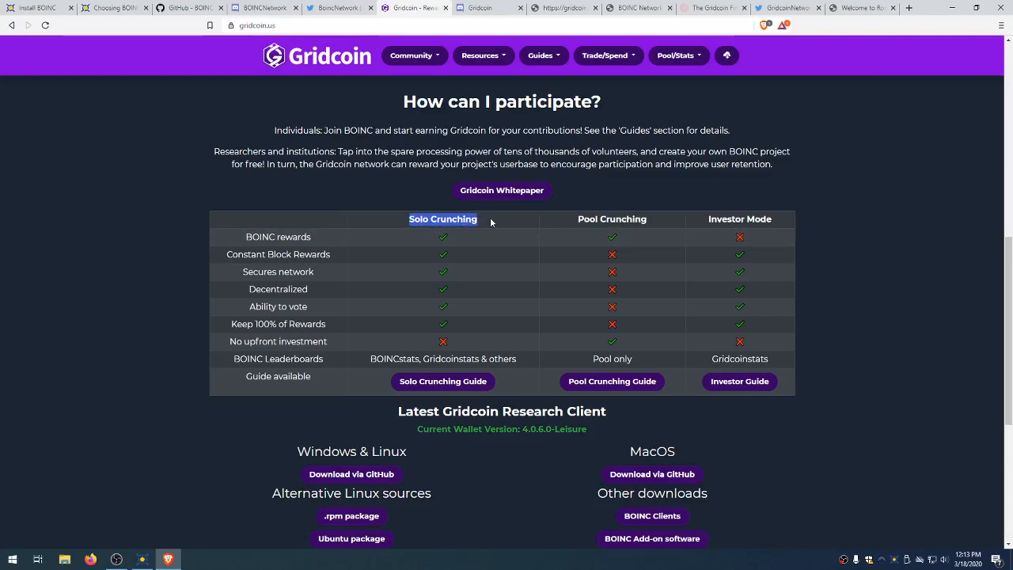
left_click(489, 258)
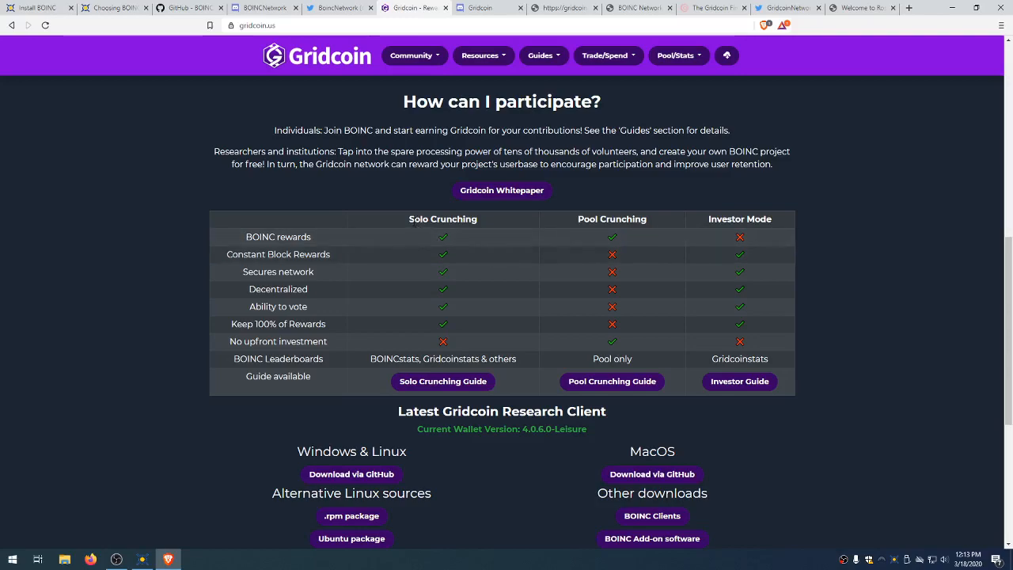
left_click_drag(568, 218, 628, 219)
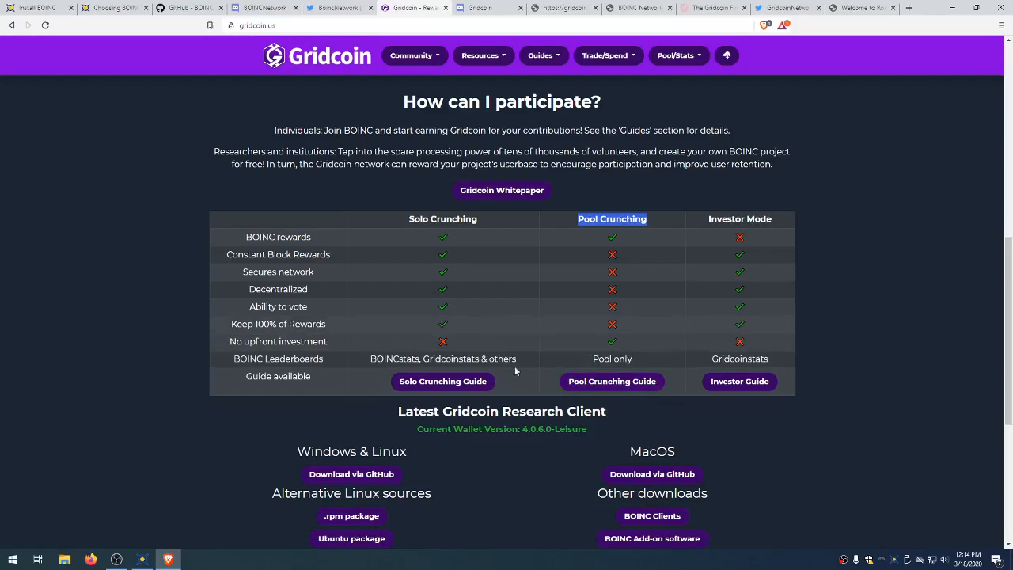
left_click(467, 326)
scroll(537, 402, "down", 3)
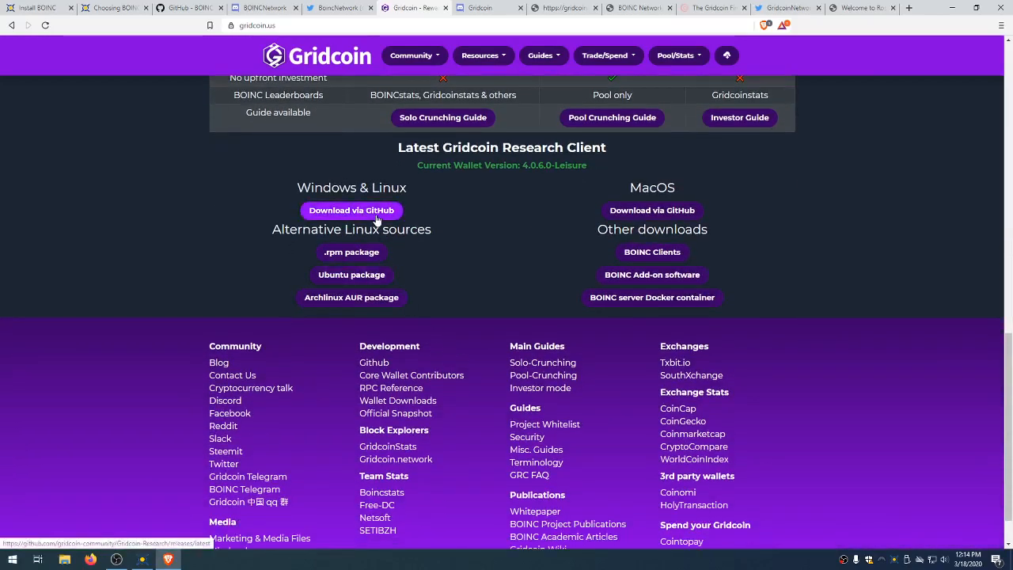
left_click(351, 209)
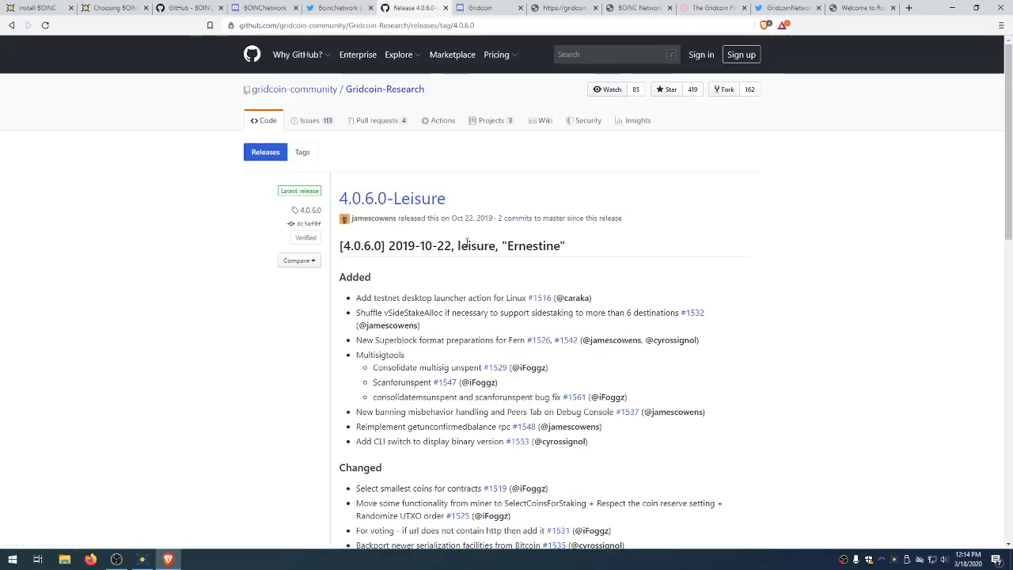
Step: Download gridcoin-4.0.6-win64-setup.exe and run it past the SmartScreen warning
scroll(397, 272, "down", 4)
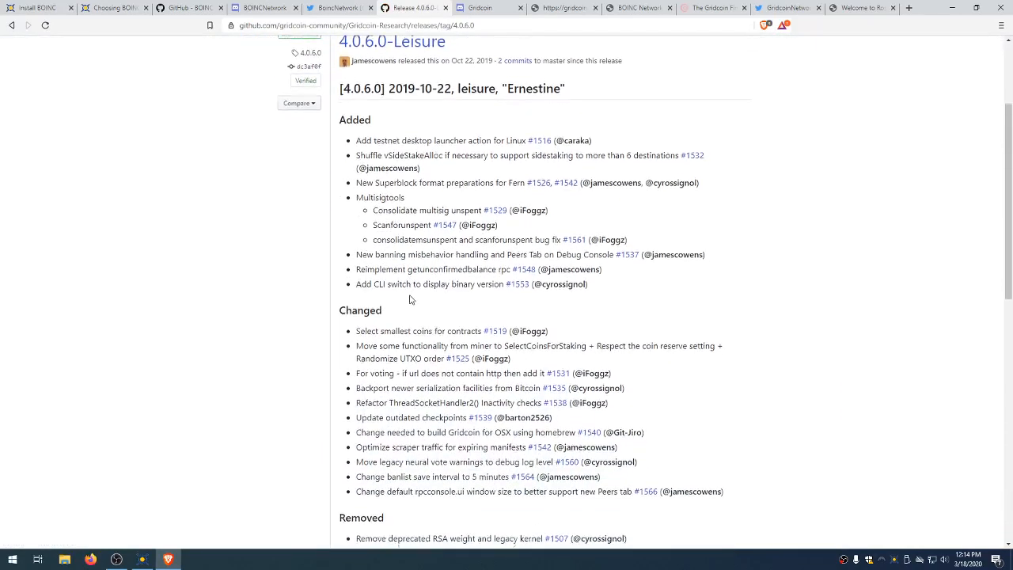
scroll(413, 285, "down", 5)
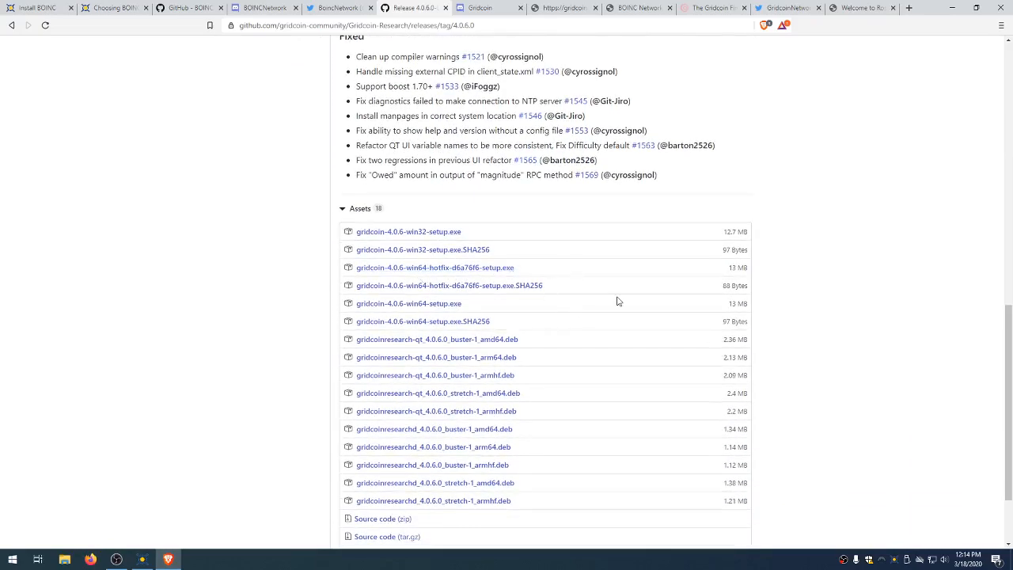
left_click(451, 308)
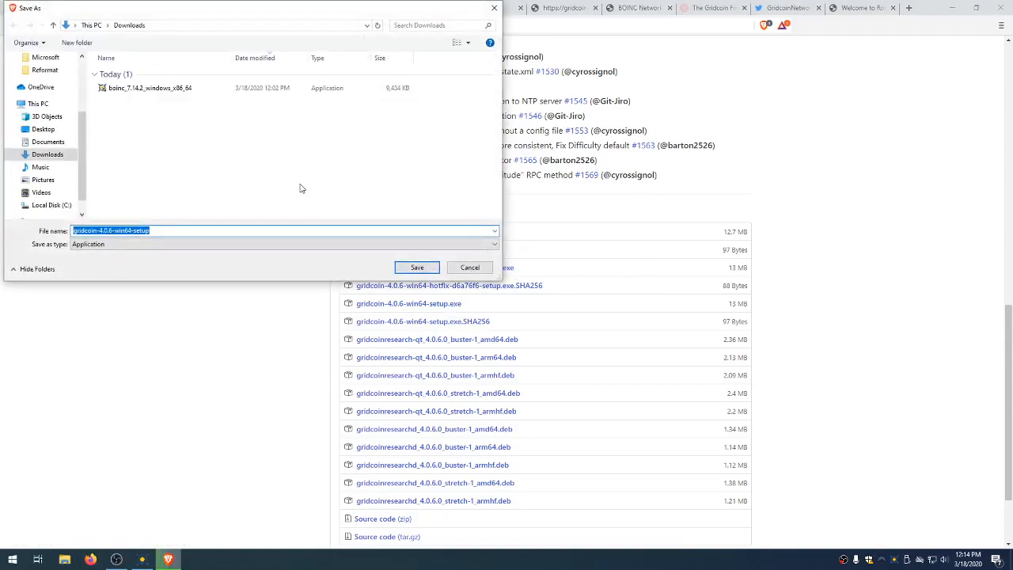
left_click(410, 266)
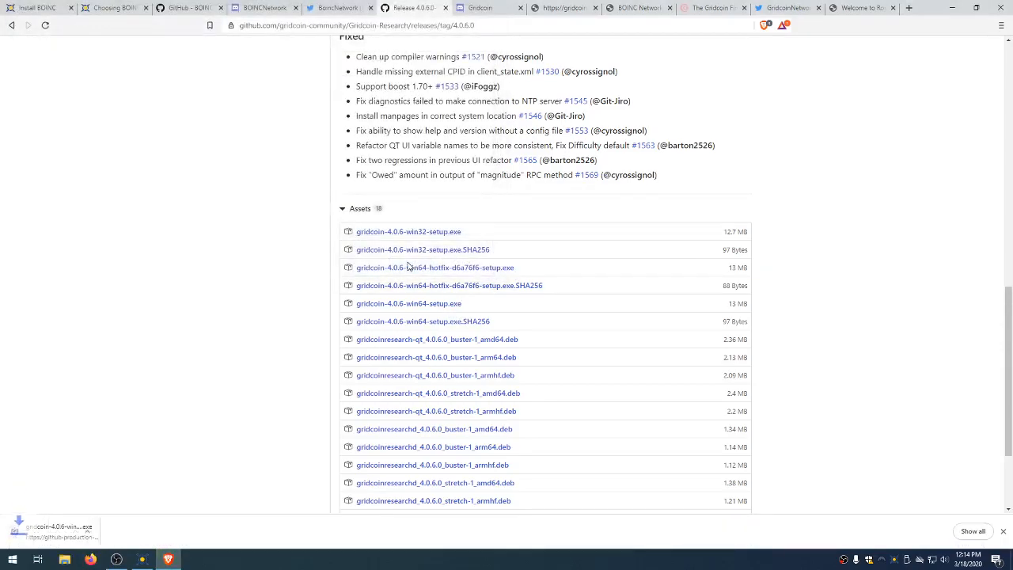
left_click(49, 538)
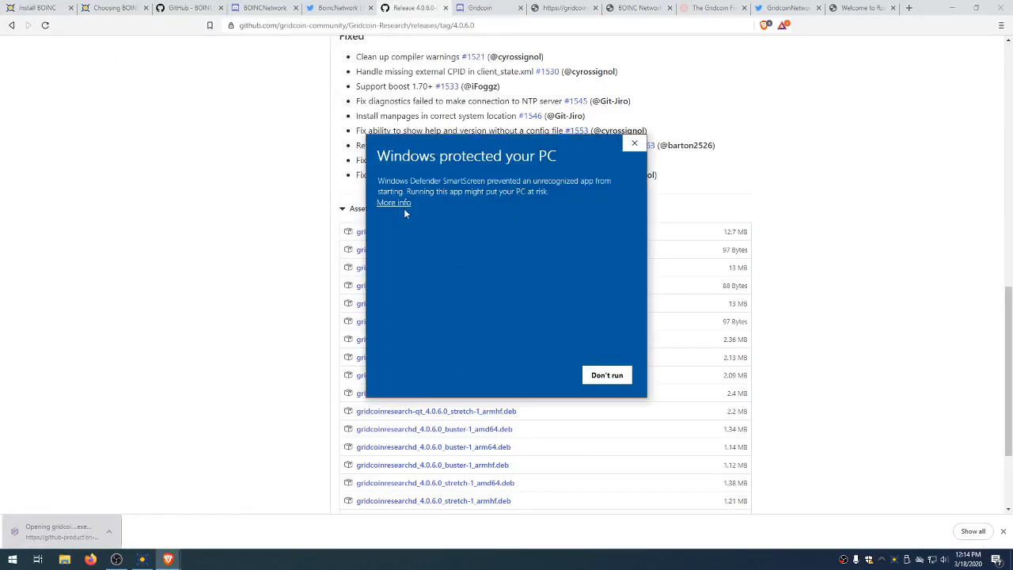
left_click(395, 204)
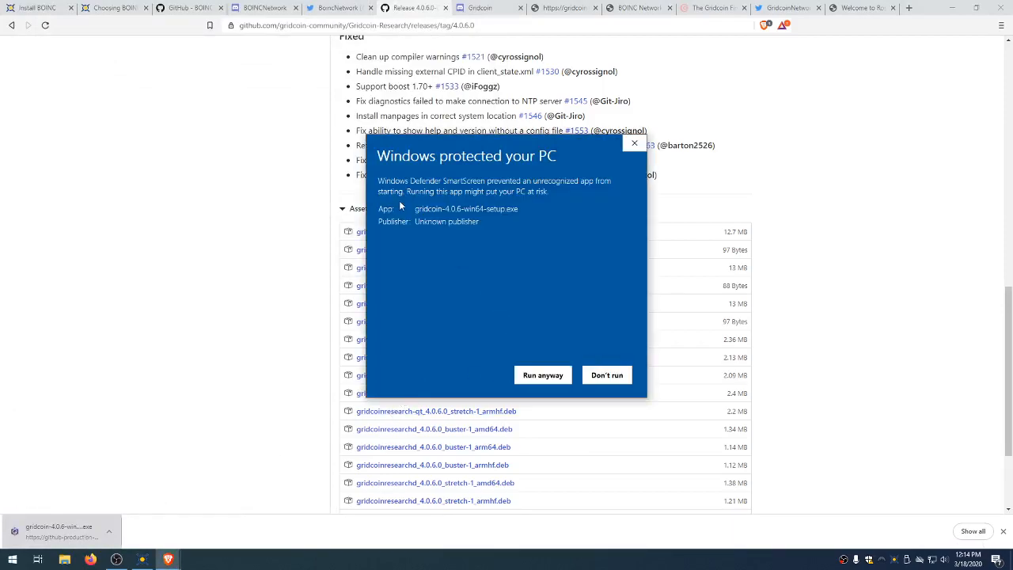
left_click(560, 379)
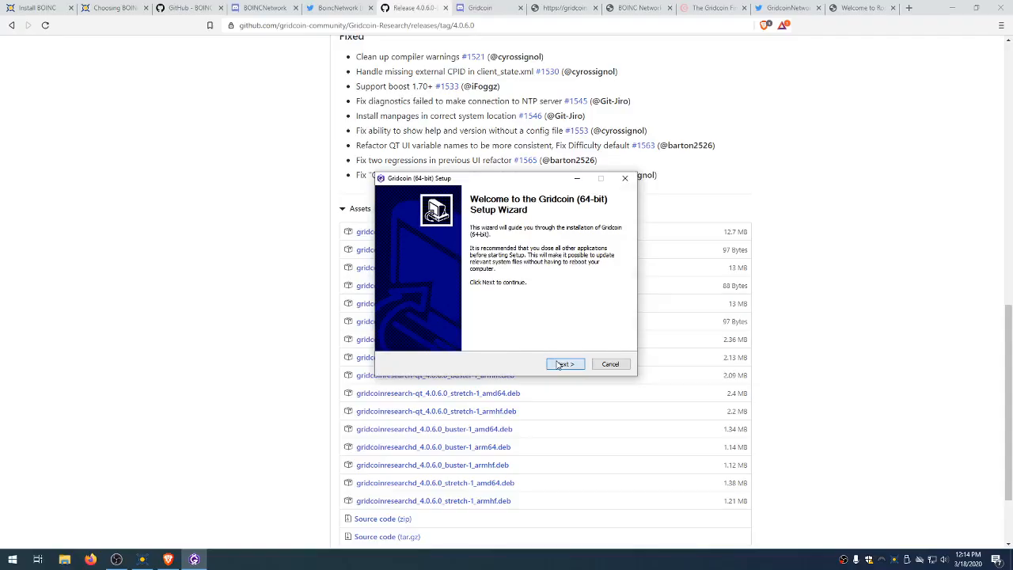
Step: Install Gridcoin (64-bit) with the default folder and Start Menu folder, finishing with Run Gridcoin checked
left_click(563, 363)
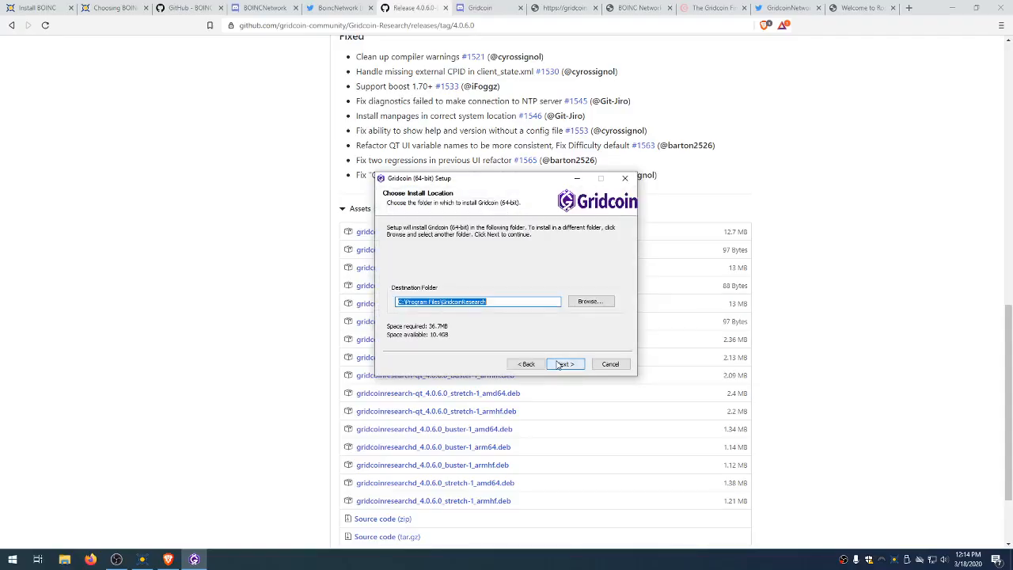
left_click(560, 364)
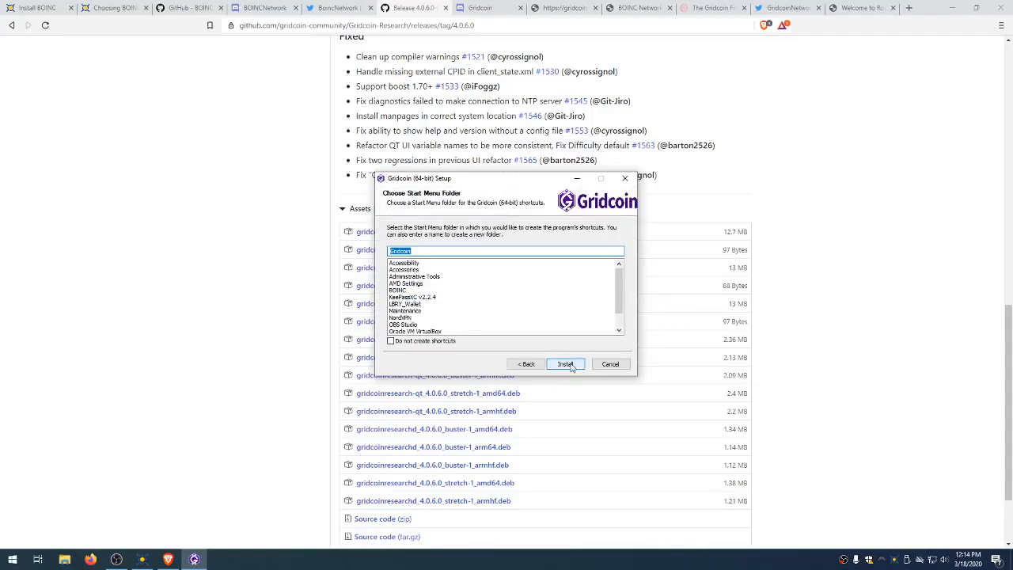
left_click(567, 364)
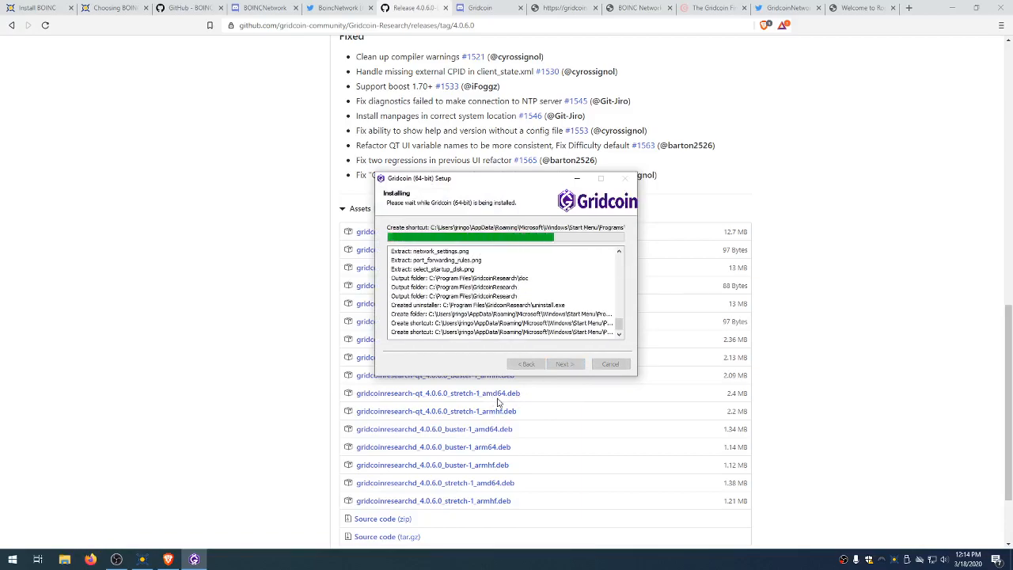
left_click(562, 365)
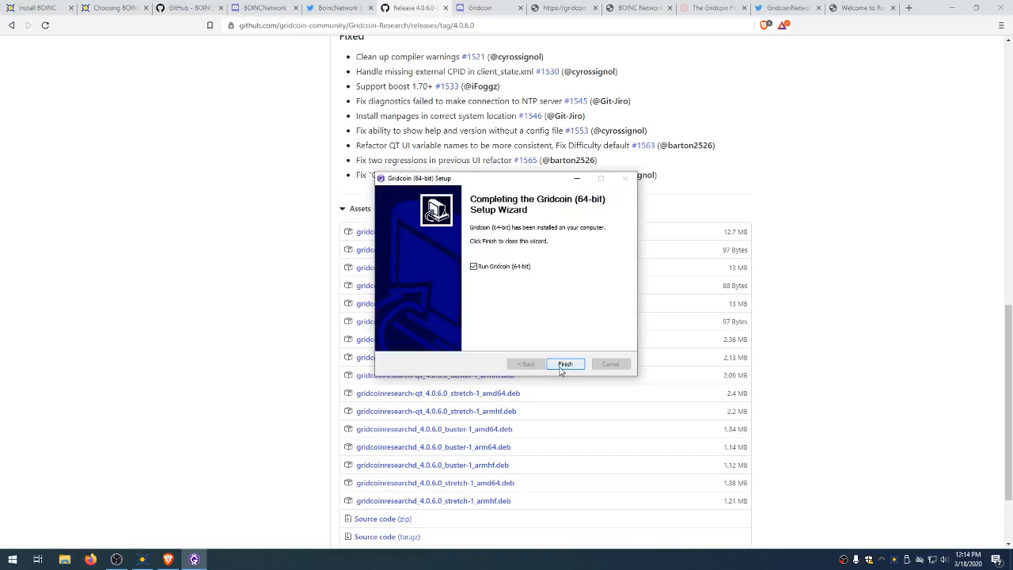
left_click(564, 364)
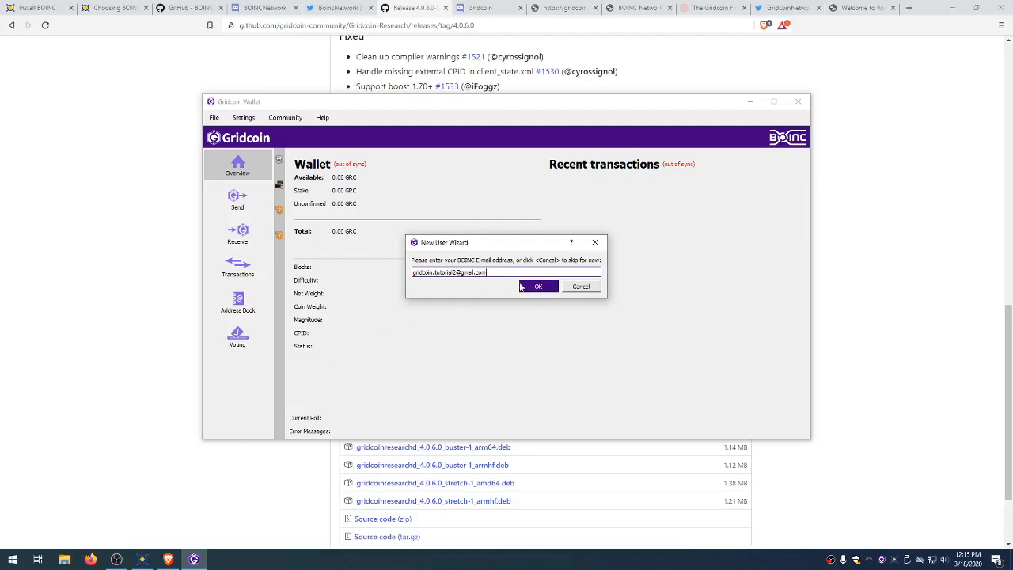
Step: Submit the BOINC account e-mail in the New User Wizard and acknowledge the Welcome Aboard message
triple_click(513, 274)
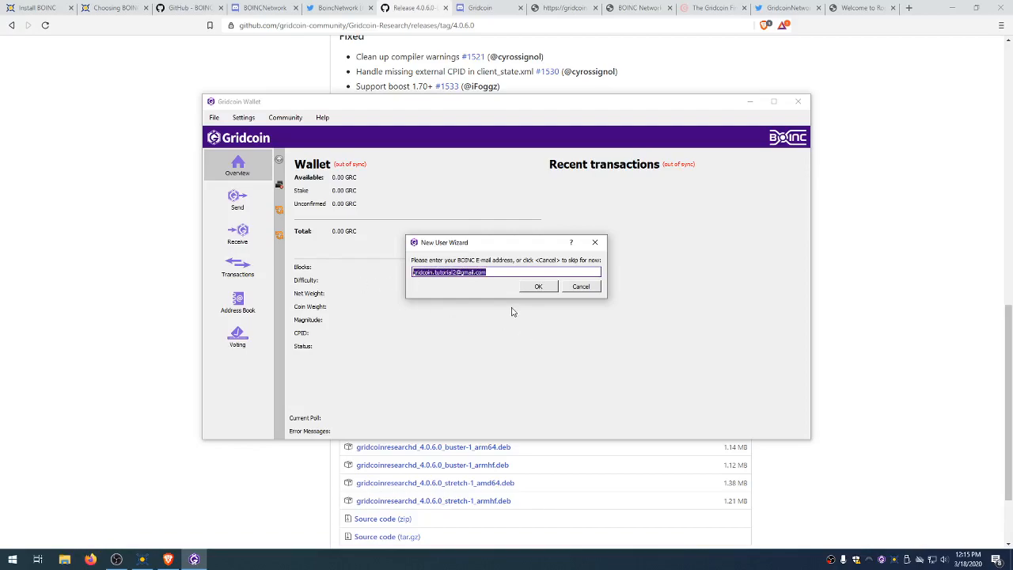
left_click_drag(495, 270, 410, 254)
left_click(499, 271)
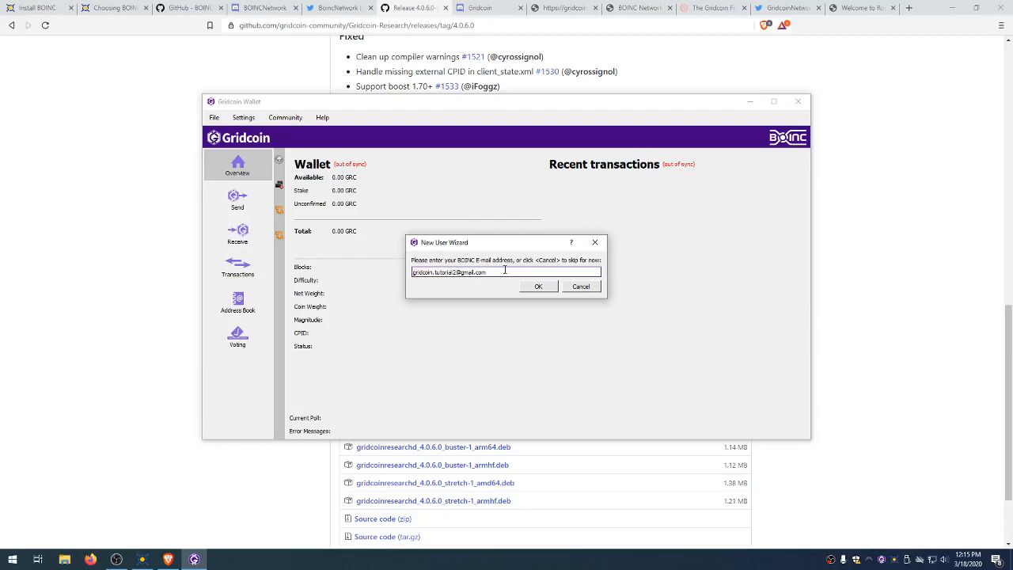
left_click(532, 288)
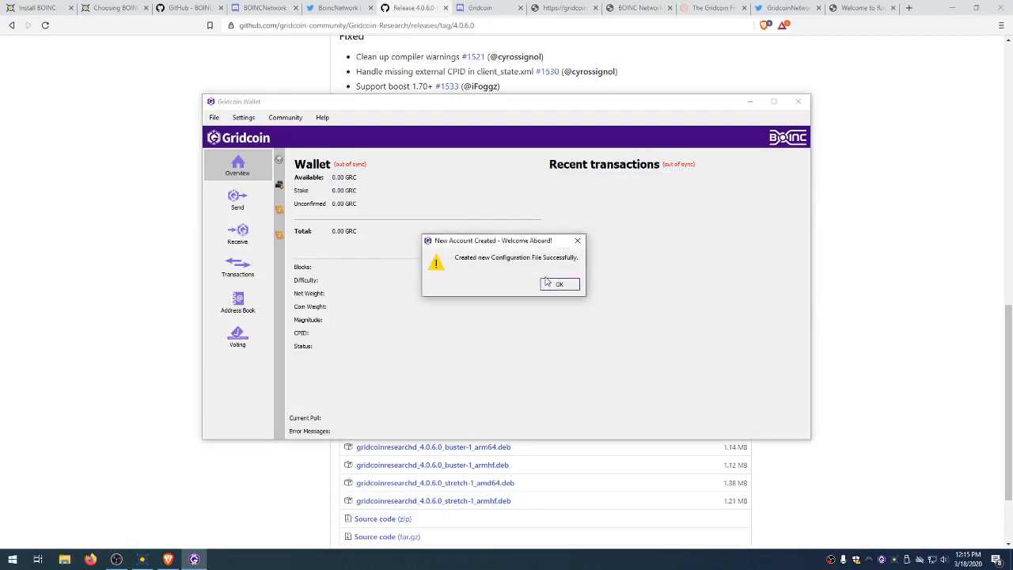
left_click(554, 284)
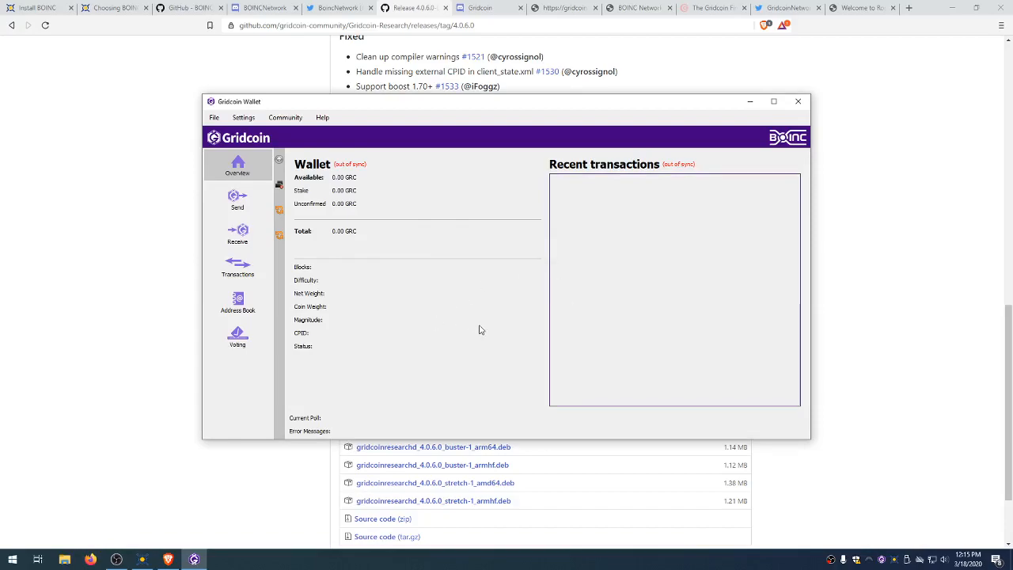
Step: Select the wallet's CPID value INVESTOR
mouse_move(280, 187)
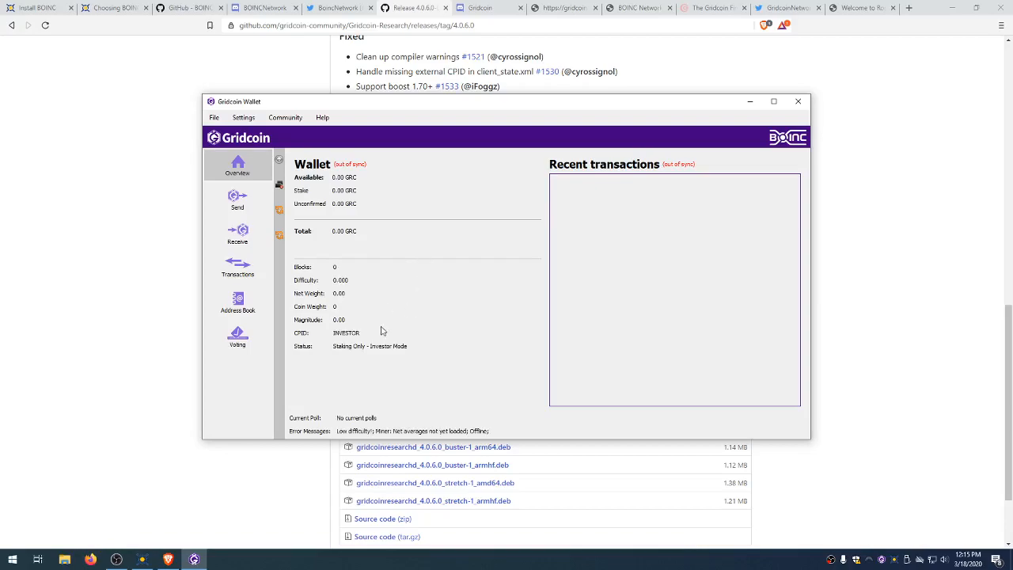
double_click(352, 338)
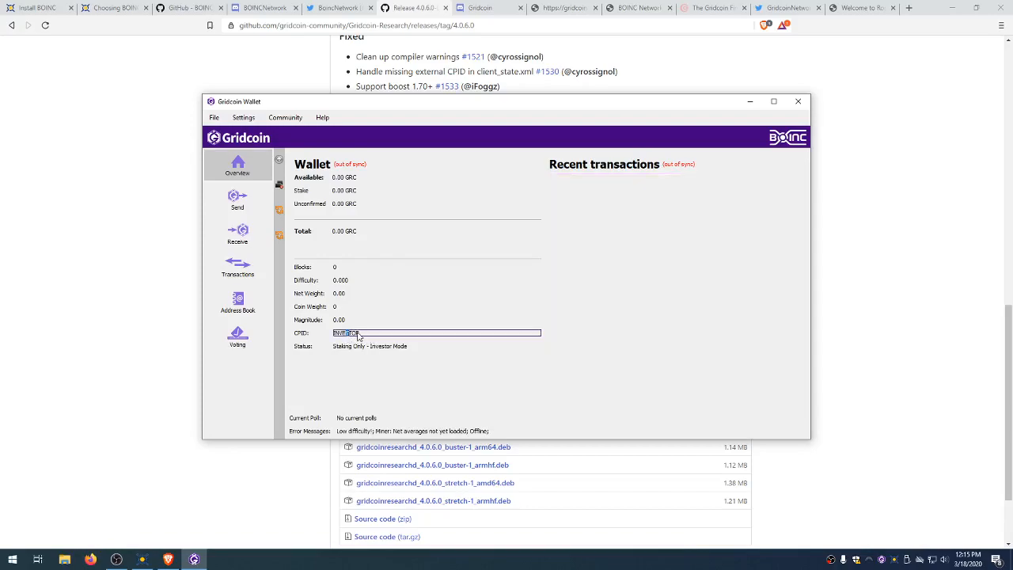
double_click(360, 336)
Step: Select the Cross-project ID on the Rosetta@home account page and place the wallet beside it
left_click(861, 8)
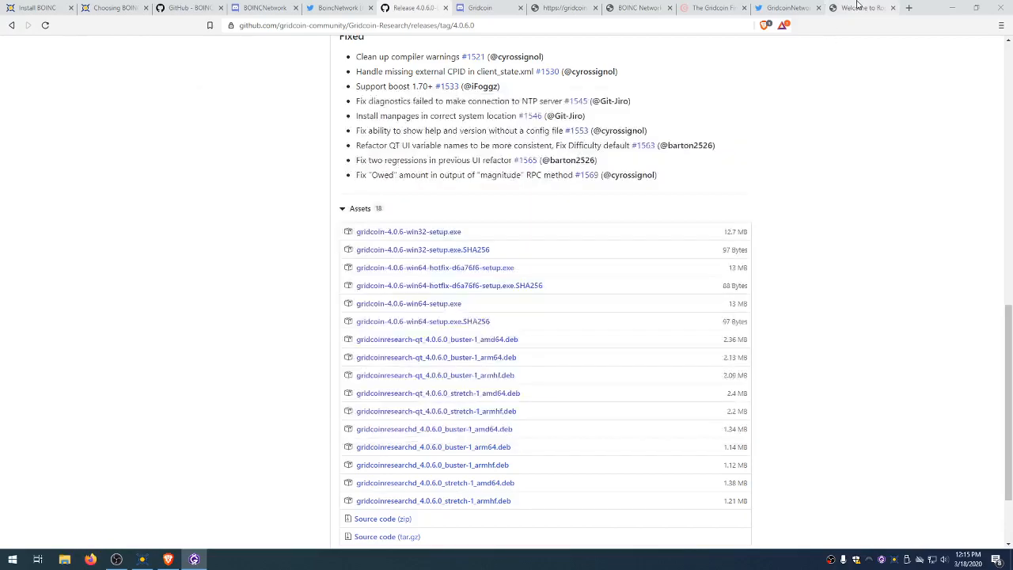
double_click(316, 445)
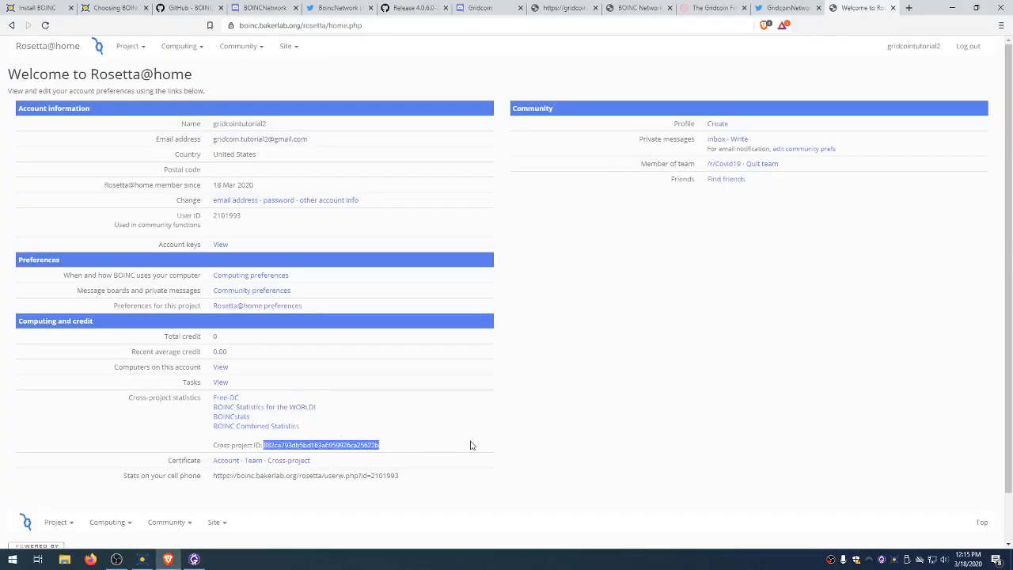
left_click(333, 447)
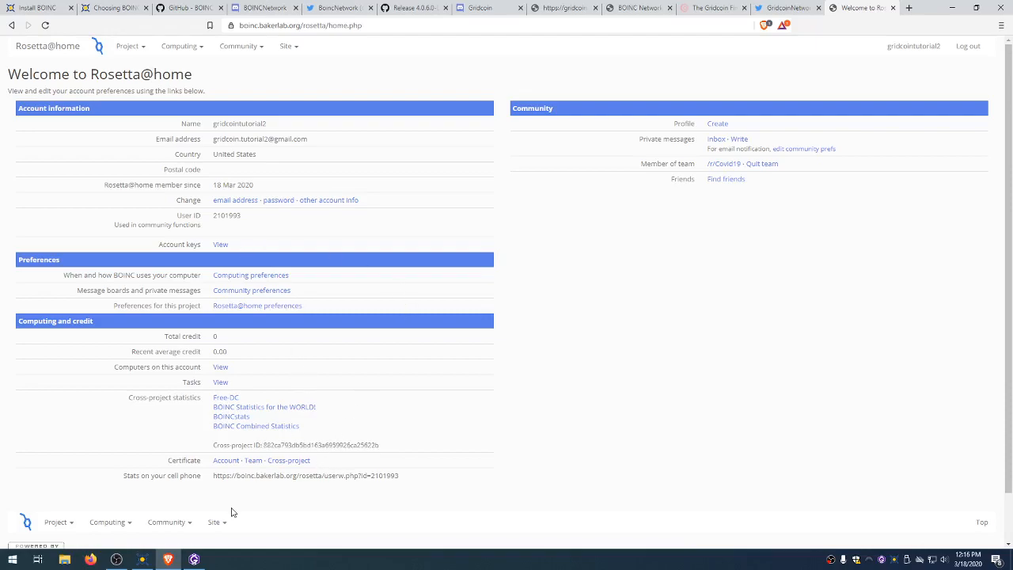
mouse_move(191, 561)
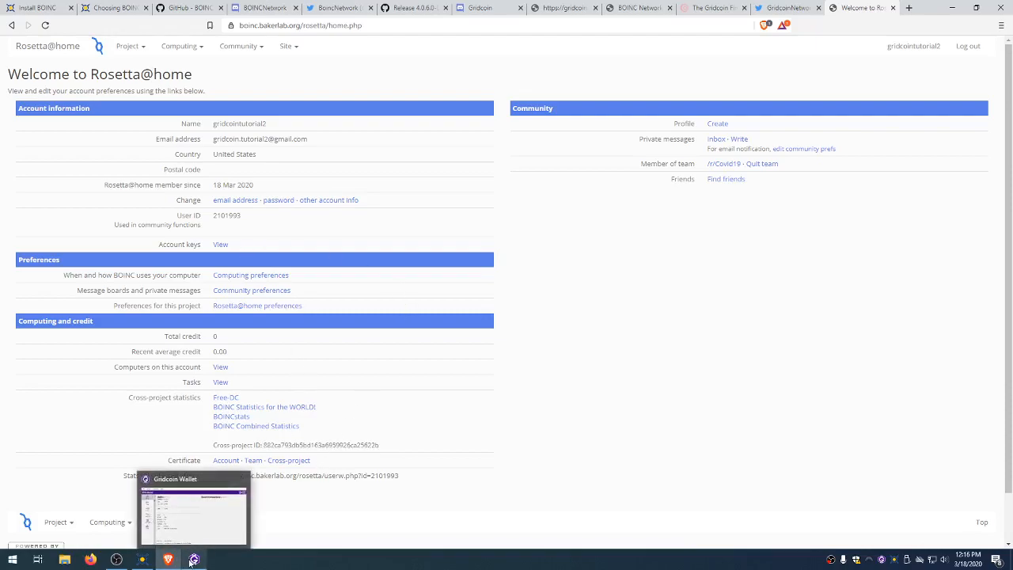
double_click(281, 445)
left_click(193, 560)
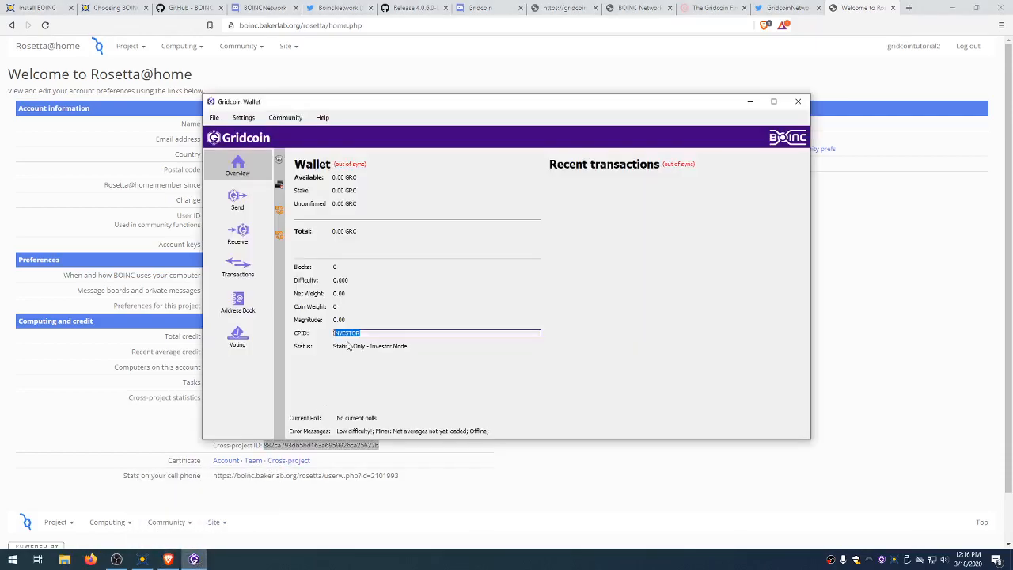
left_click_drag(493, 107, 611, 88)
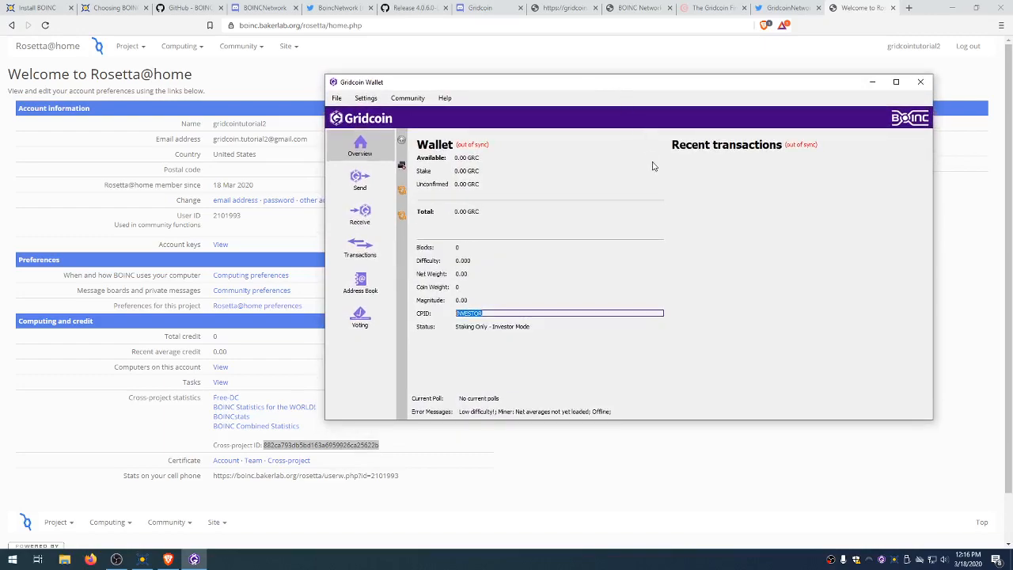
Step: Create a new receiving address labelled 'Starting Coins'
left_click(544, 317)
left_click(470, 184)
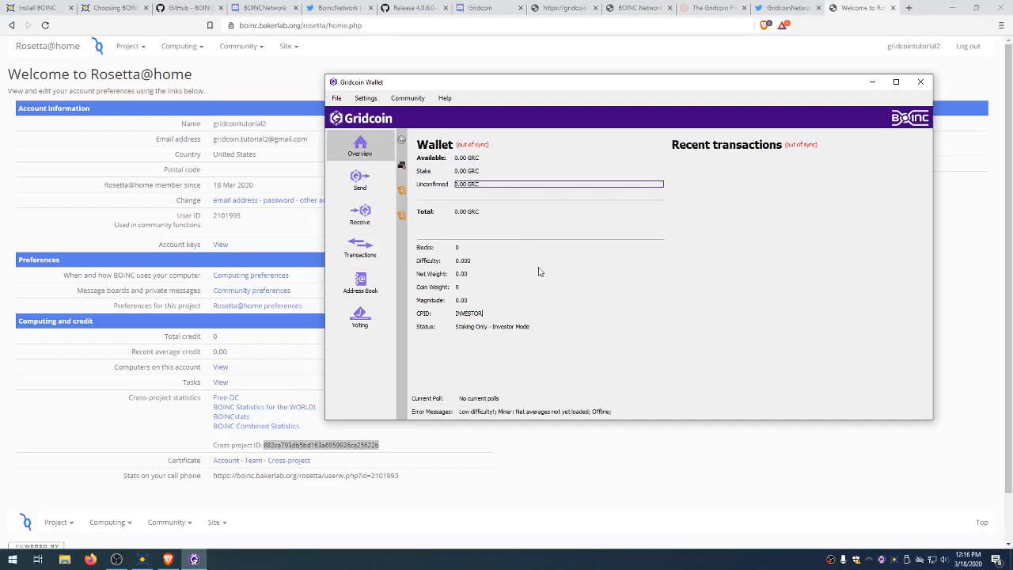
left_click(376, 229)
left_click(467, 165)
left_click(431, 408)
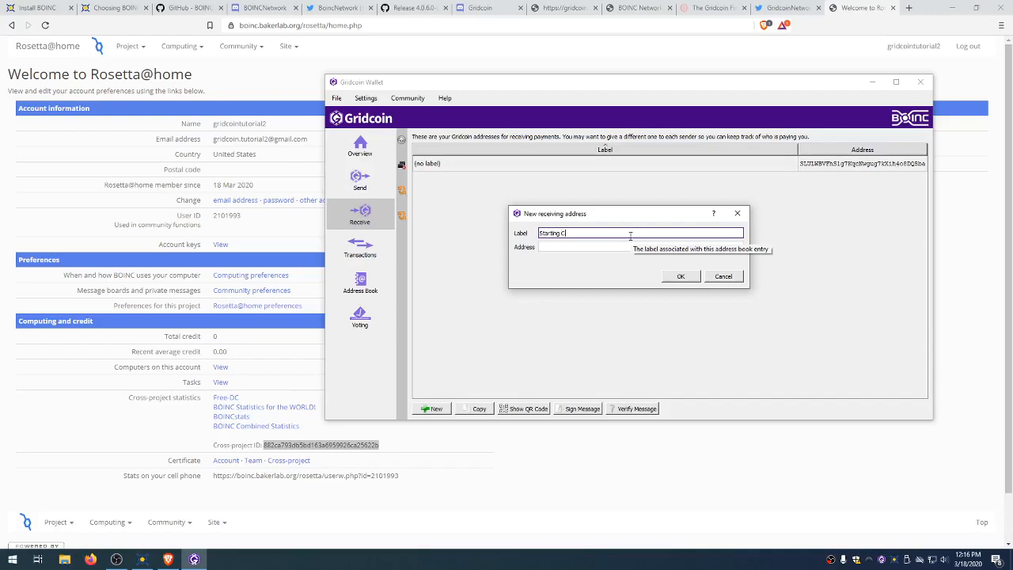
left_click(680, 276)
Step: Copy the Starting Coins address and go back to the wallet Overview
right_click(838, 181)
left_click(853, 193)
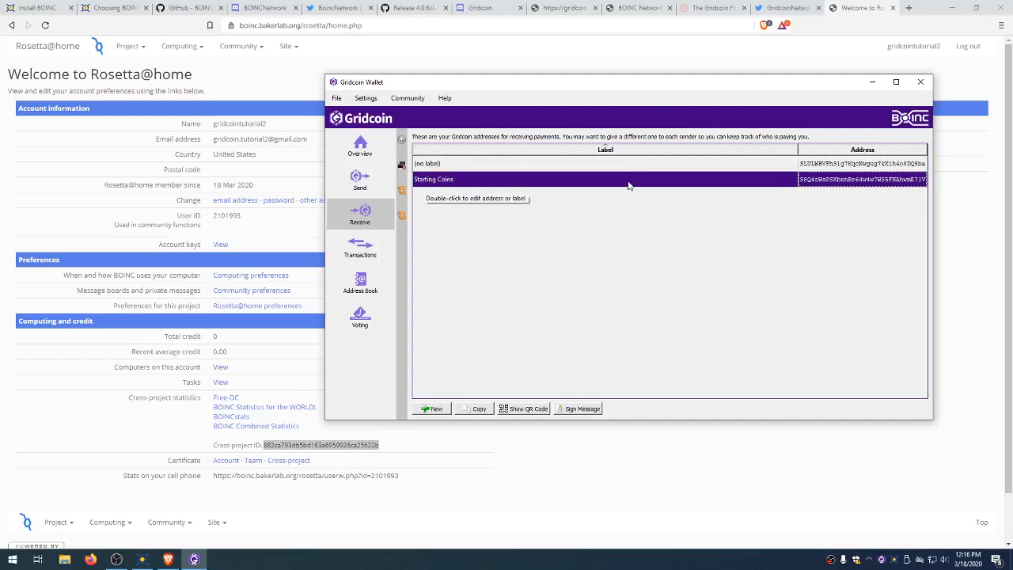
left_click(365, 154)
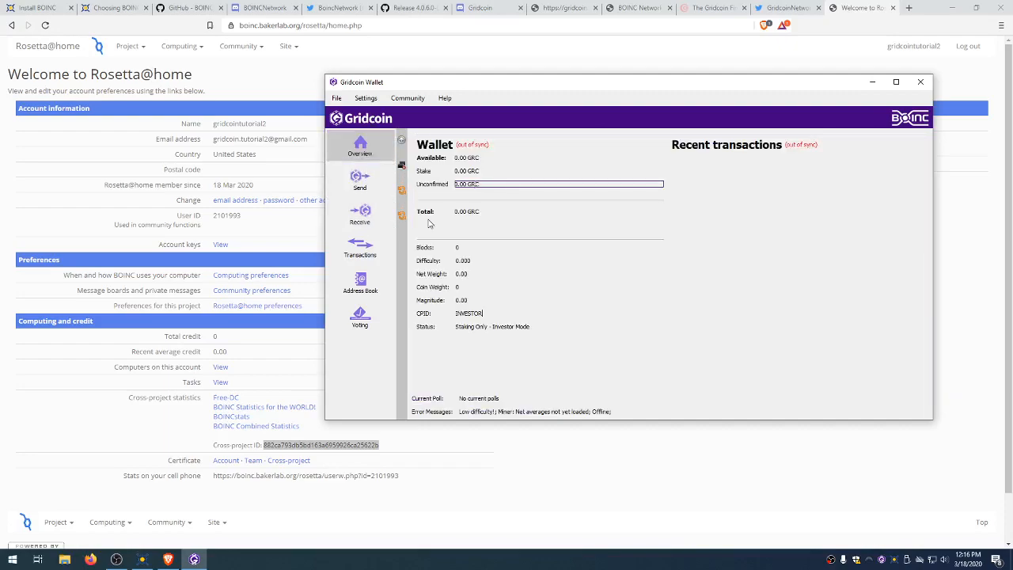
left_click(374, 228)
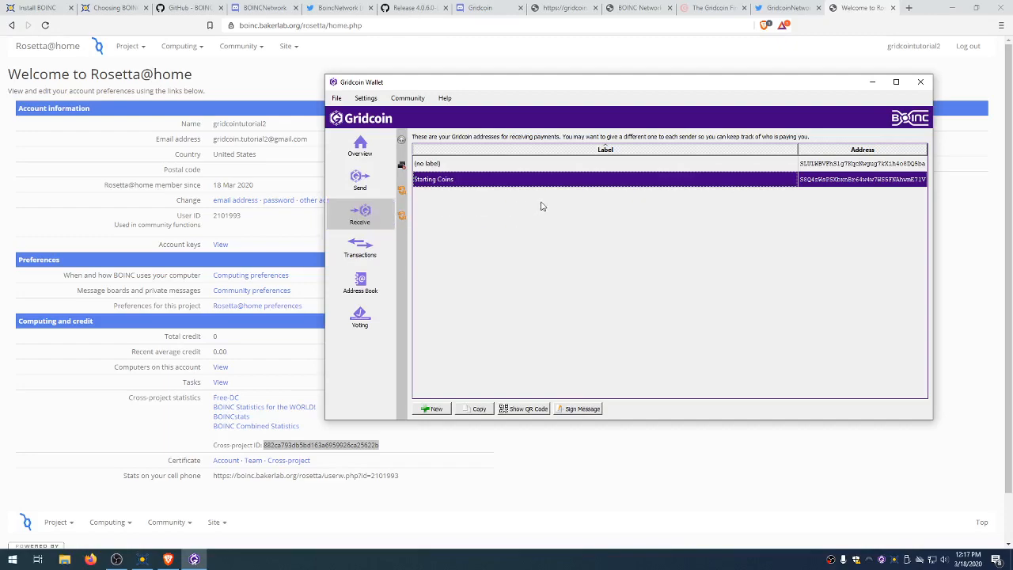
left_click(366, 147)
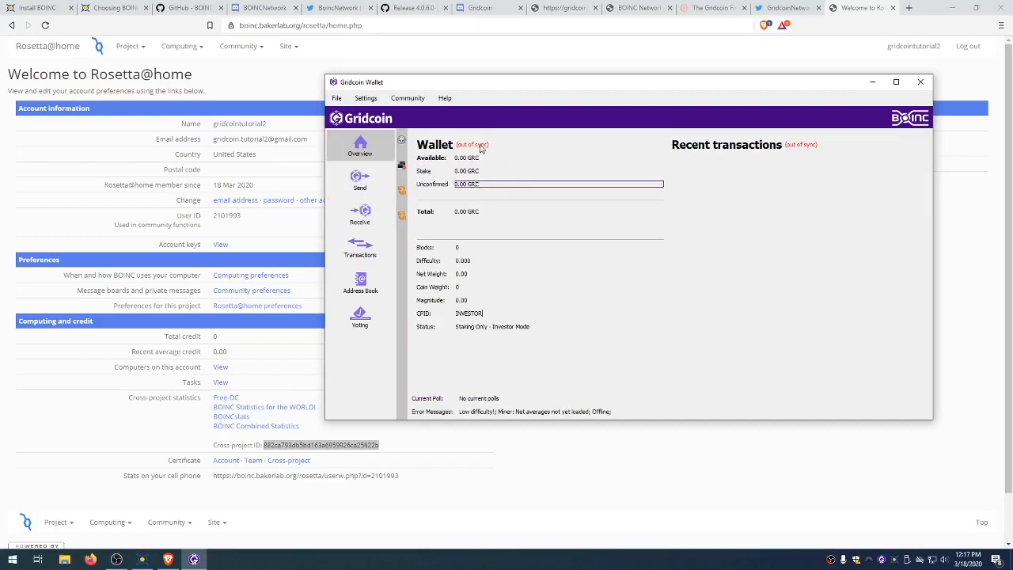
mouse_move(481, 148)
Step: Encrypt the wallet via Settings > Encrypt Wallet with a repeated passphrase, confirming and letting it close
left_click(367, 98)
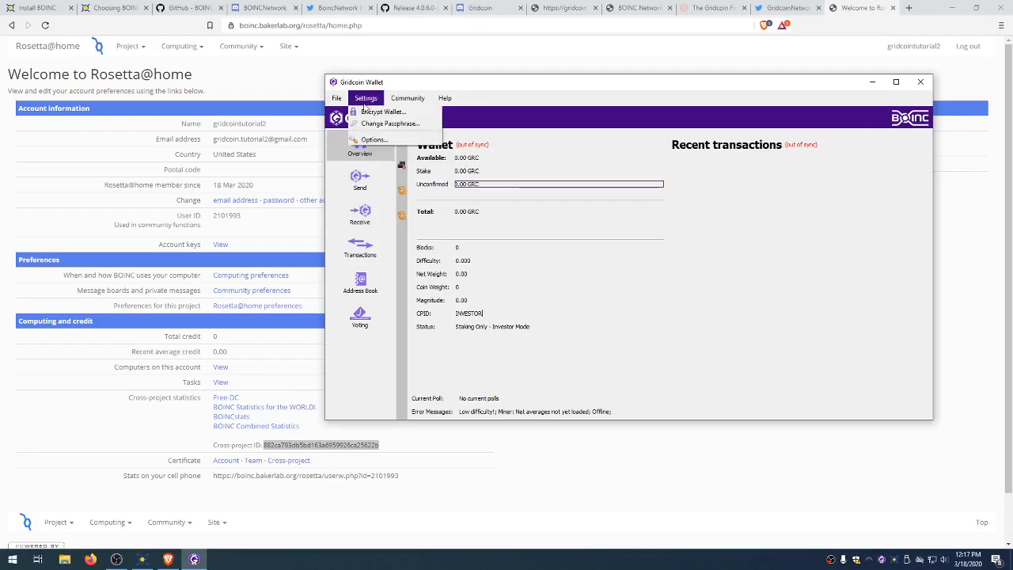
left_click(375, 113)
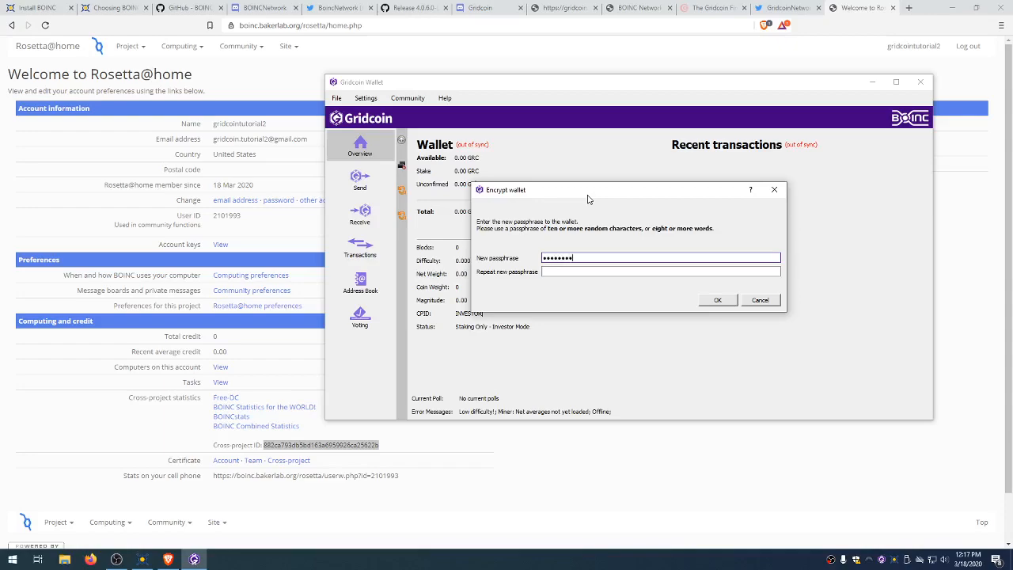
key("Tab")
type("•••••")
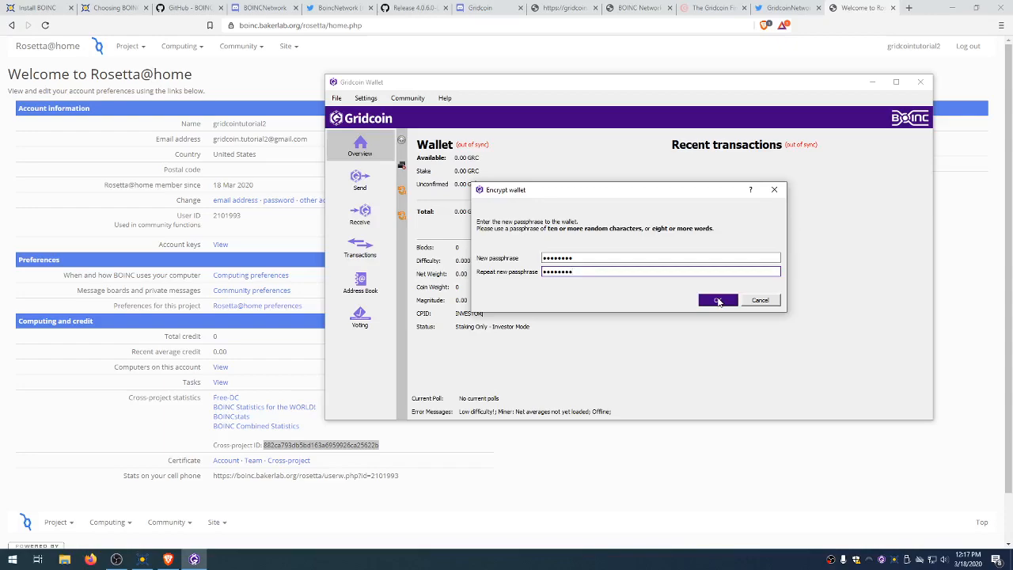
left_click(718, 302)
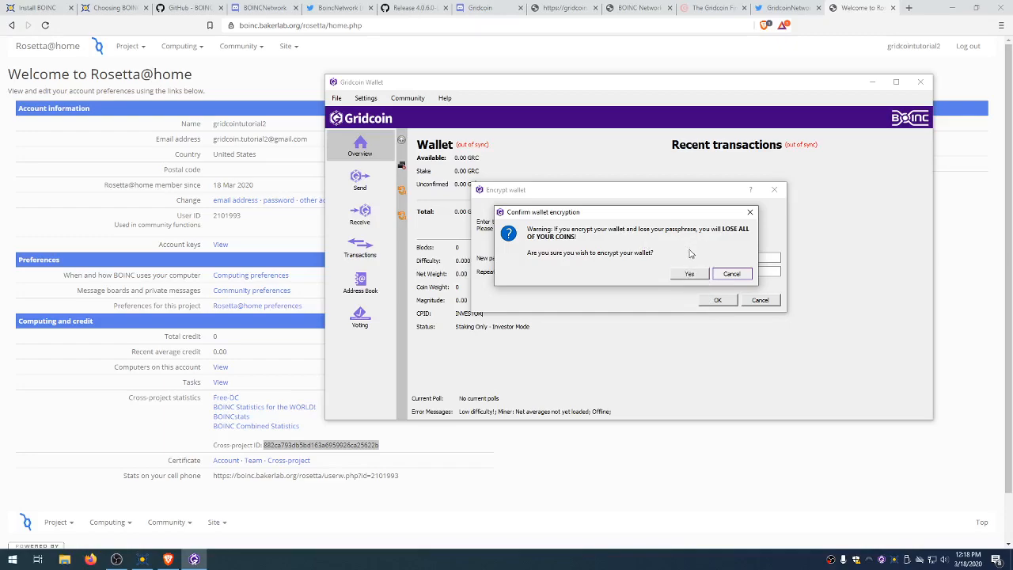
left_click_drag(655, 220, 665, 296)
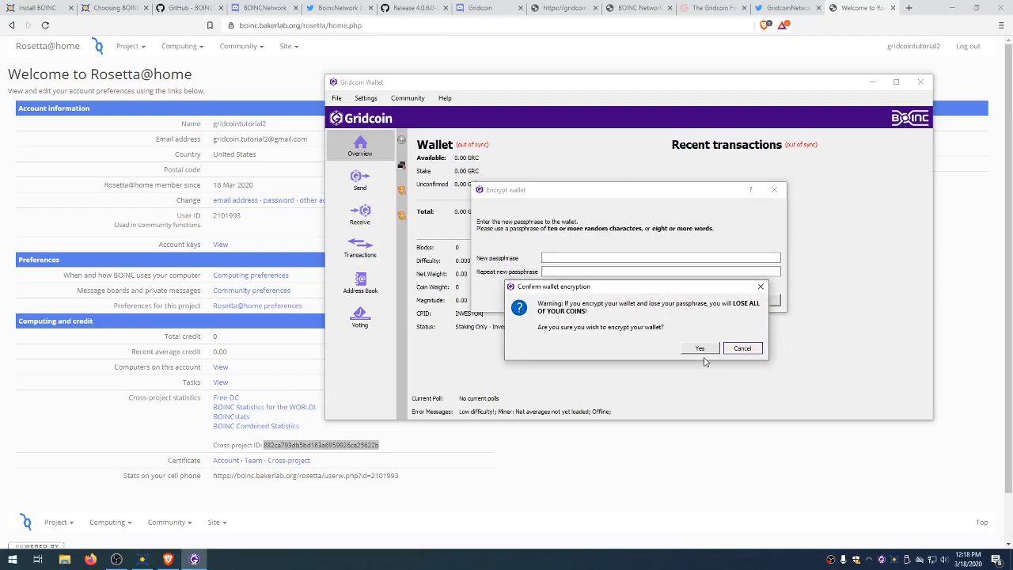
left_click(701, 349)
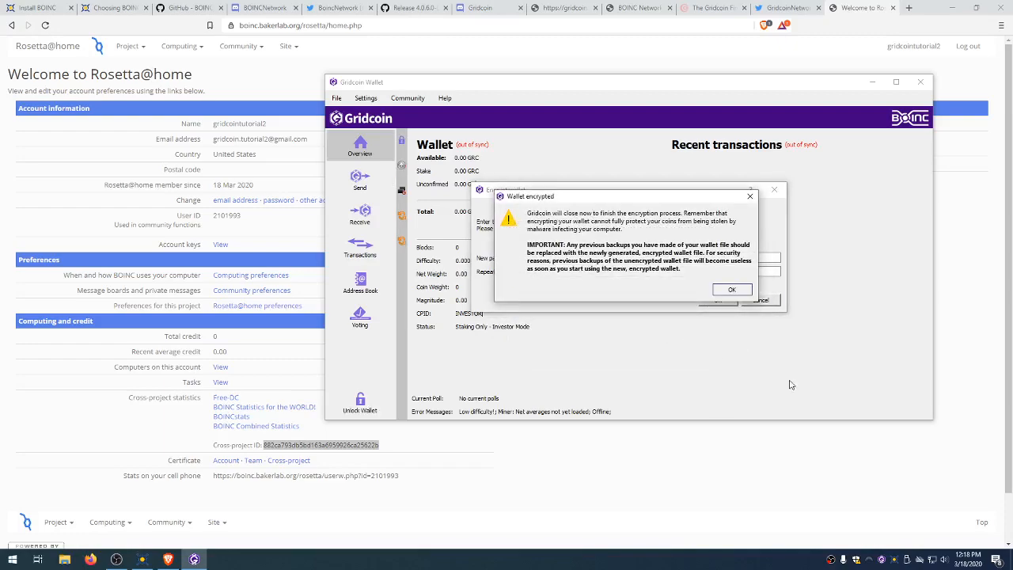
left_click(732, 290)
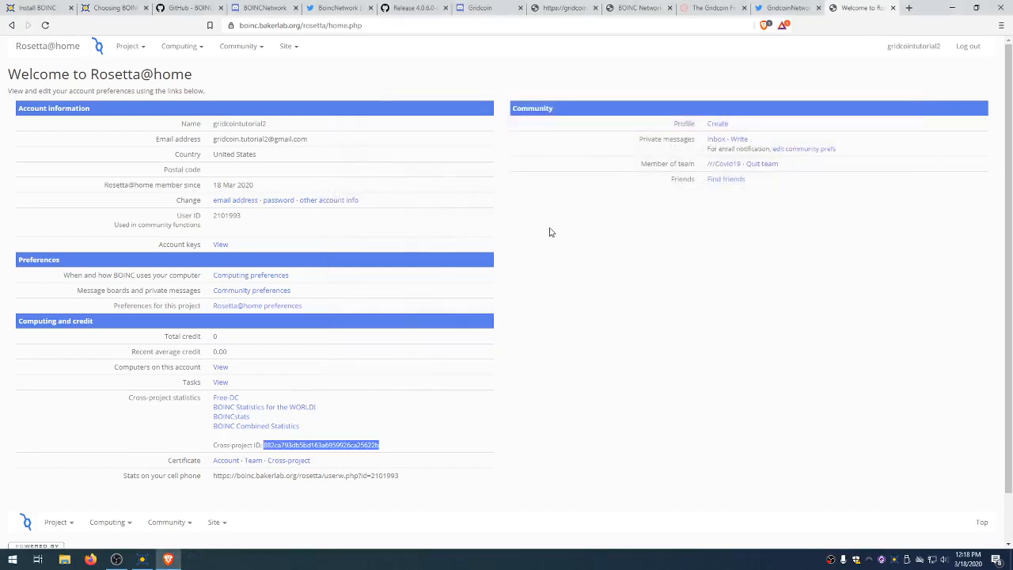
Step: Relaunch Gridcoin from the Start menu search and check the Receive page before returning to Overview
key("super")
type("gri")
key("Return")
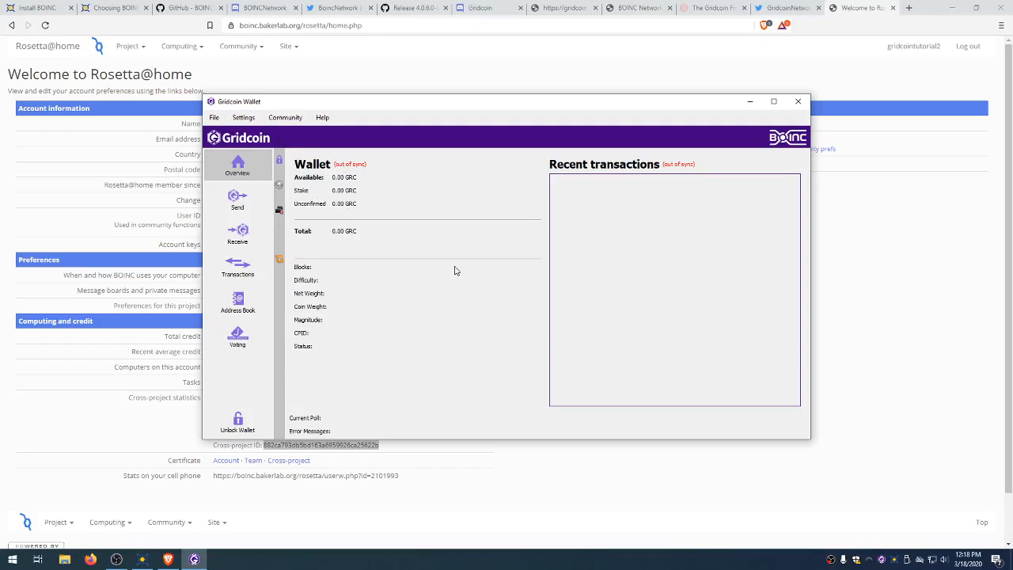
left_click(238, 233)
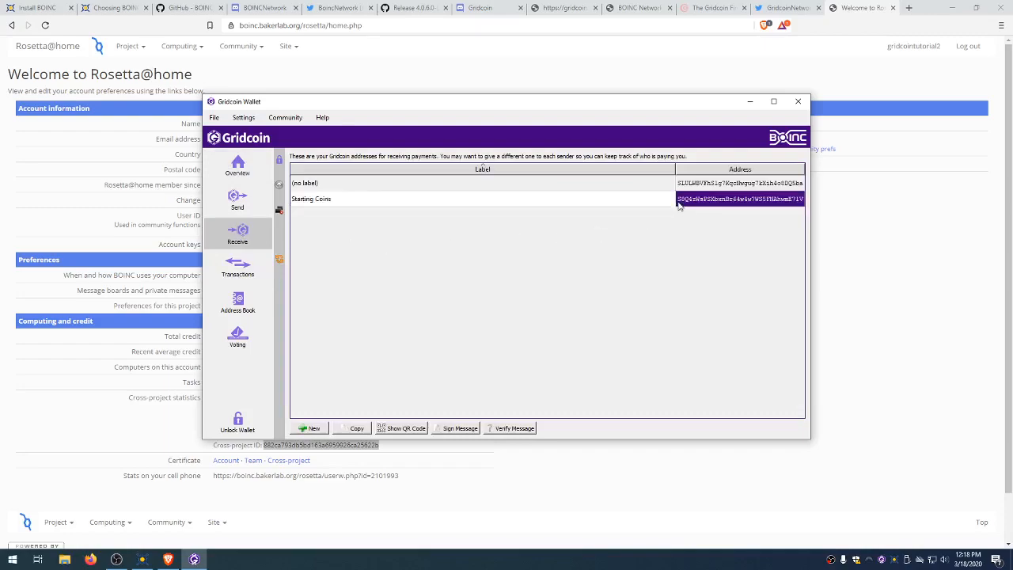
left_click(237, 166)
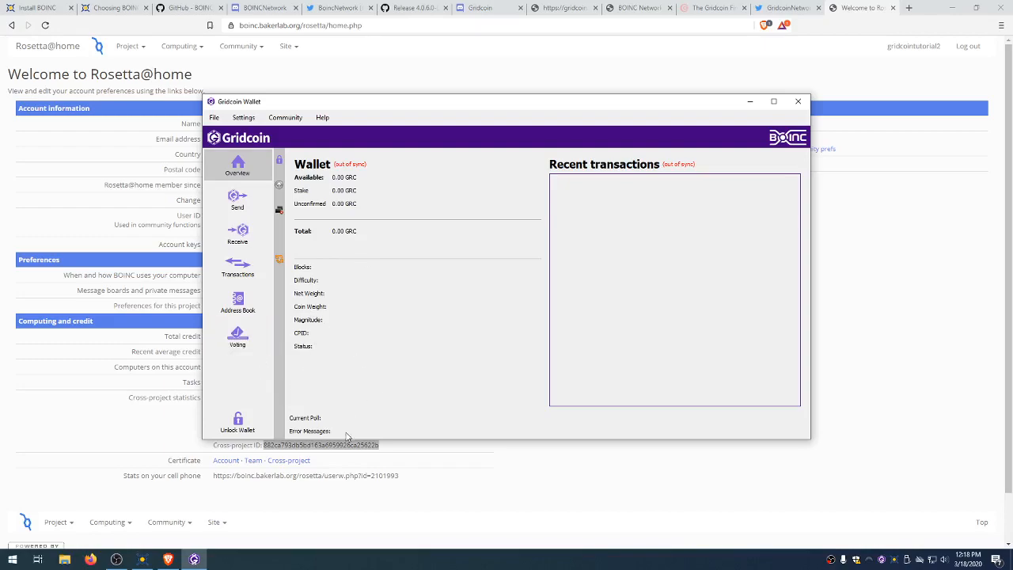
Step: Unlock the wallet with its passphrase, ticking For staking only
left_click(255, 433)
left_click(360, 306)
left_click(363, 307)
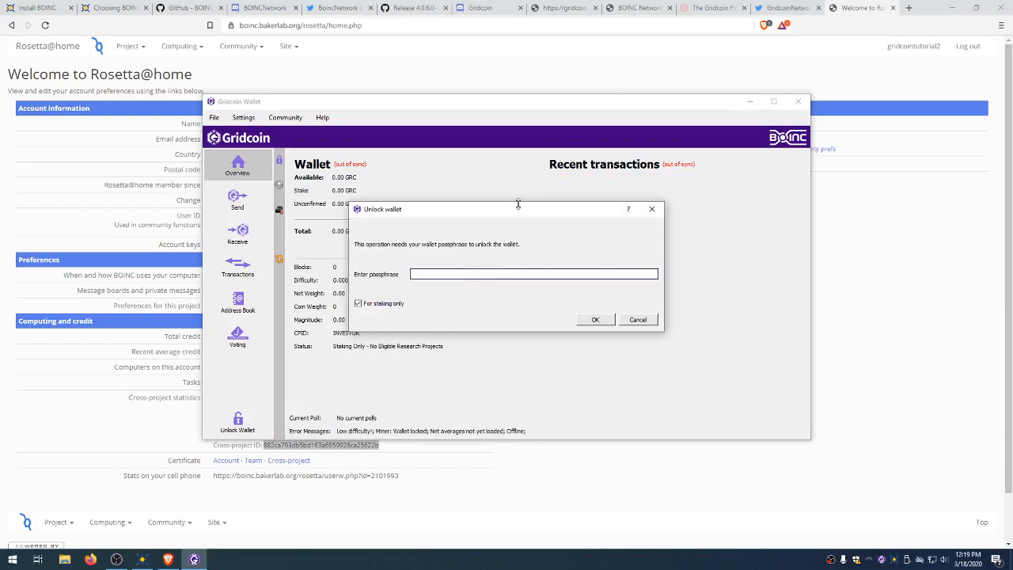
left_click_drag(543, 212, 574, 179)
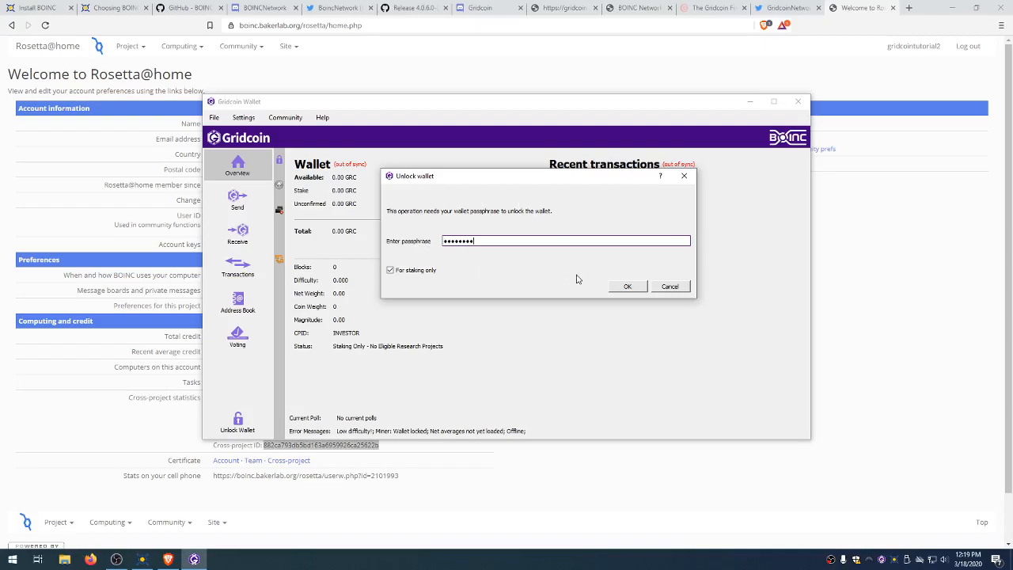
left_click(628, 287)
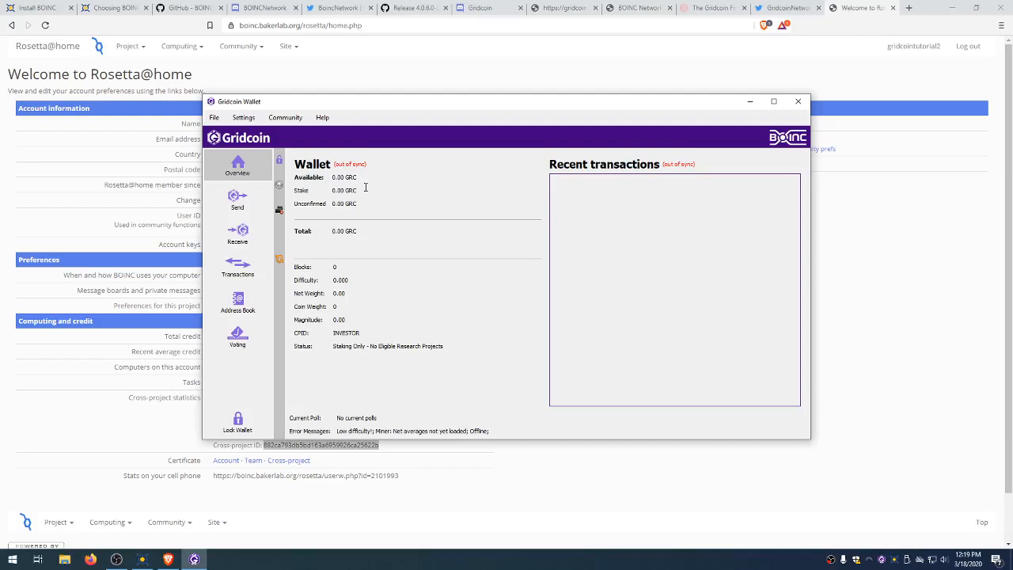
mouse_move(365, 187)
left_click(325, 119)
left_click(379, 342)
left_click(357, 339)
double_click(356, 337)
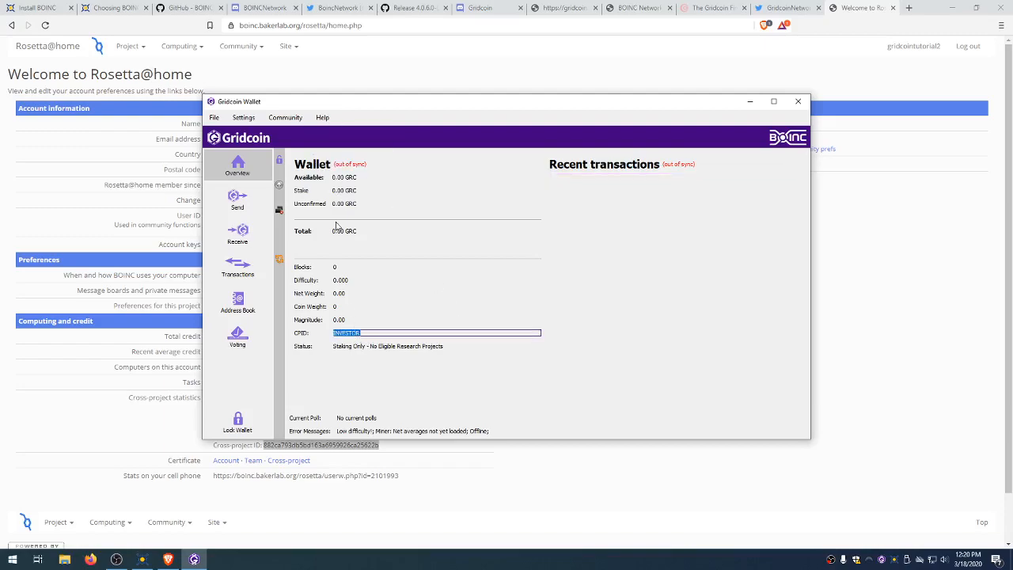
Step: Open Help > Debug window's Console and paste the advertisebeacon command
left_click(322, 117)
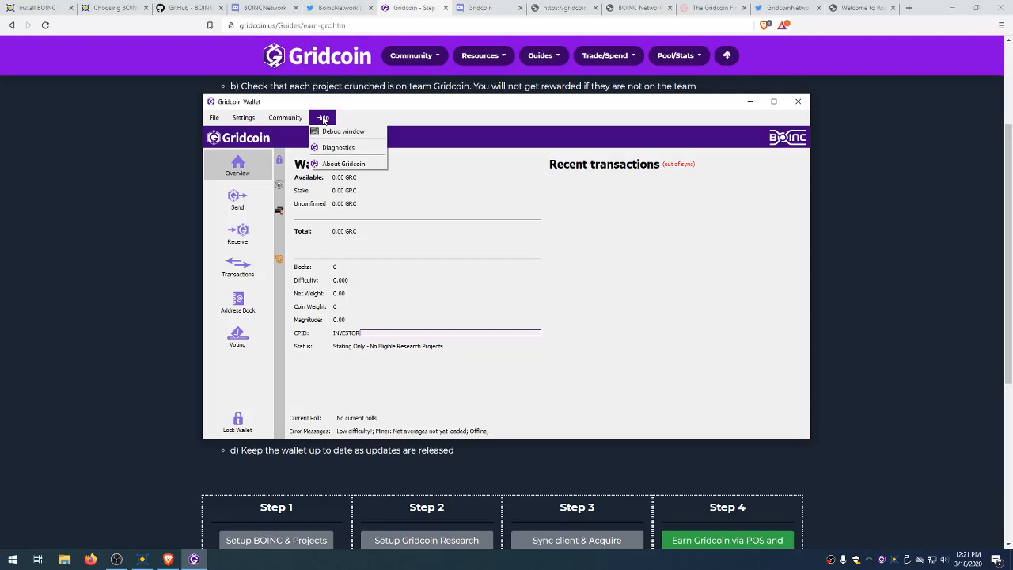
left_click(331, 133)
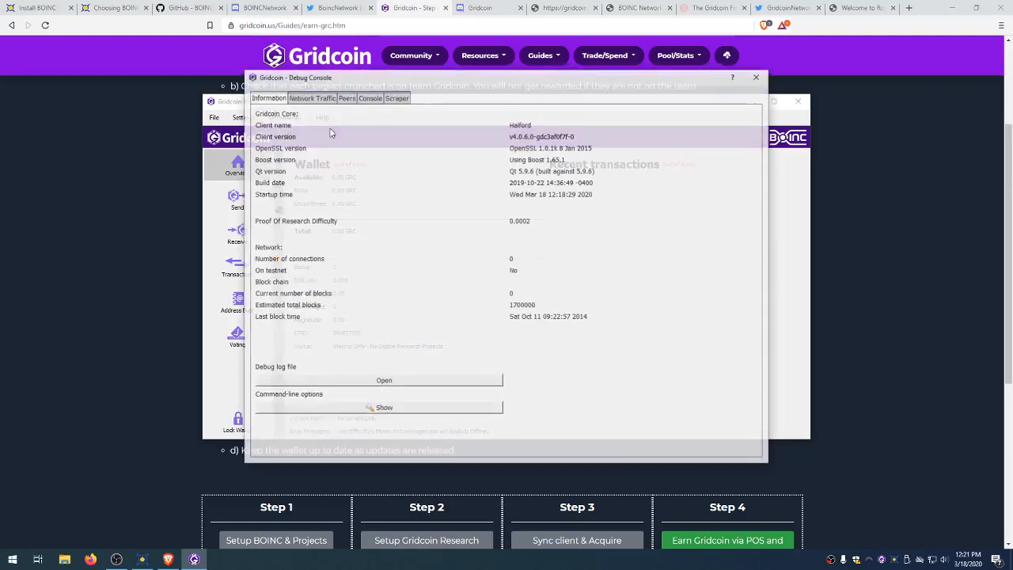
left_click(370, 97)
key("ctrl+v")
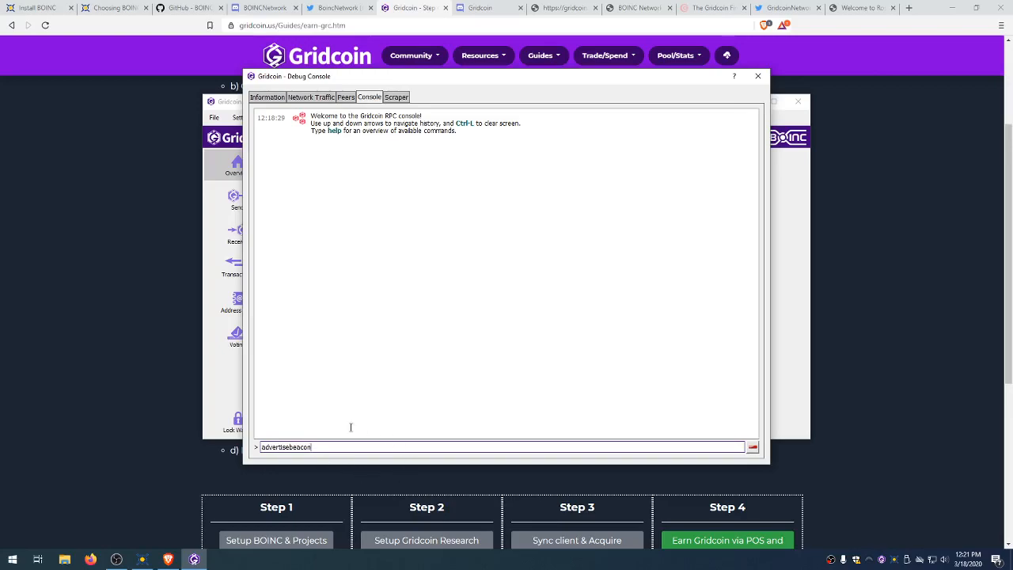
Step: Fully unlock the wallet with the passphrase, with For staking only unticked
left_click_drag(294, 77, 399, 83)
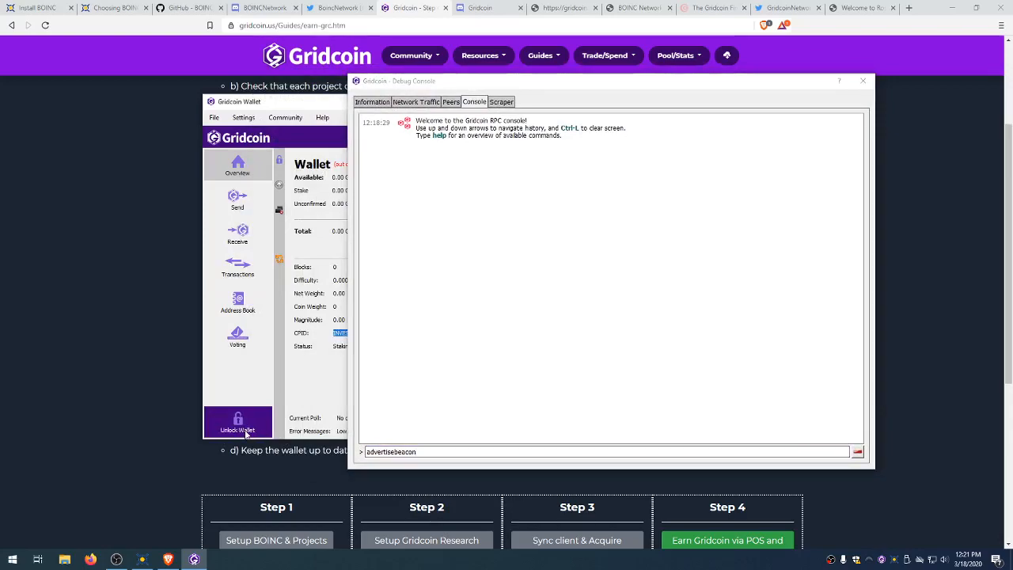
left_click(245, 433)
left_click(359, 303)
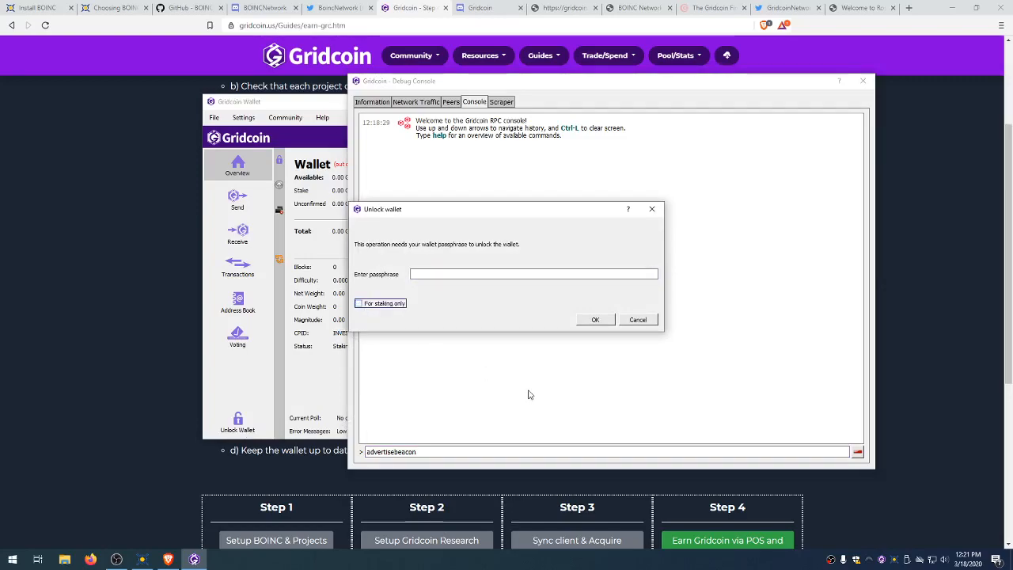
left_click(359, 304)
left_click(360, 304)
left_click(464, 273)
type("••••••••")
key("Return")
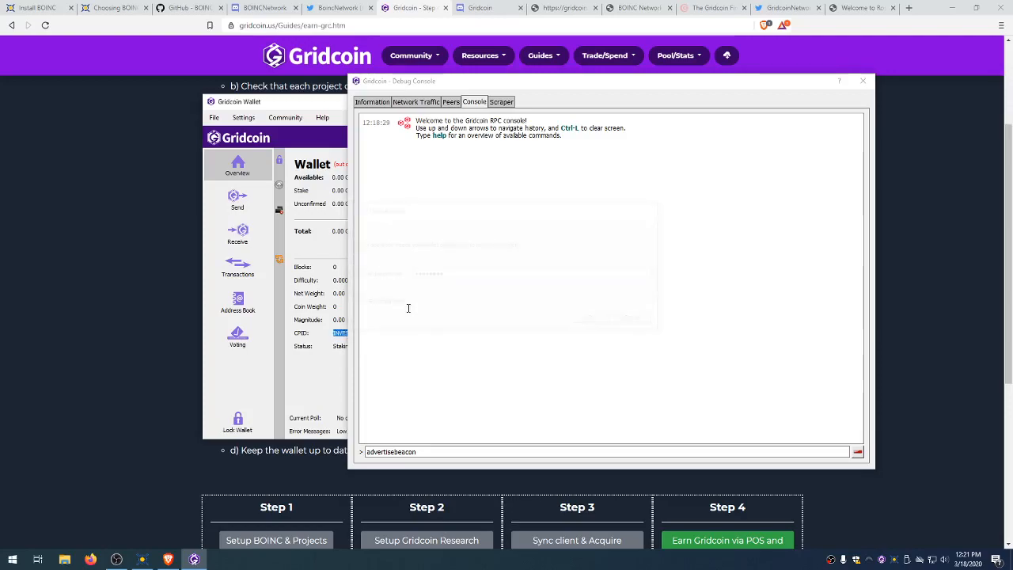
Step: Run advertisebeacon, review the INVESTORS_CANNOT_SEND_BEACONS error, and close the debug console
left_click(465, 440)
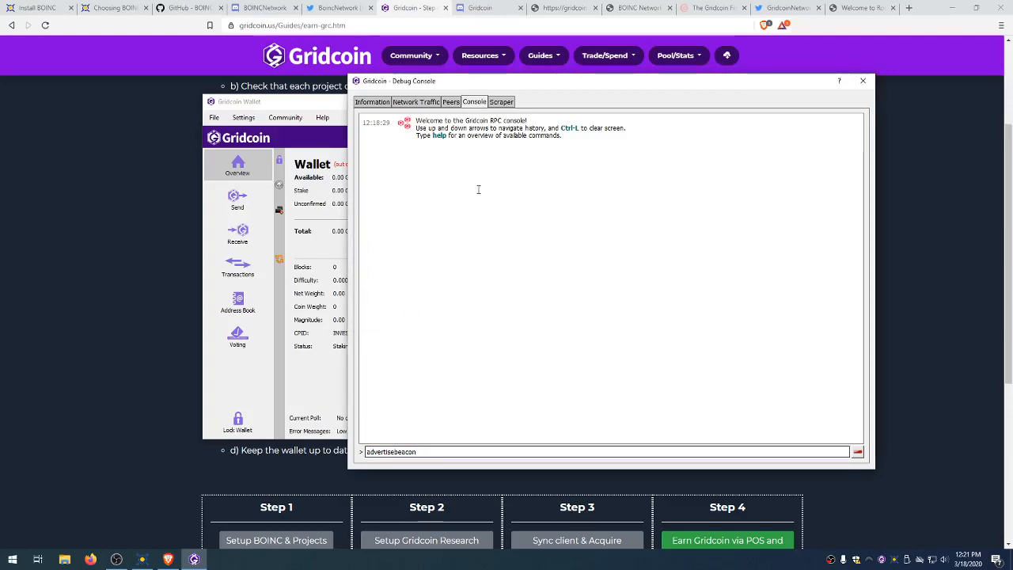
key("Return")
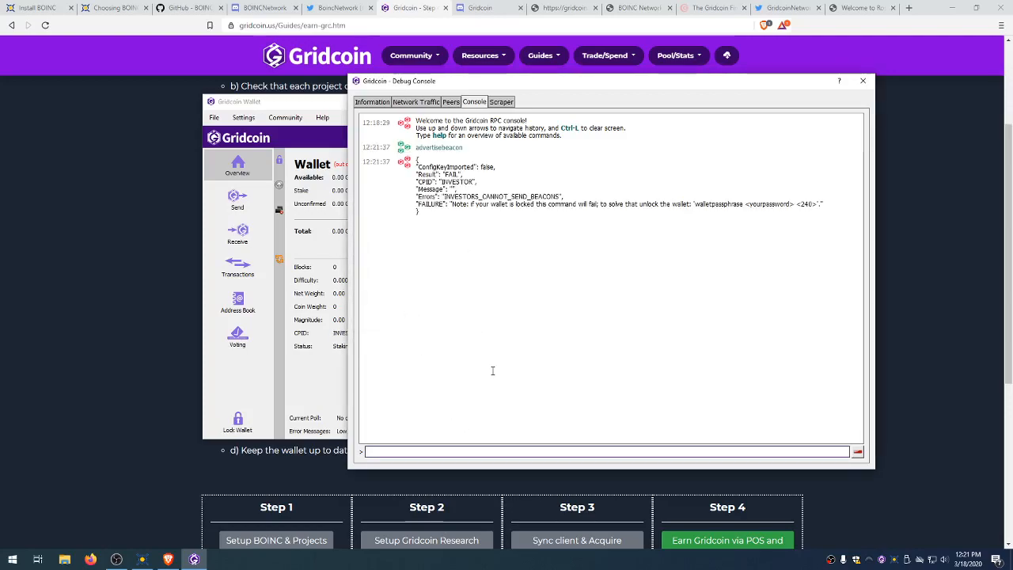
left_click_drag(475, 158, 593, 225)
left_click(593, 225)
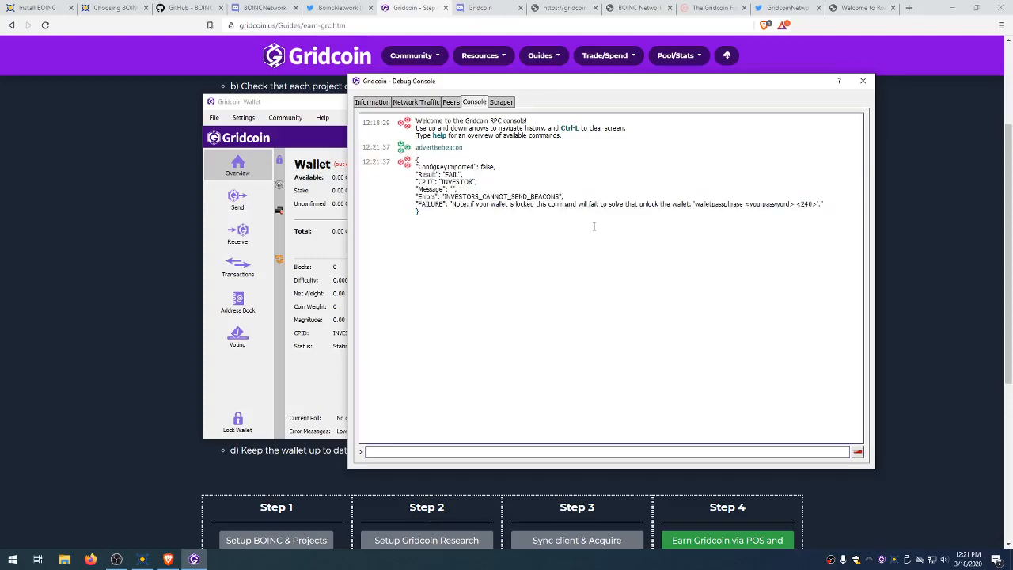
double_click(339, 333)
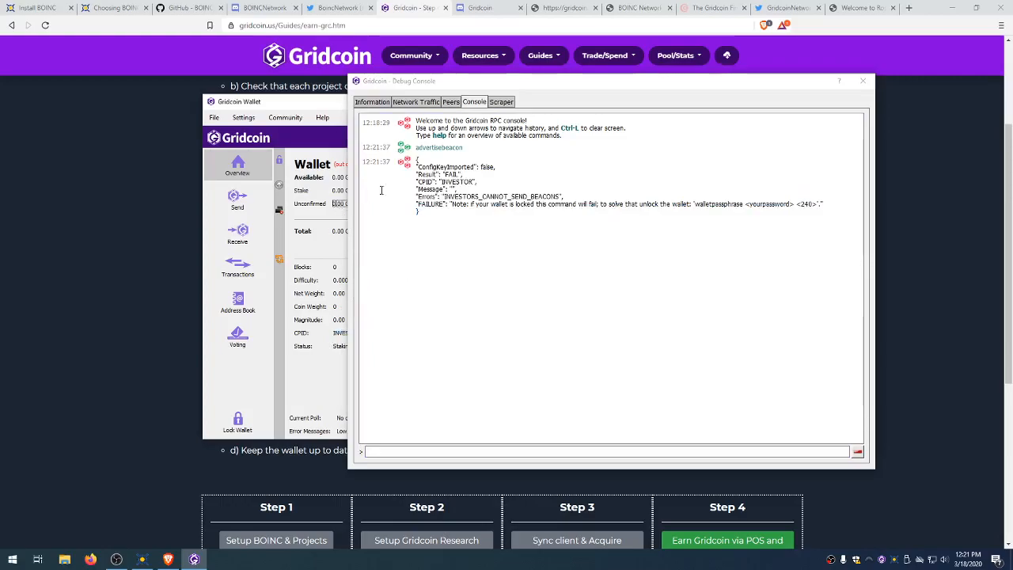
left_click_drag(477, 82, 611, 108)
left_click(398, 292)
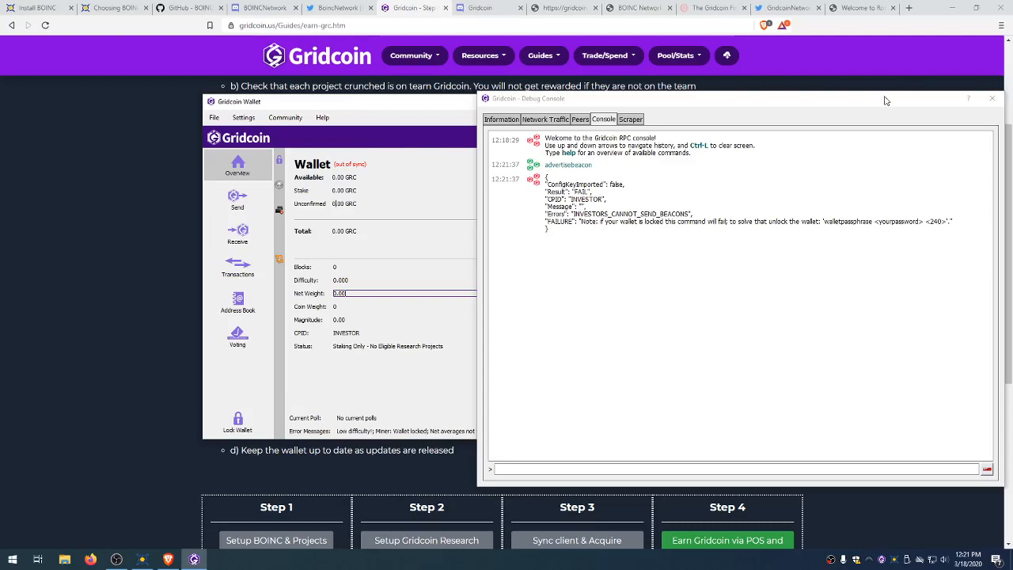
left_click_drag(885, 103, 698, 105)
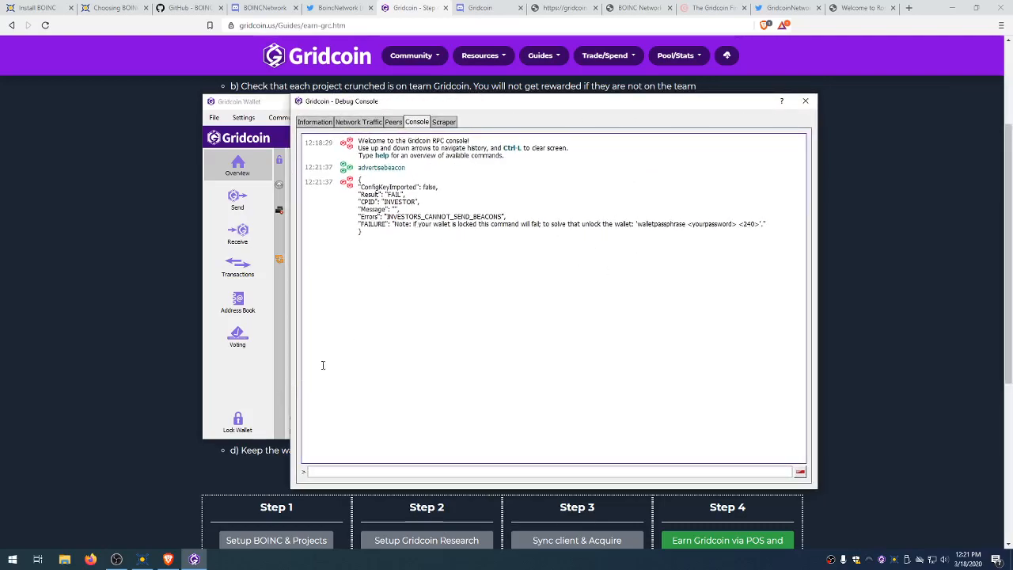
left_click(804, 101)
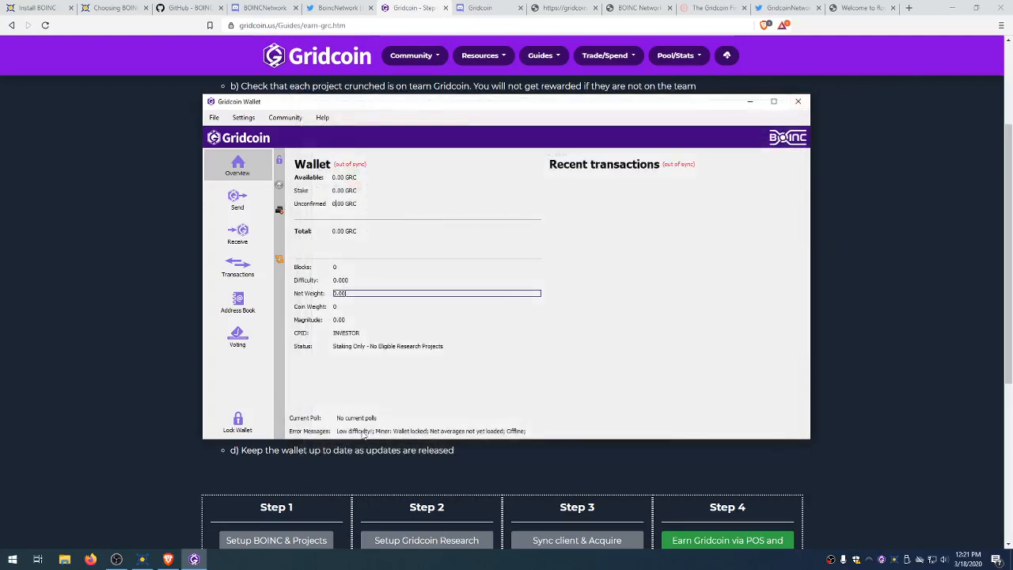
Step: Unlock the wallet again for staking only with its passphrase
left_click(253, 422)
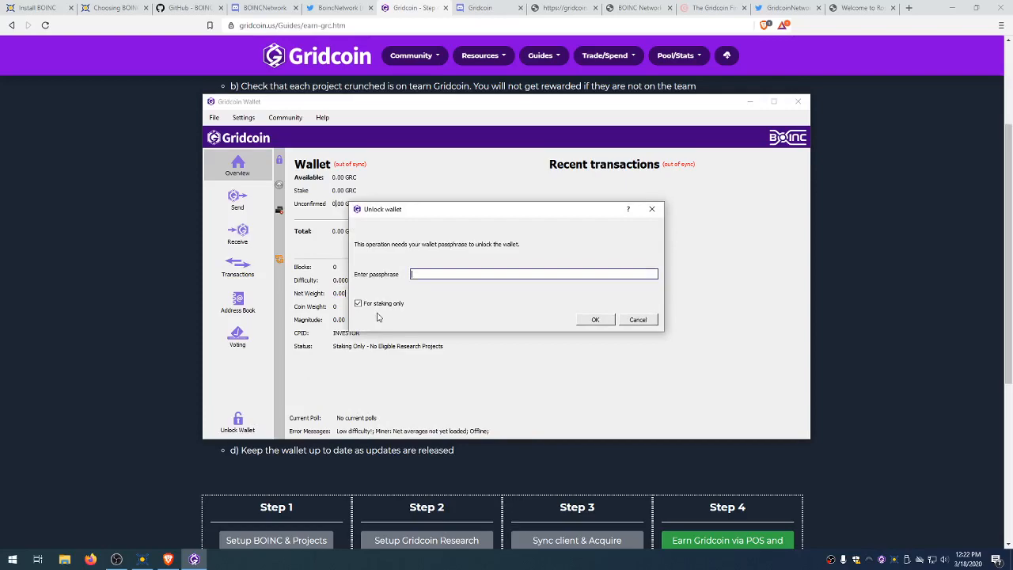
left_click(365, 305)
left_click(455, 271)
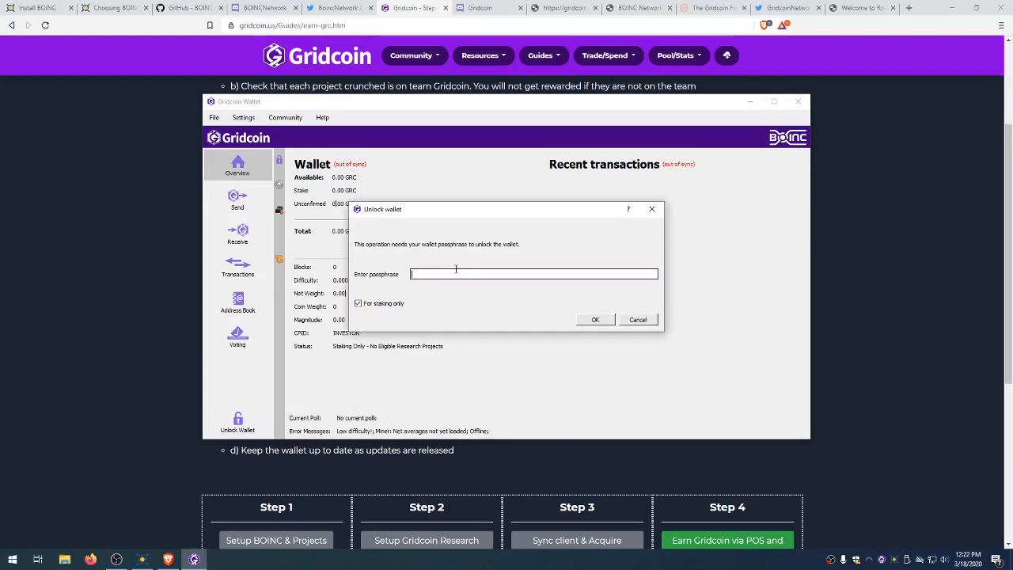
type("********")
key("Return")
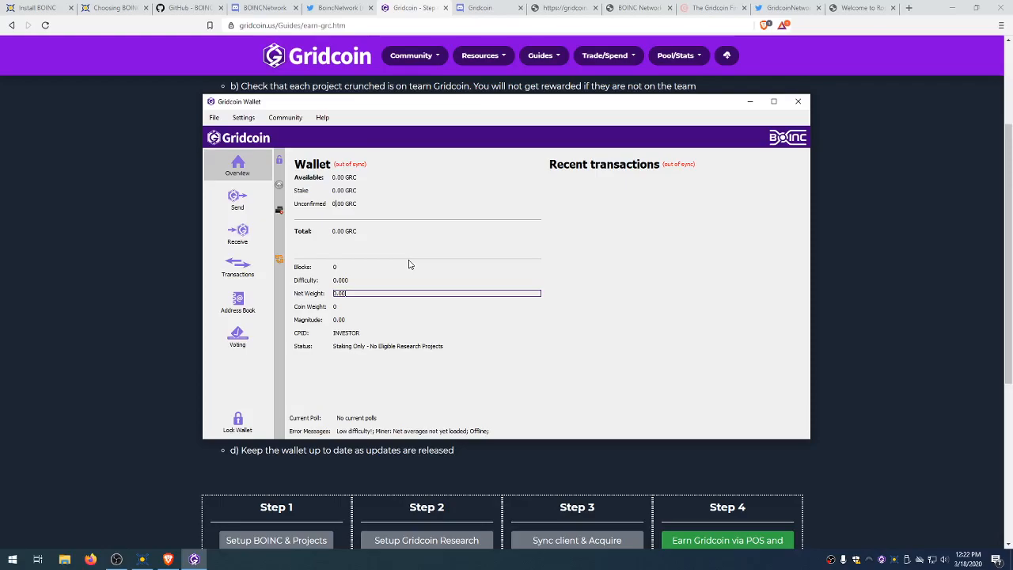
double_click(894, 559)
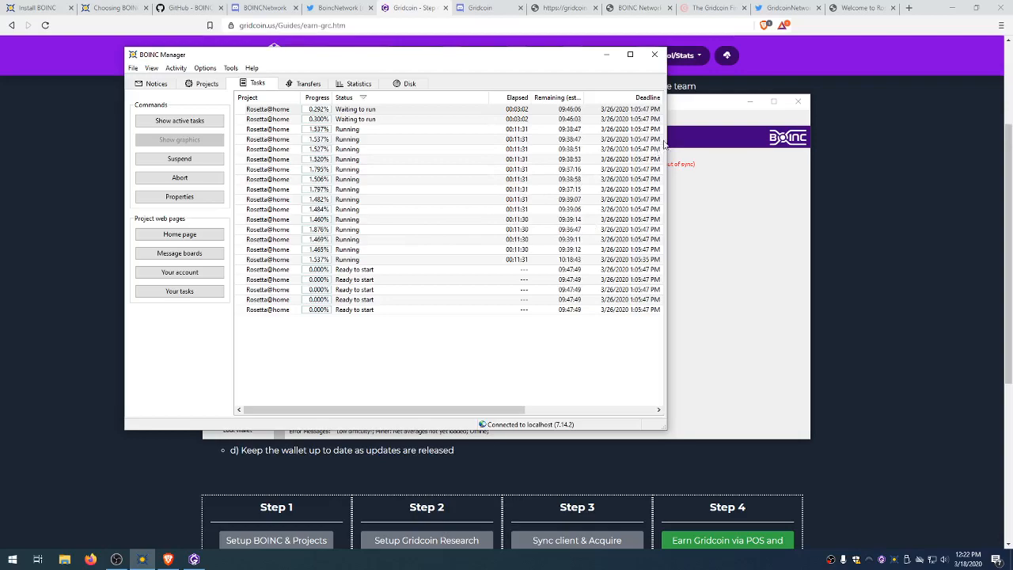
Step: After checking BOINC Manager's tasks, bring the wallet forward and return to Brave's BOINC projects list
left_click(686, 121)
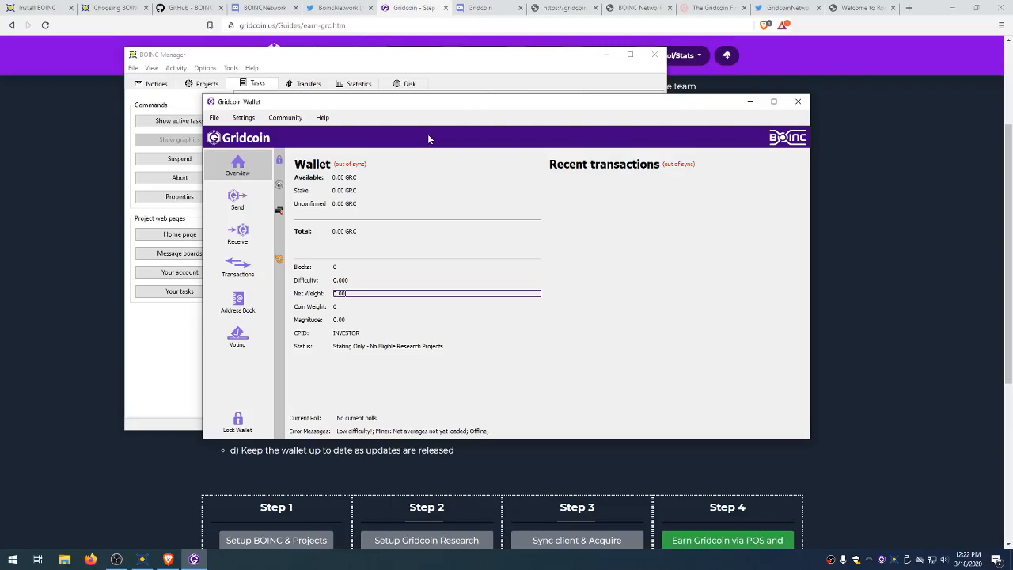
left_click(131, 8)
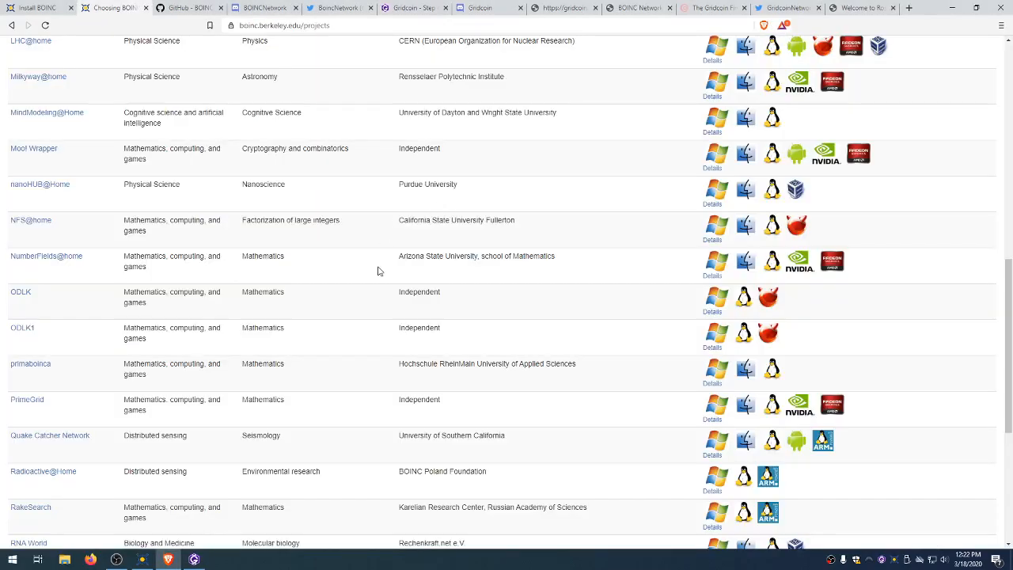
Step: Open the Project Whitelist from the Guides menu on the Gridcoin guide tab
scroll(380, 271, "up", 3)
scroll(376, 273, "down", 3)
scroll(378, 269, "up", 5)
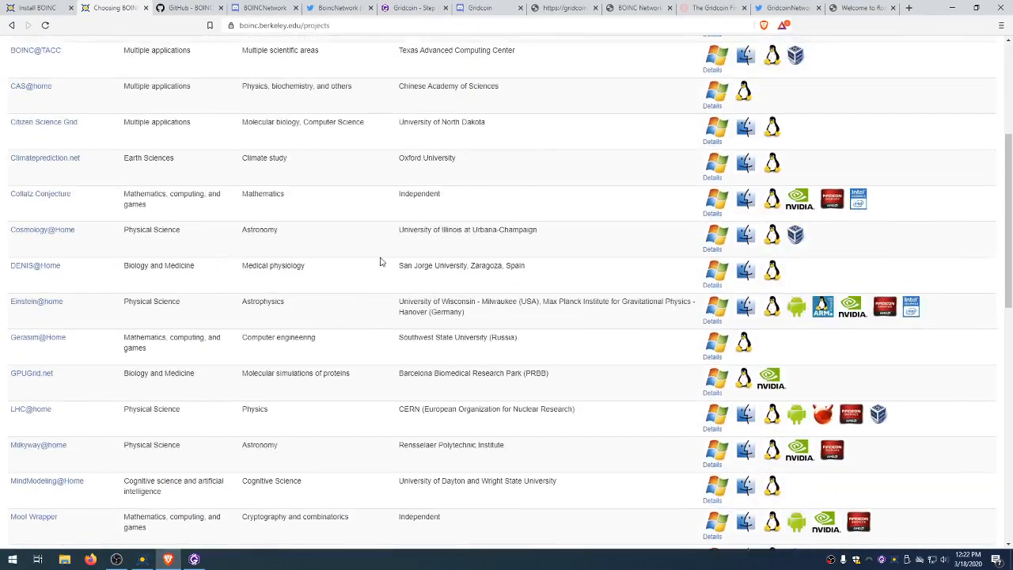
left_click(411, 8)
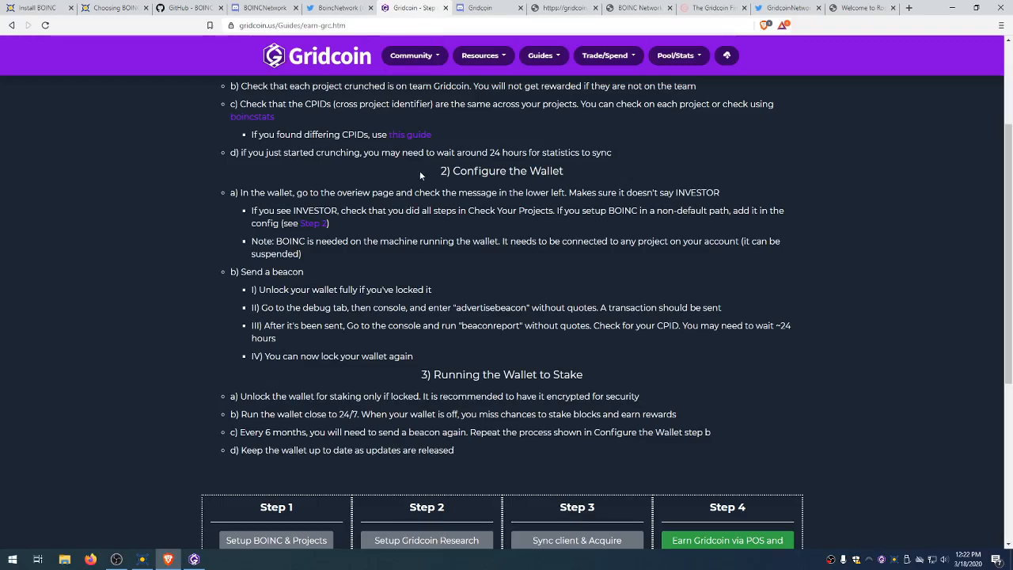
scroll(520, 106, "up", 2)
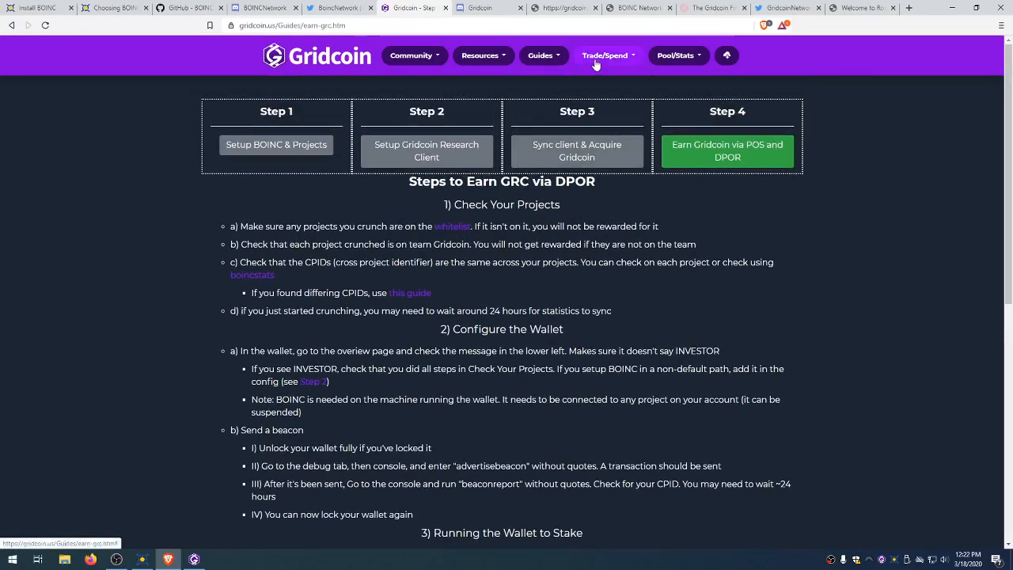
left_click(557, 62)
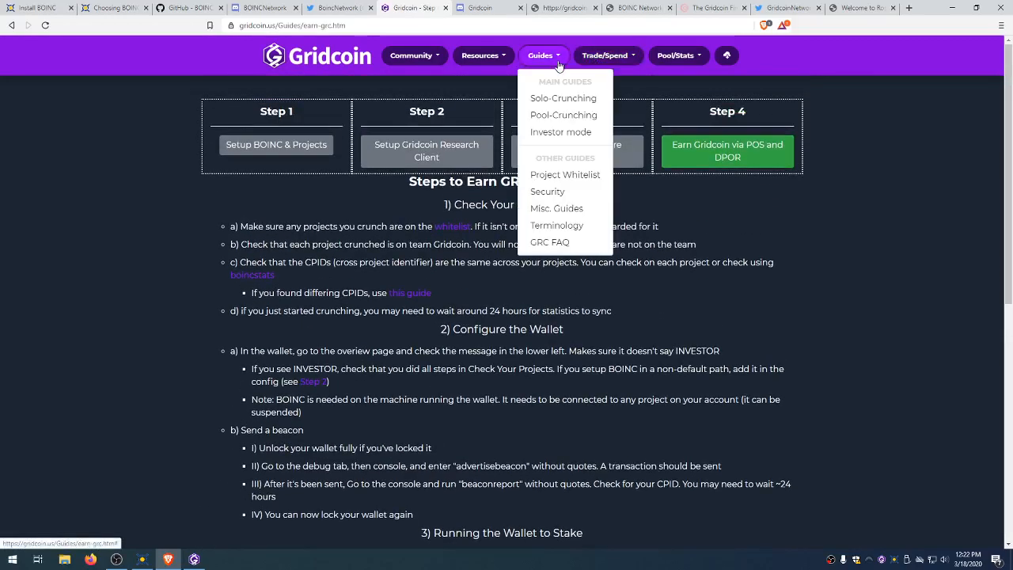
left_click(576, 174)
Step: Scroll the whitelist tables to the Greylist section, then go to the Install BOINC page
scroll(490, 337, "down", 3)
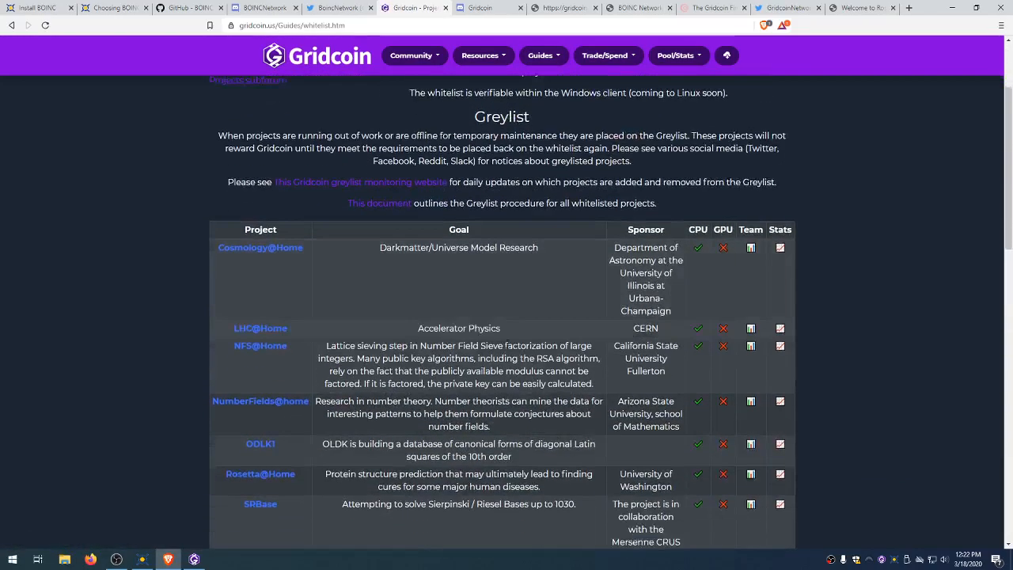
scroll(254, 281, "down", 5)
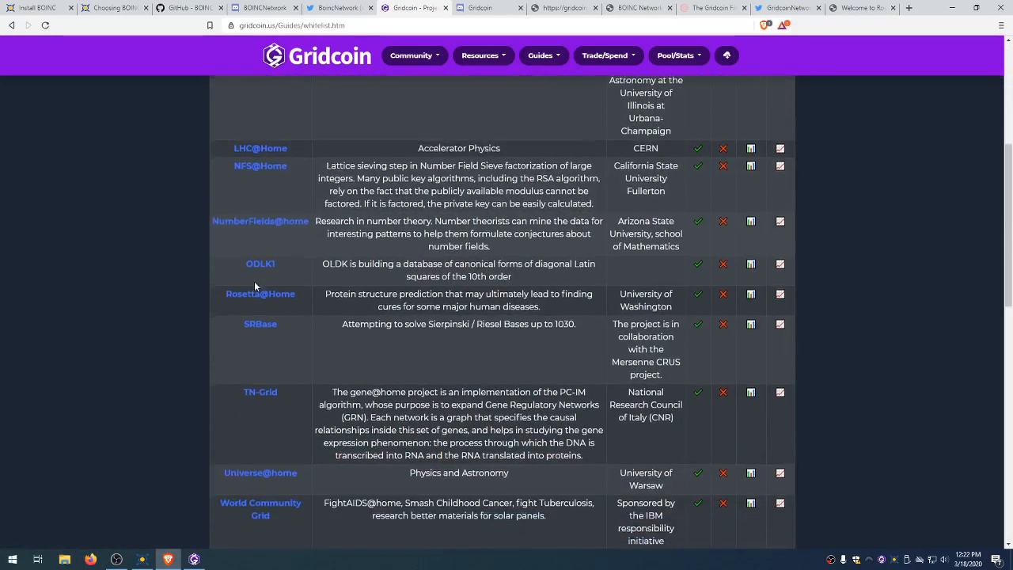
scroll(272, 289, "down", 3)
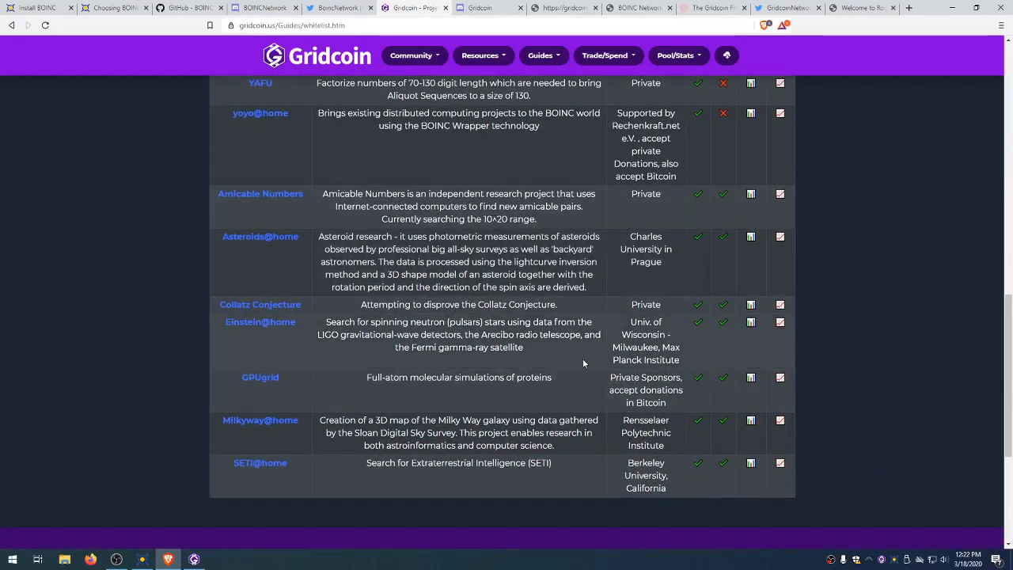
scroll(583, 356, "up", 5)
scroll(580, 351, "up", 4)
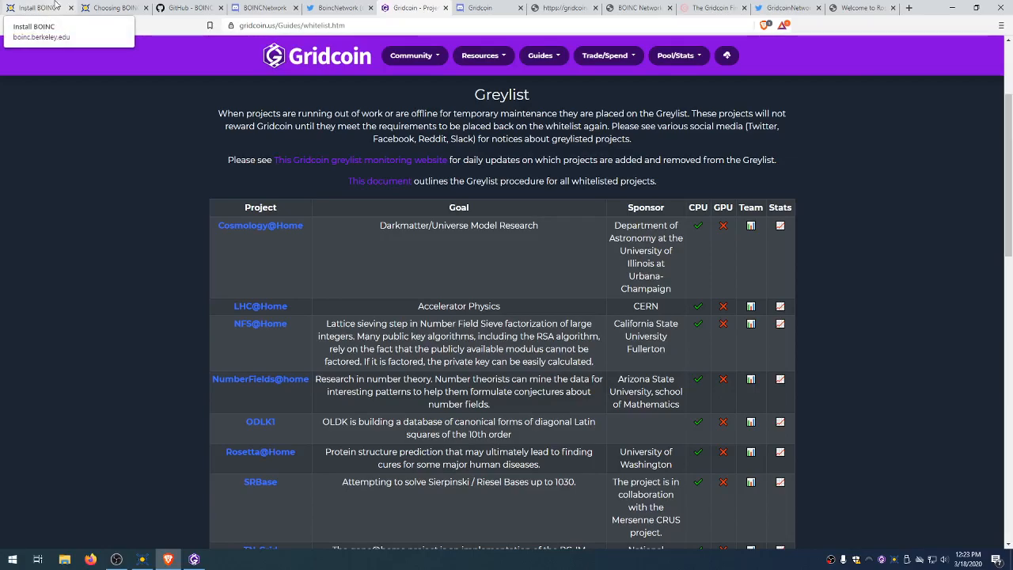
left_click_drag(296, 452, 228, 433)
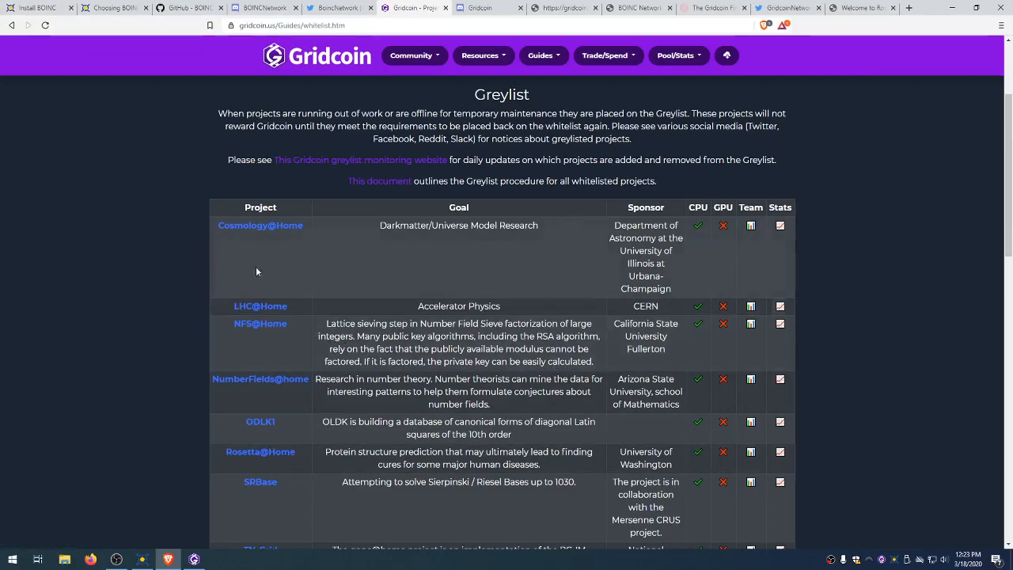
left_click(35, 8)
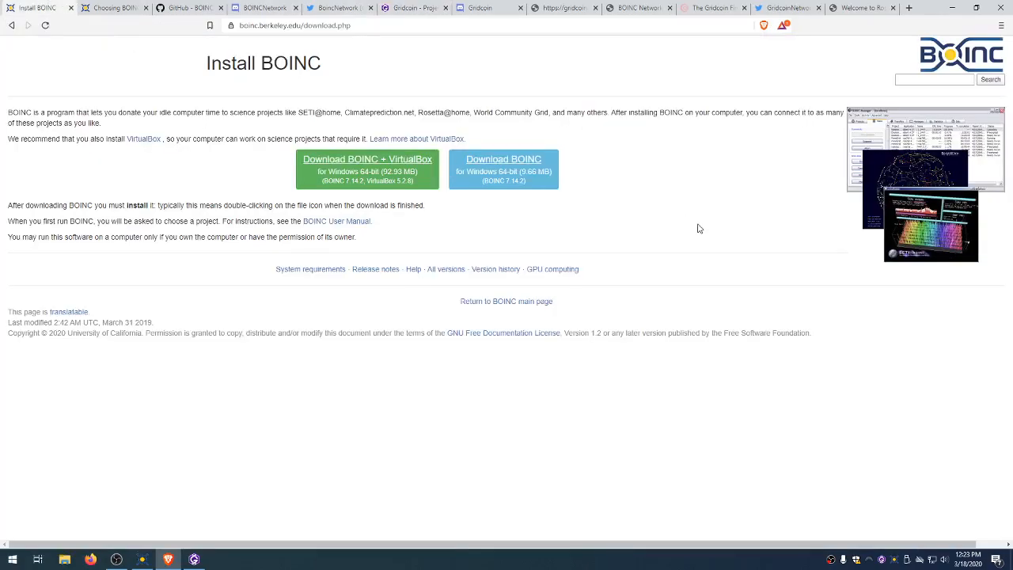
Step: Compare the Rosetta@home account page with the Gridcoin wallet, then view the BOINC GitHub repository
left_click(200, 561)
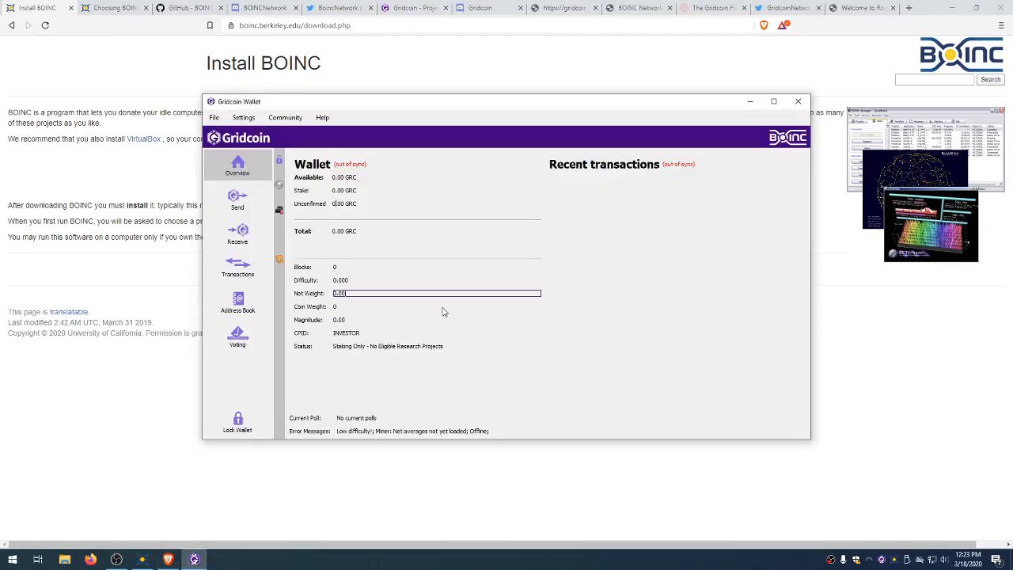
left_click(862, 7)
left_click(194, 559)
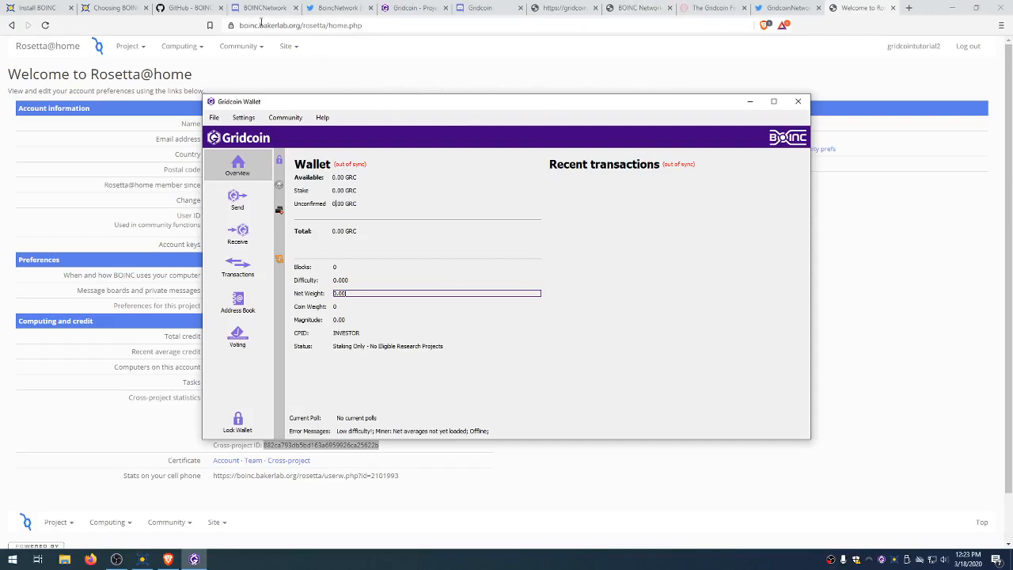
left_click(190, 8)
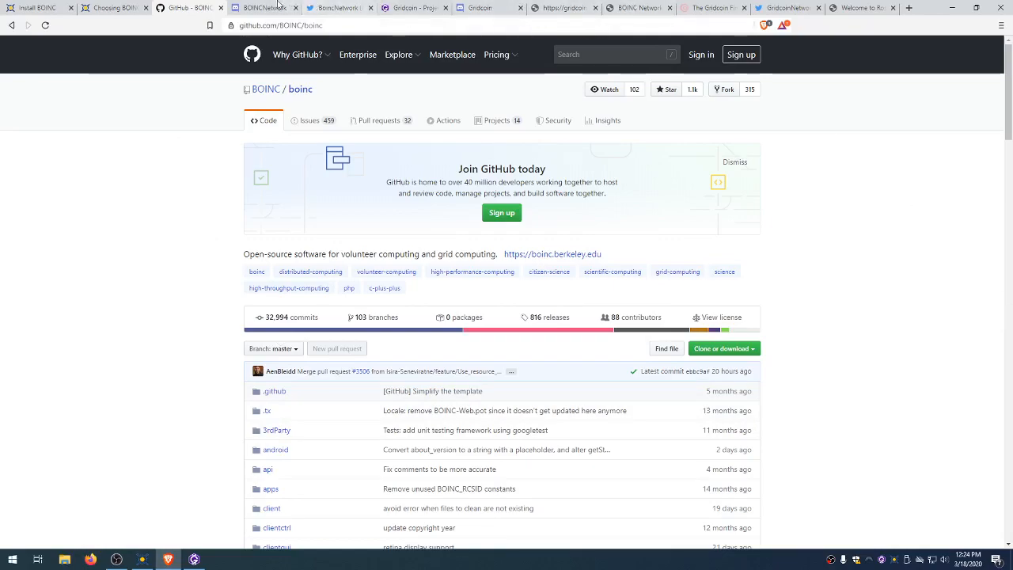
Step: Review the BOINCNetwork and Gridcoin Discord invites and the BoincNetwork and GridcoinNetwork Twitter profiles
key("ctrl+Tab")
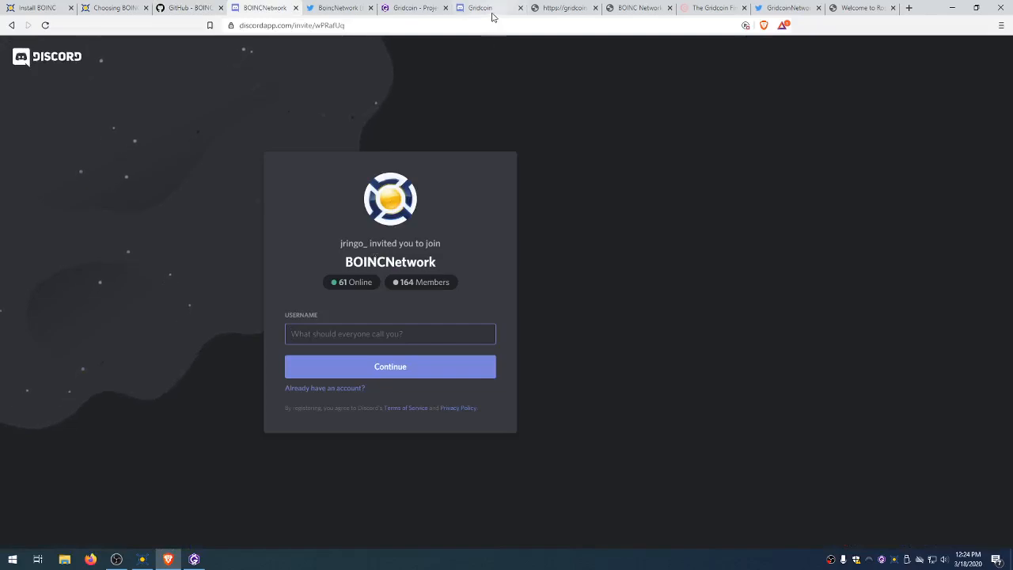
left_click(492, 10)
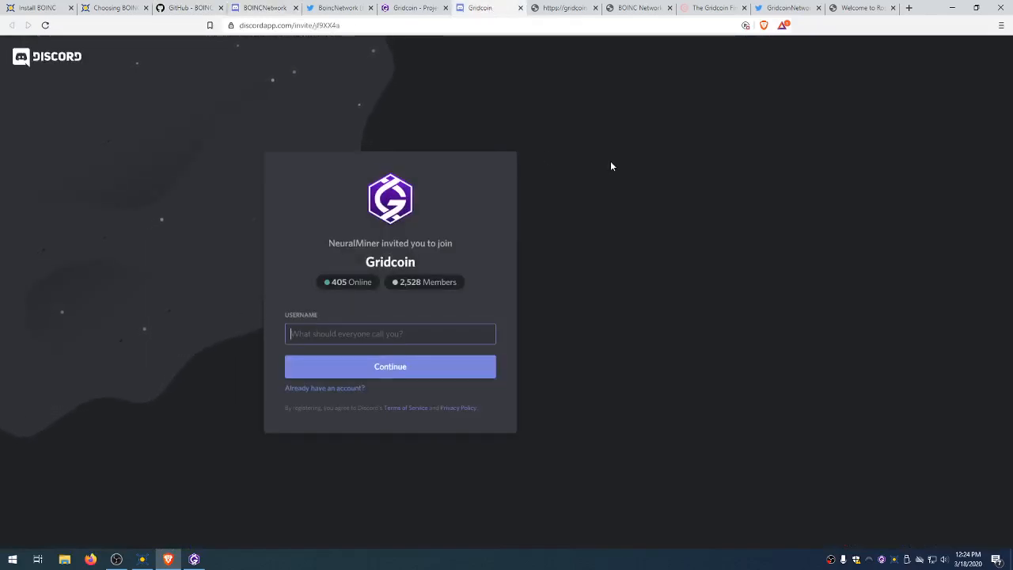
left_click(338, 6)
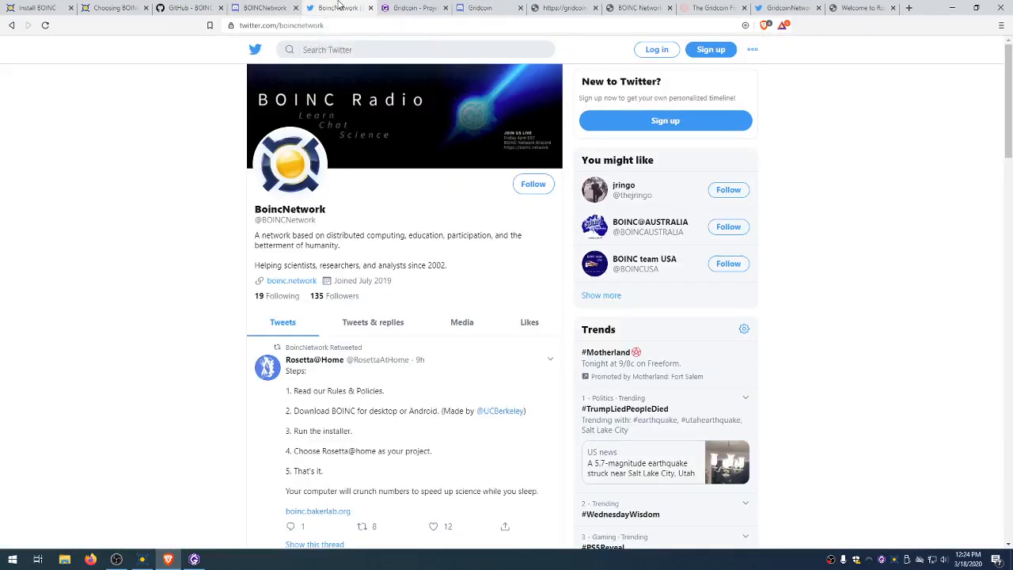
left_click(776, 6)
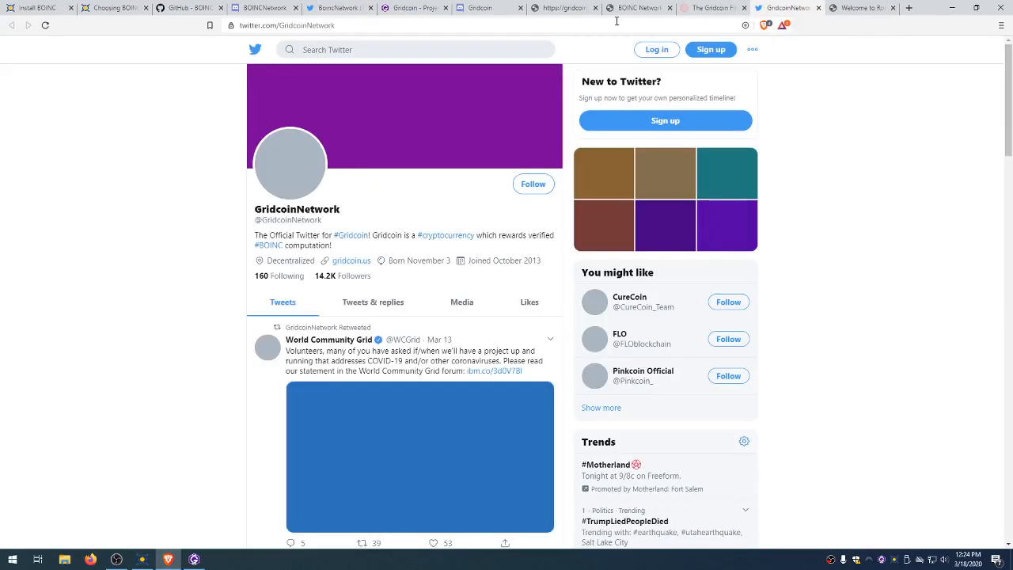
Step: Browse the BOINC Radio, Gridcoin Fireside and gridcoin.world pages, then bring BOINC Manager's task list forward
left_click(631, 10)
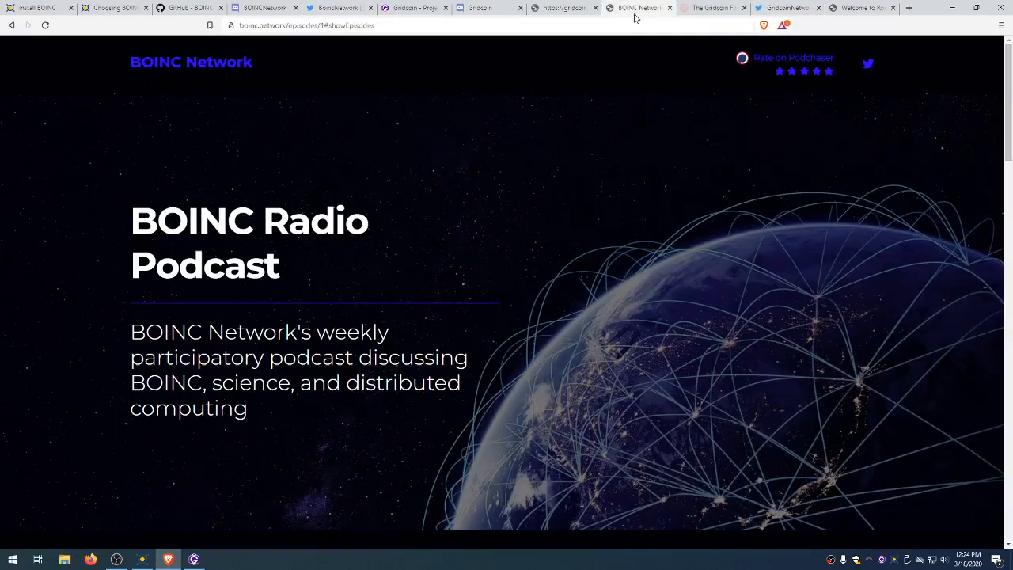
left_click(568, 10)
left_click(630, 9)
left_click(717, 8)
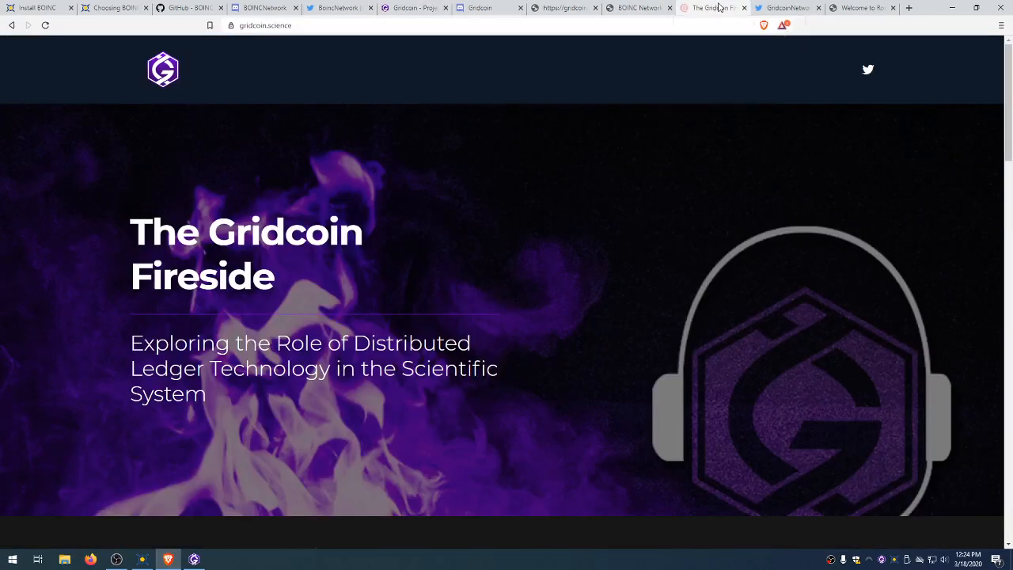
scroll(741, 271, "down", 3)
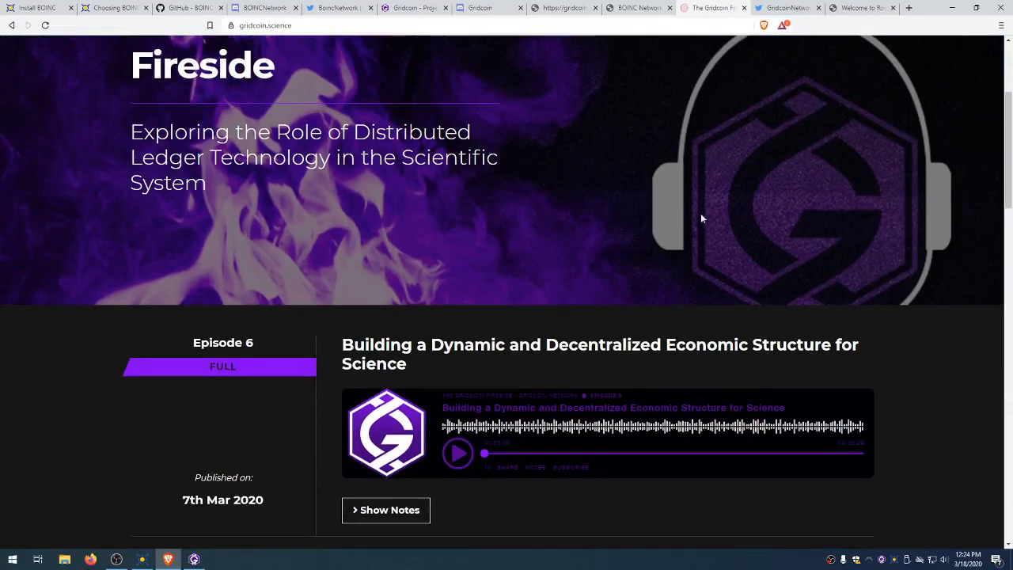
scroll(570, 150, "up", 3)
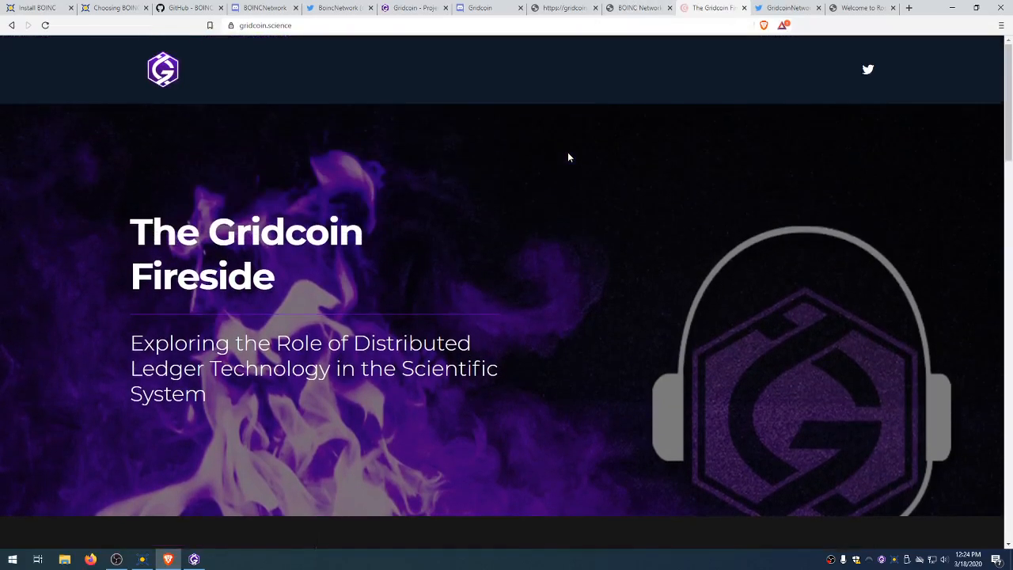
left_click(639, 9)
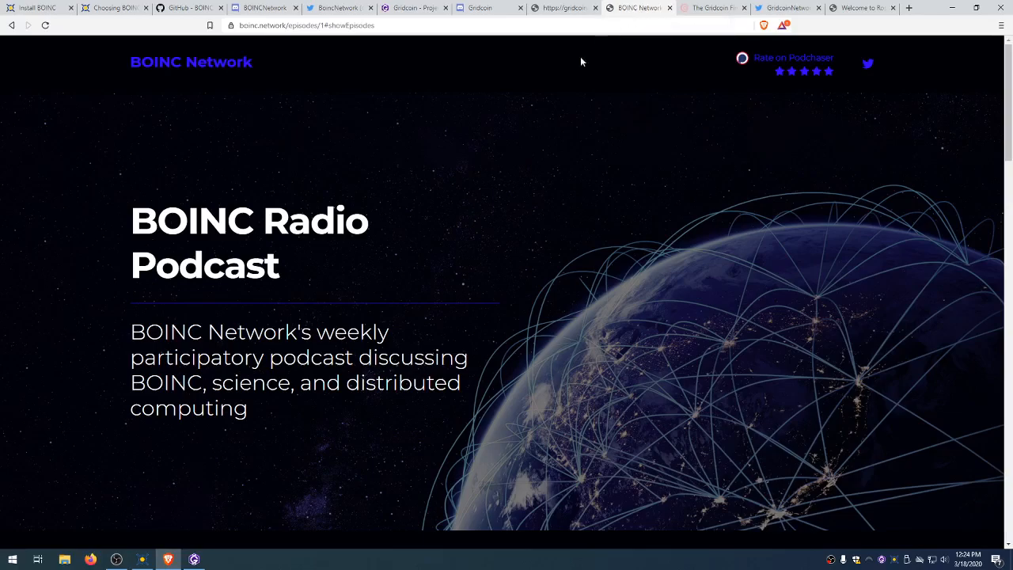
left_click(142, 560)
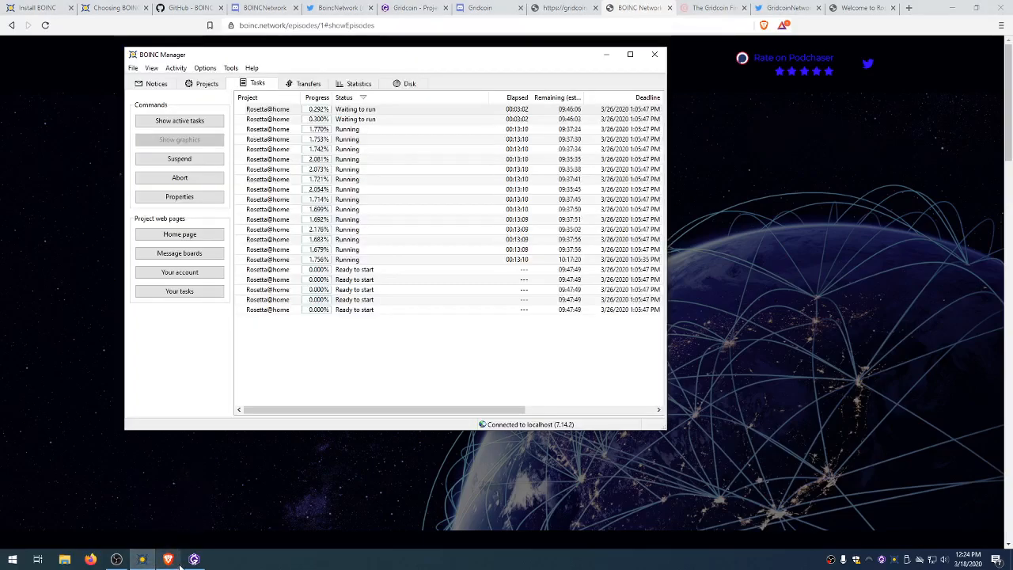
mouse_move(188, 560)
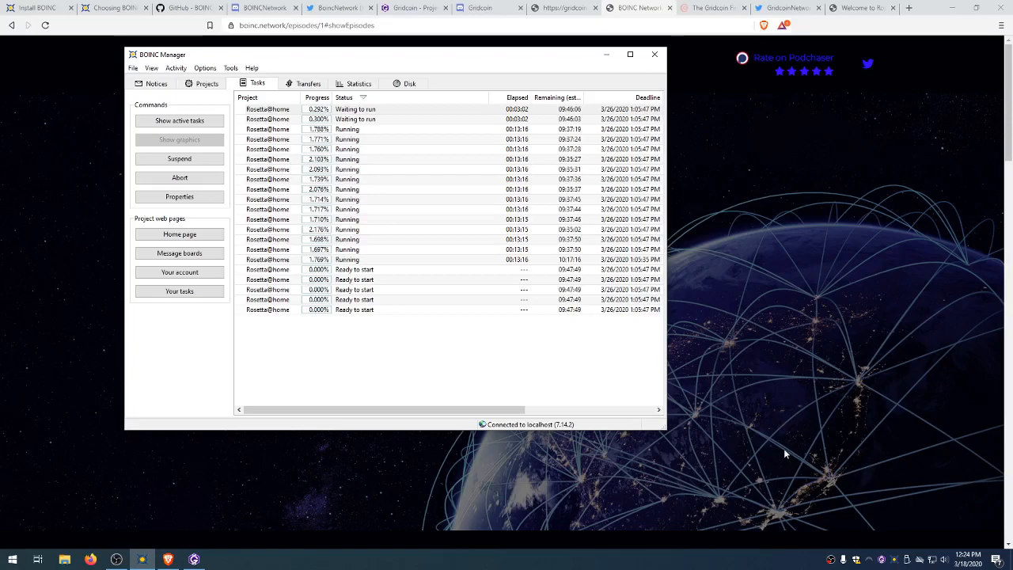
left_click(830, 562)
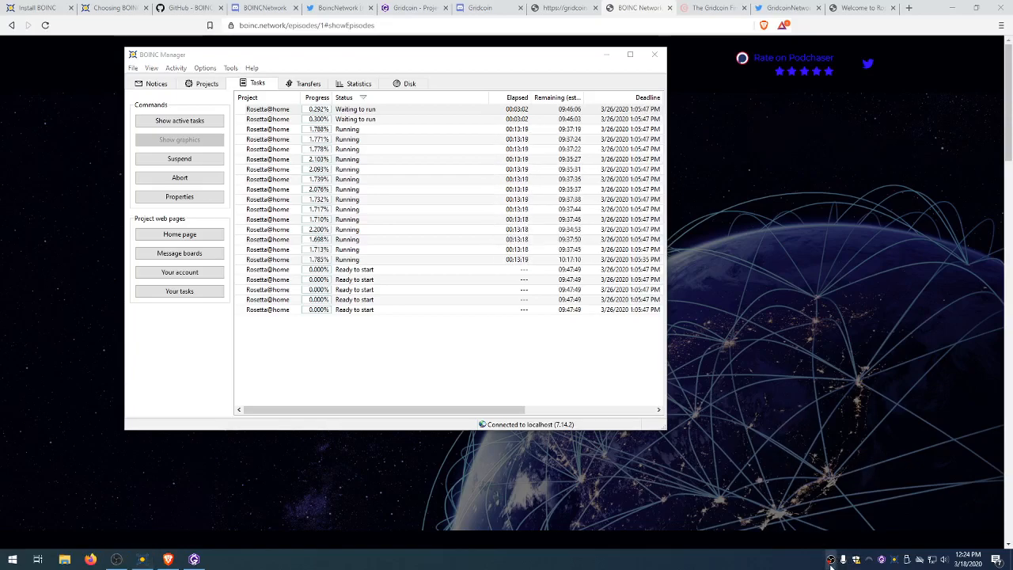